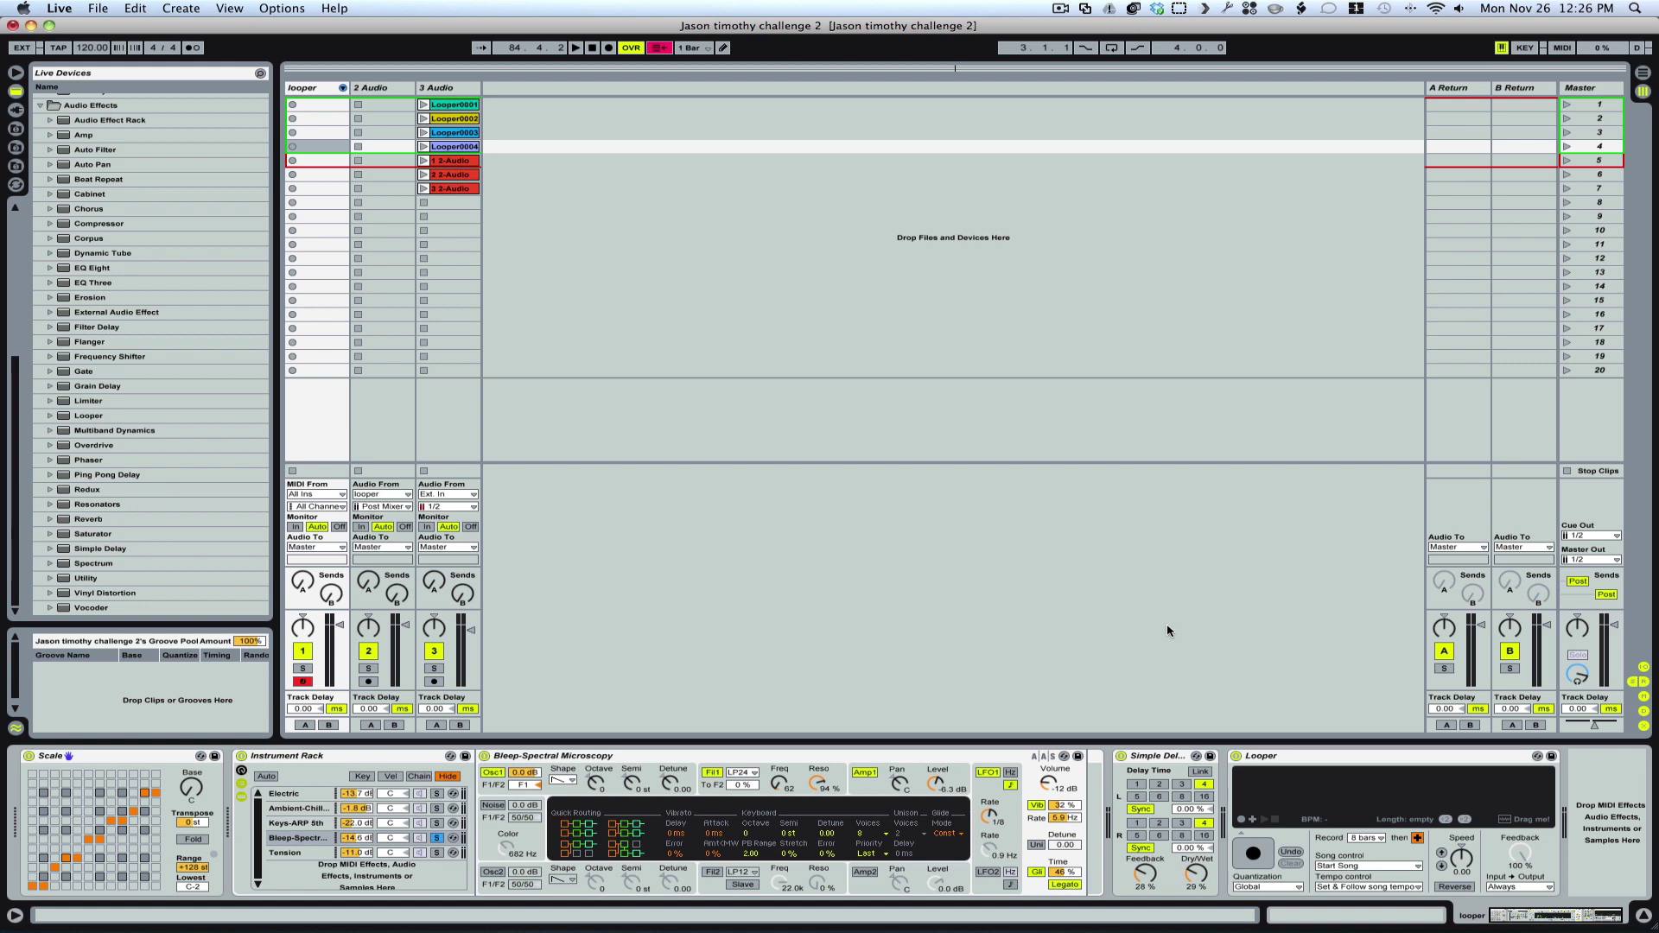
Record an 8-bar loop of the looper track's instrument with the Looper device.
left_click(295, 838)
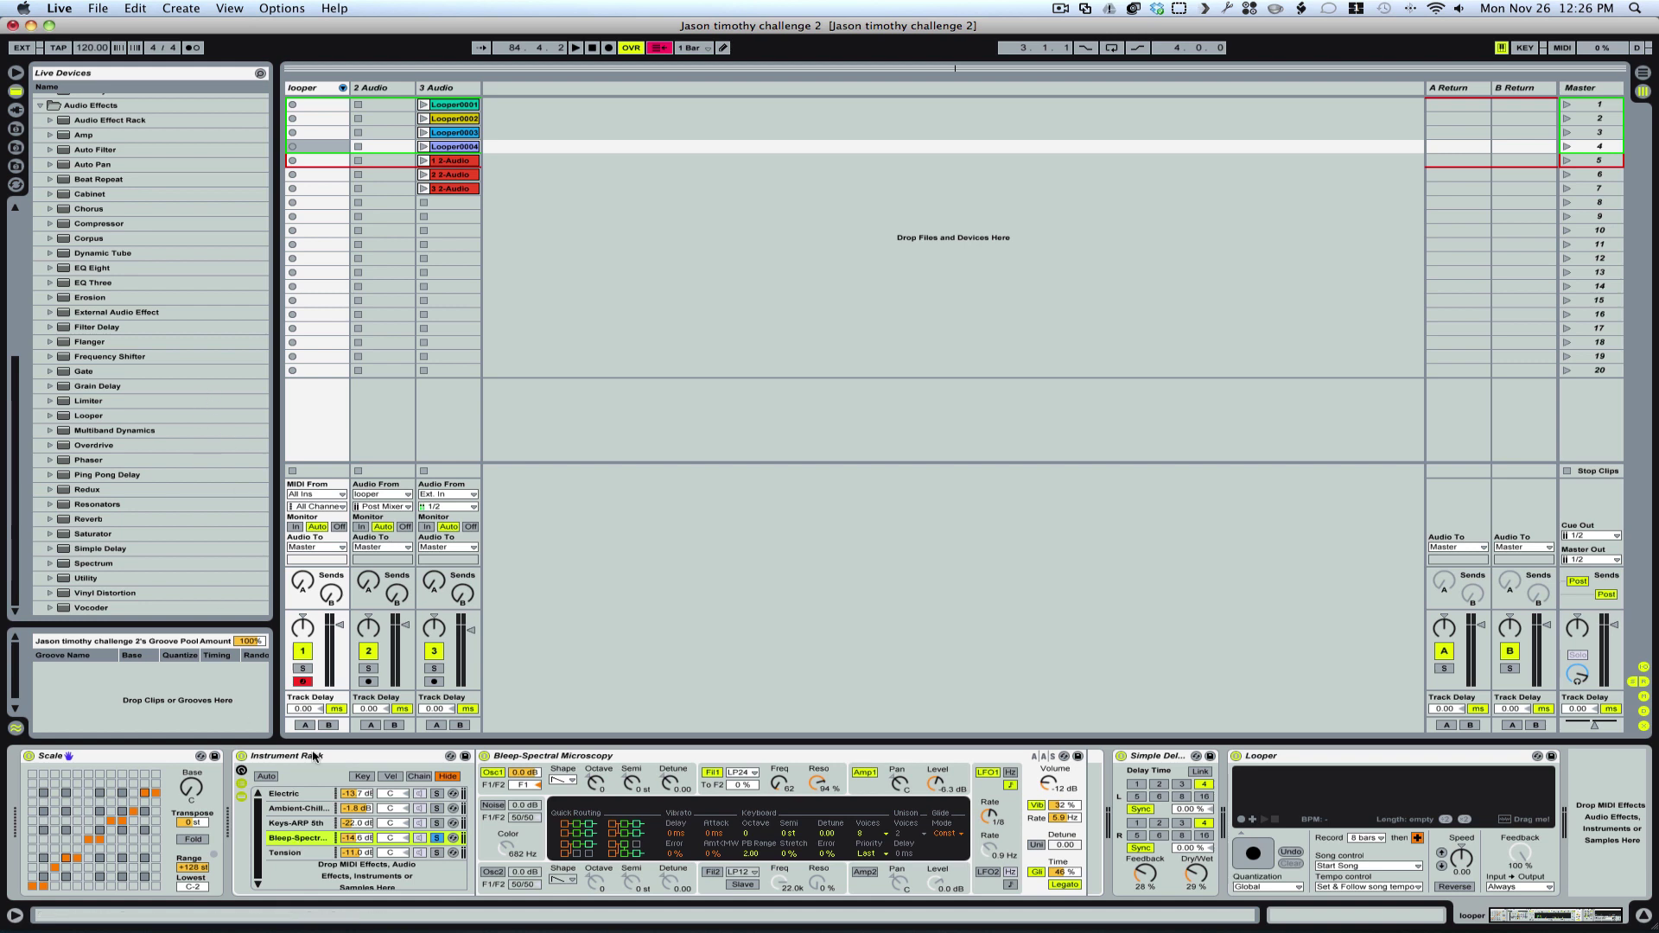
left_click(543, 762)
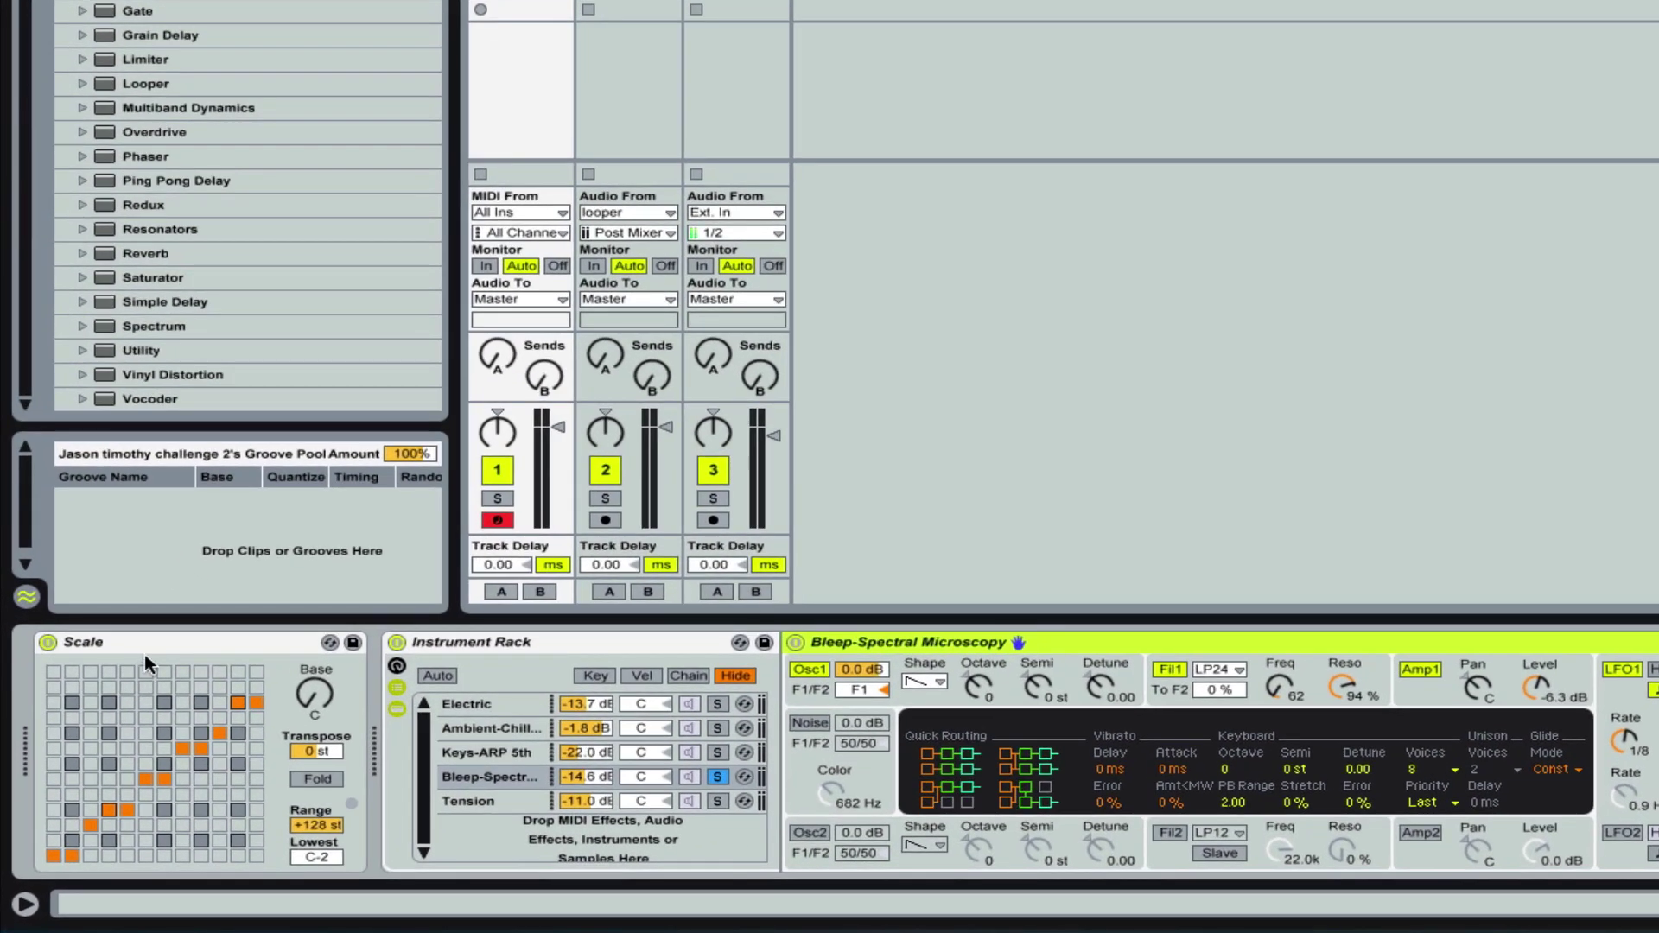
left_click(153, 644)
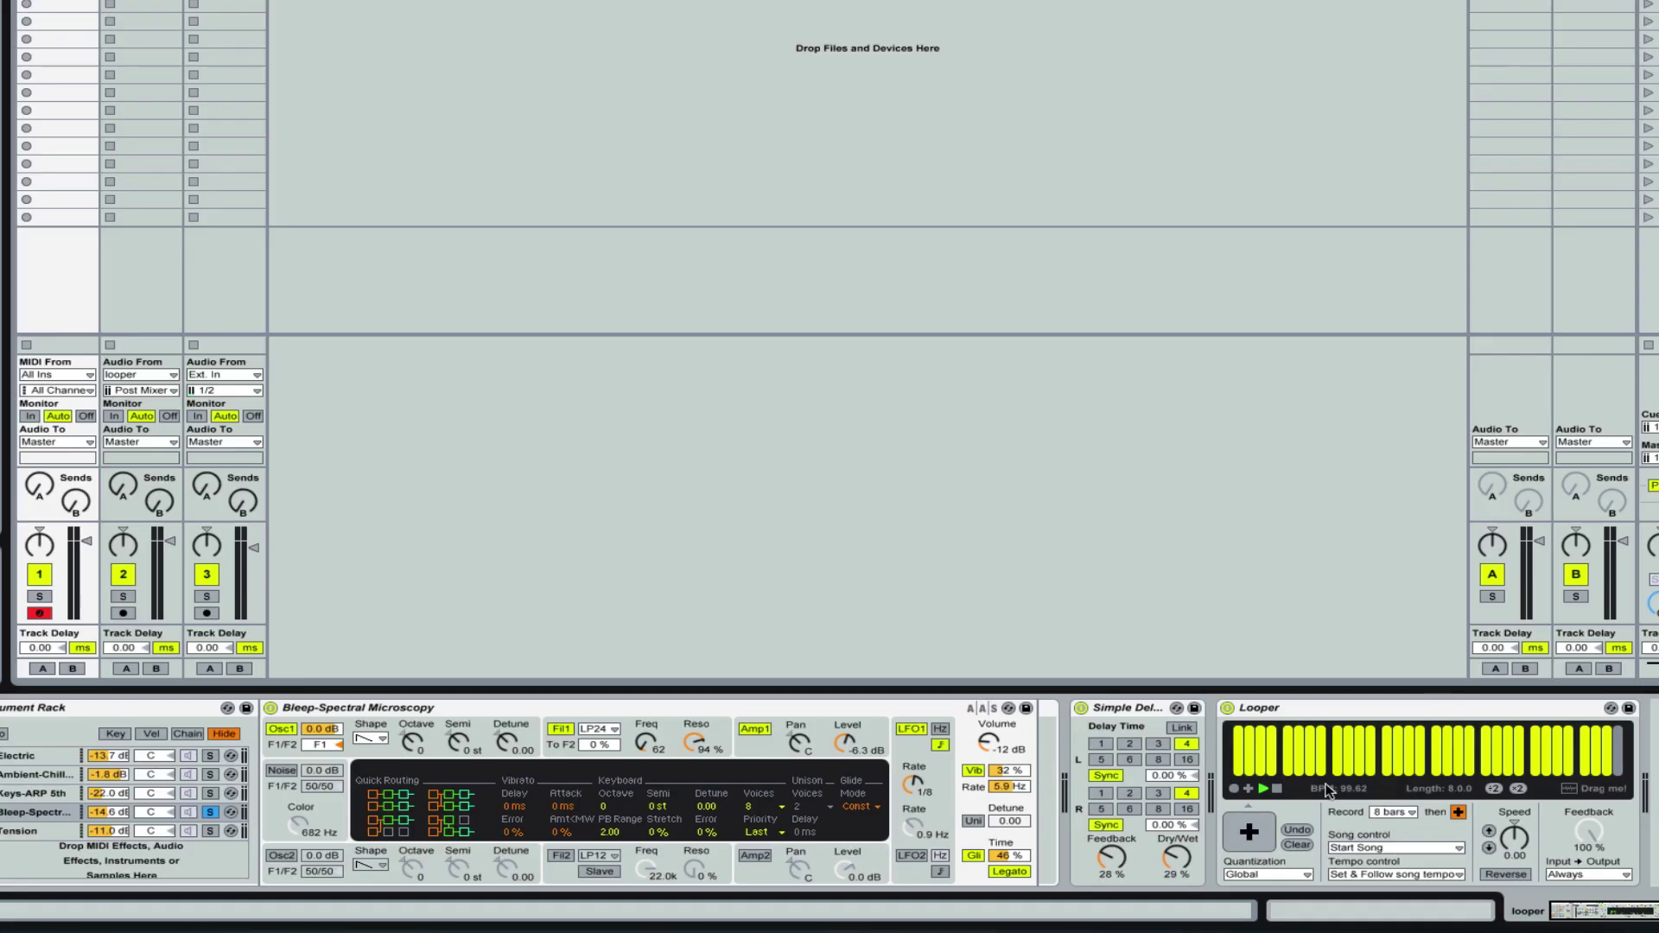
left_click(1233, 789)
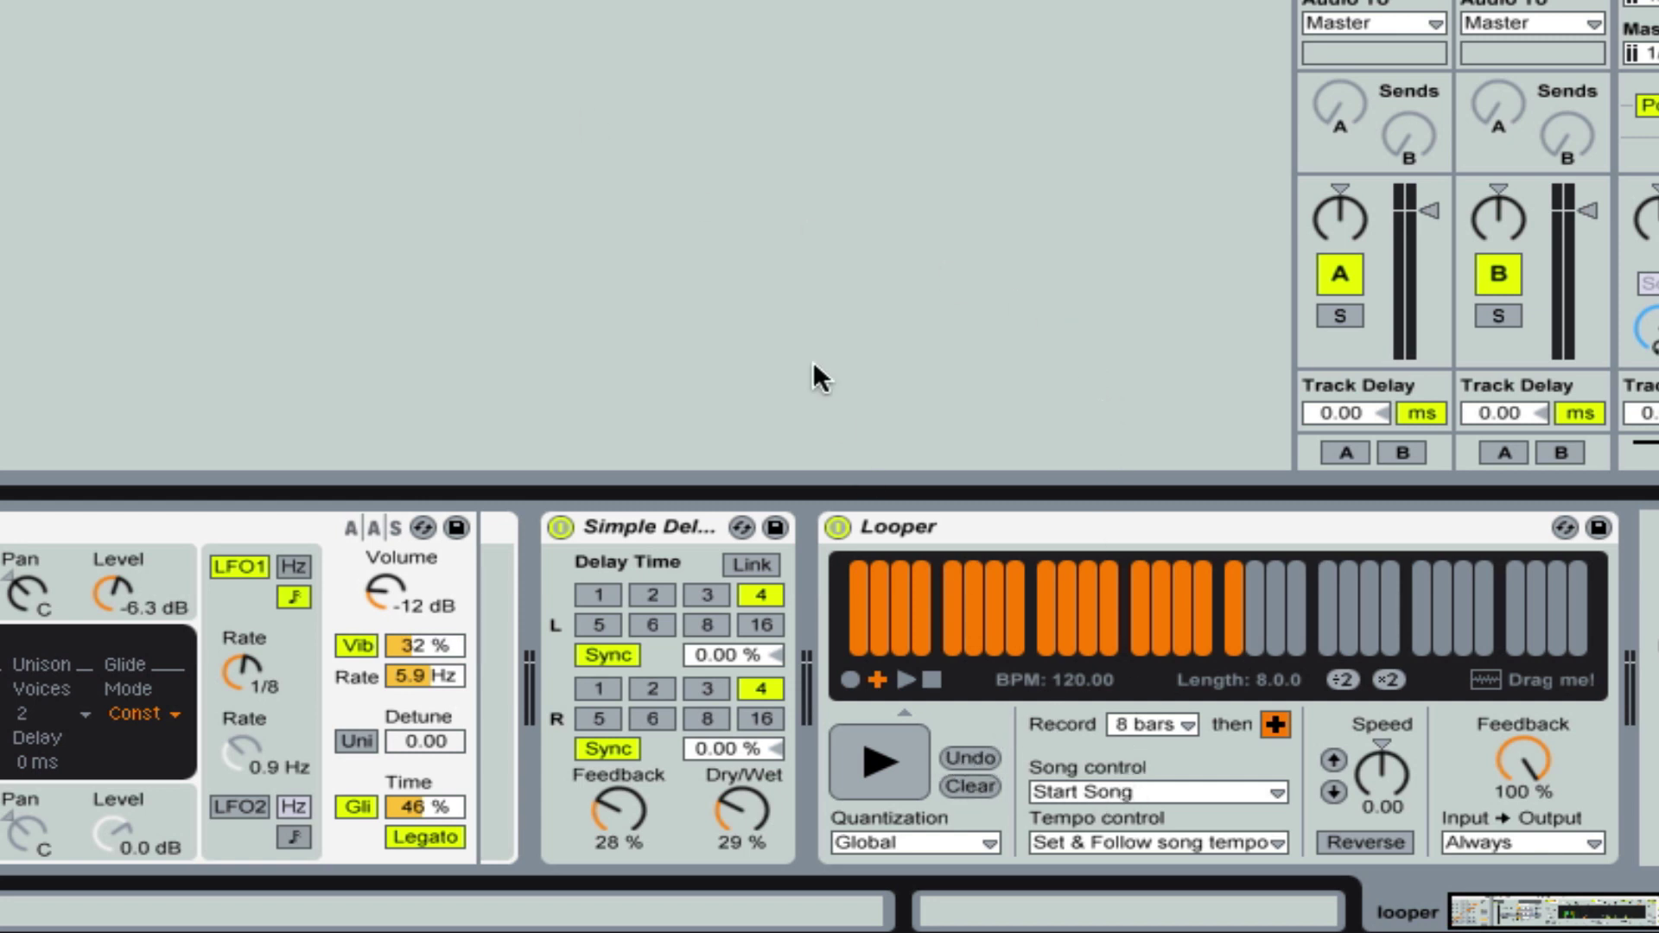
Export the Looper's recorded loop as a clip in slot 9 of the 3 Audio track, and return to the looper track's devices.
left_click(938, 524)
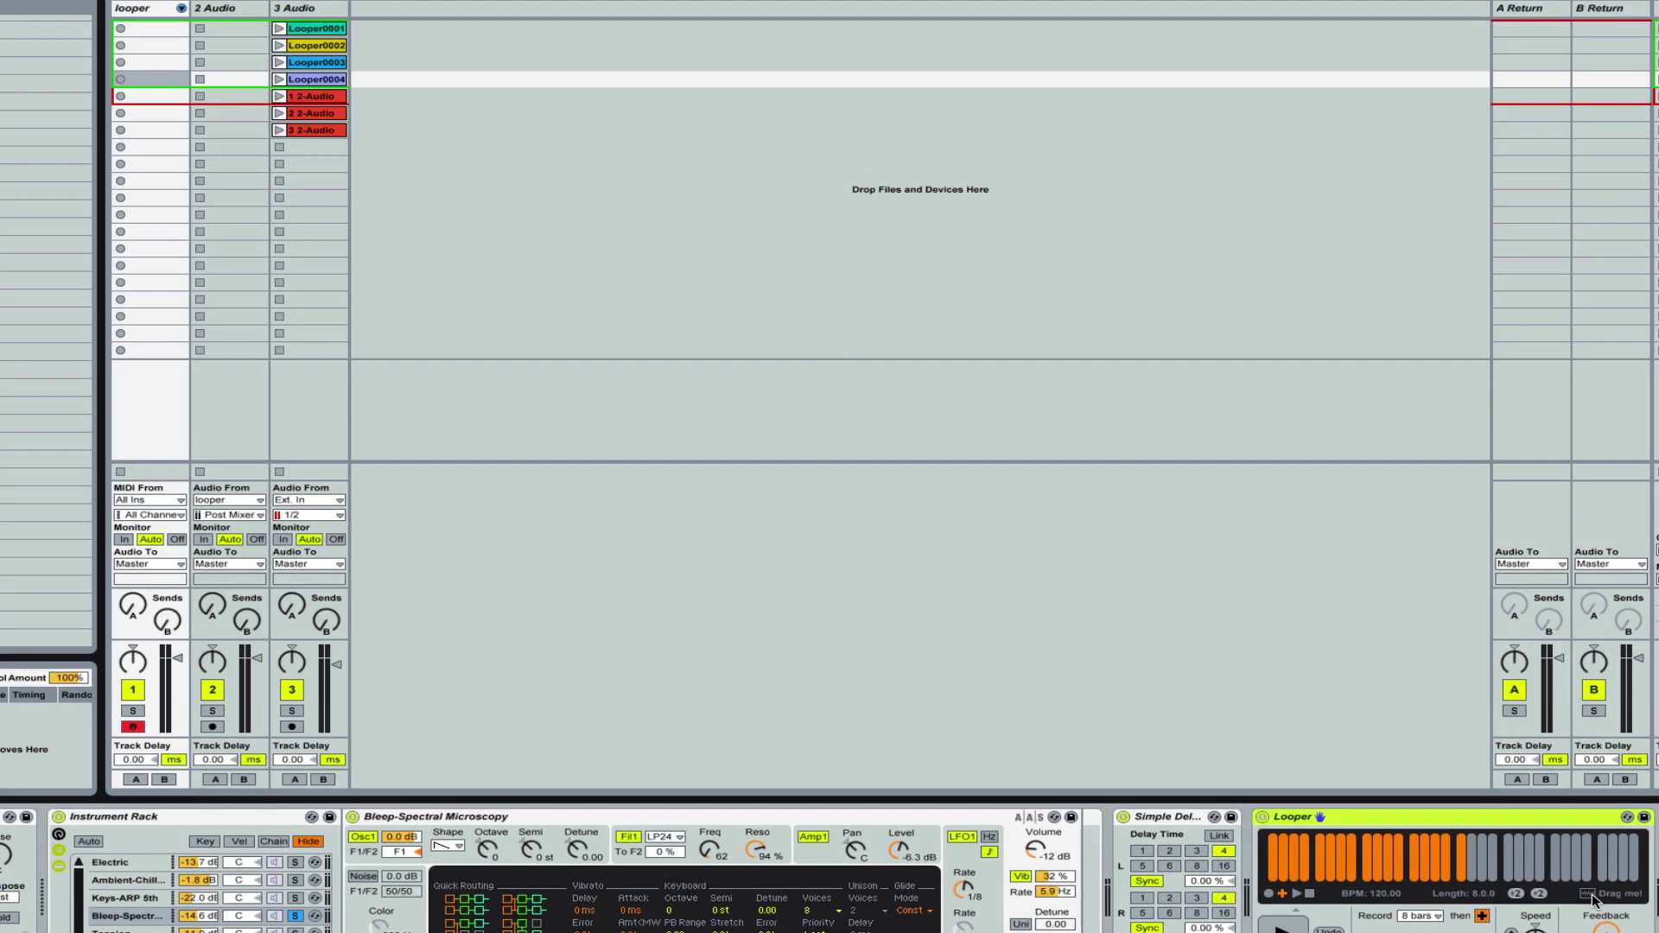
left_click_drag(1494, 680, 527, 98)
left_click_drag(1107, 602, 303, 163)
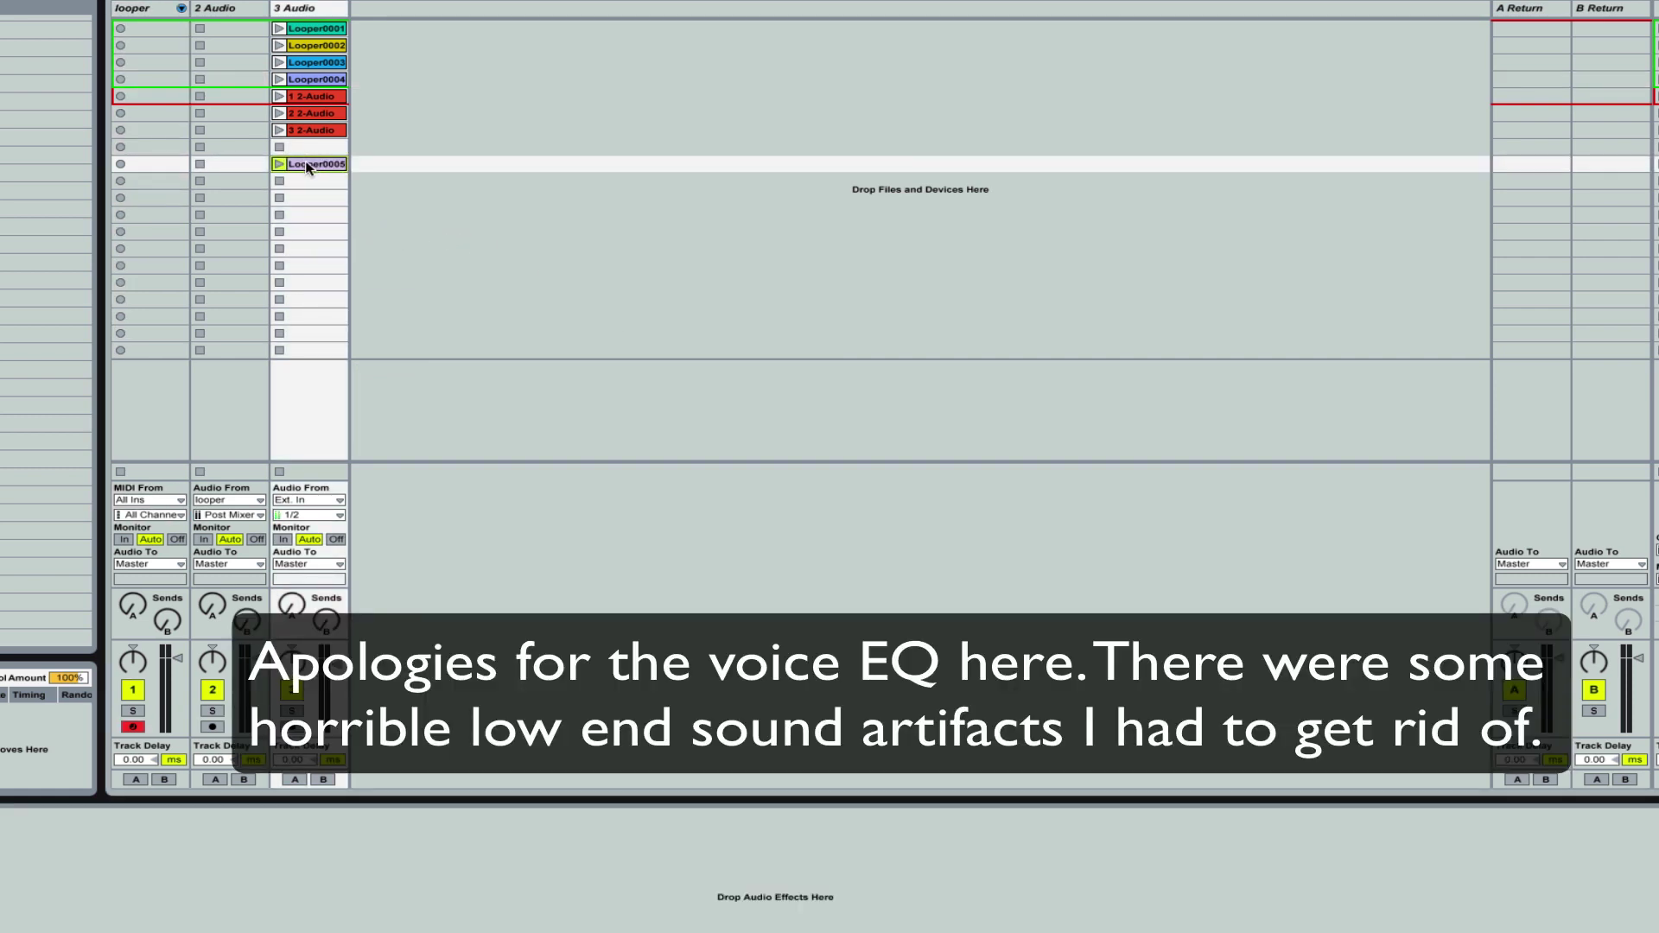
left_click(308, 165)
left_click(134, 9)
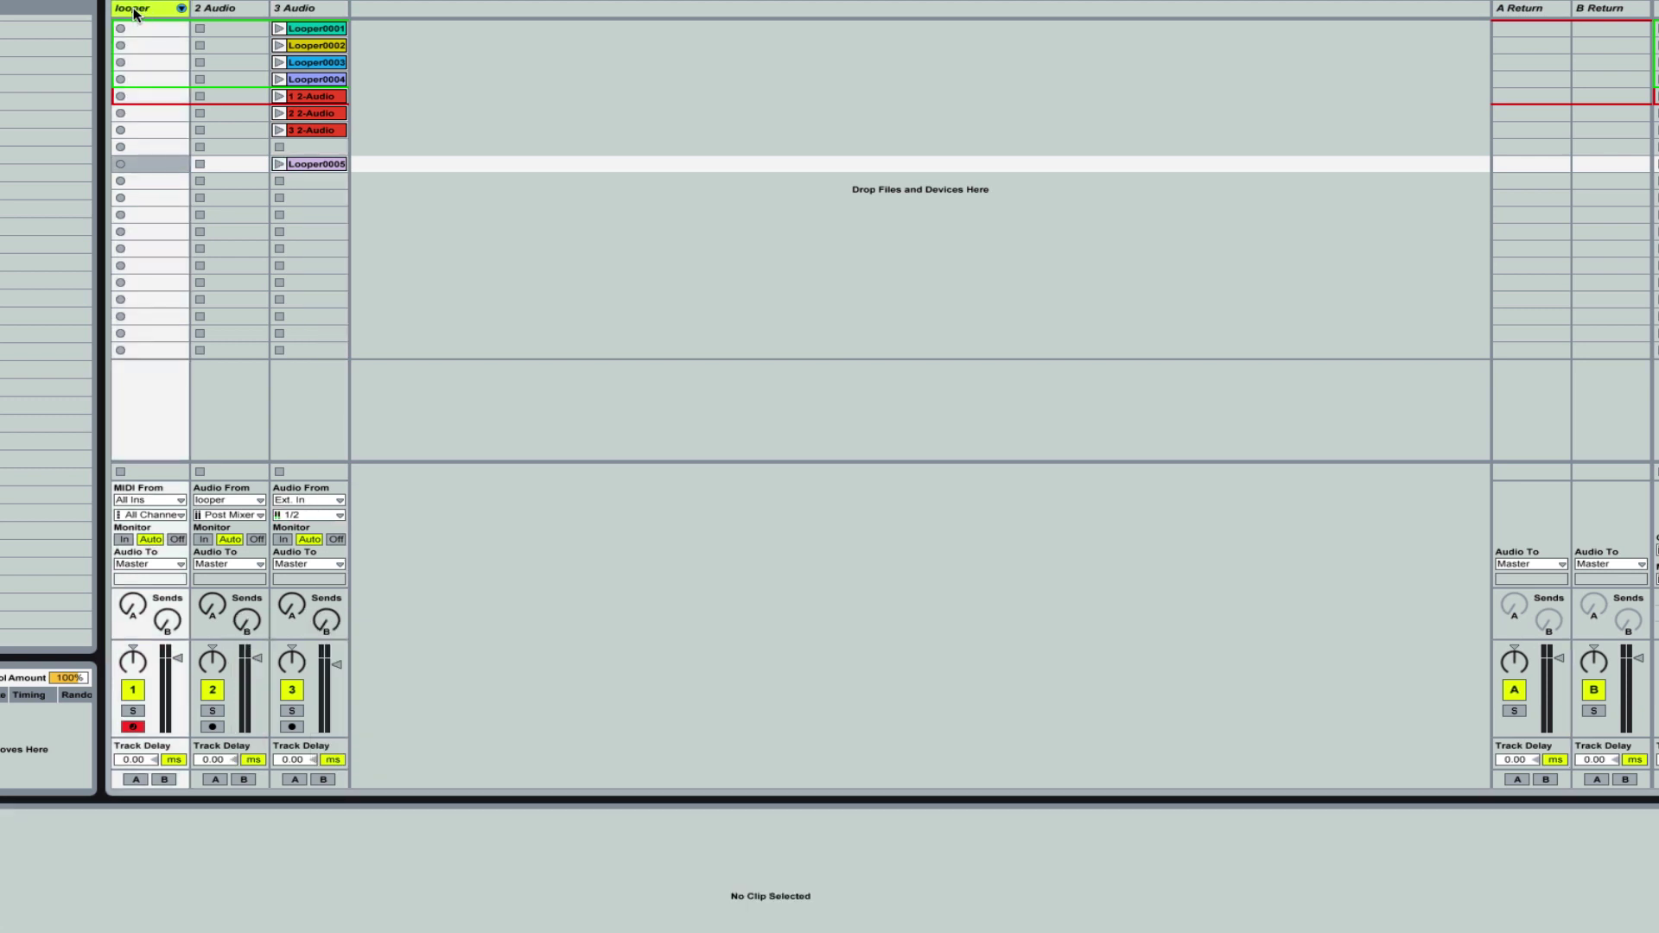
double_click(135, 11)
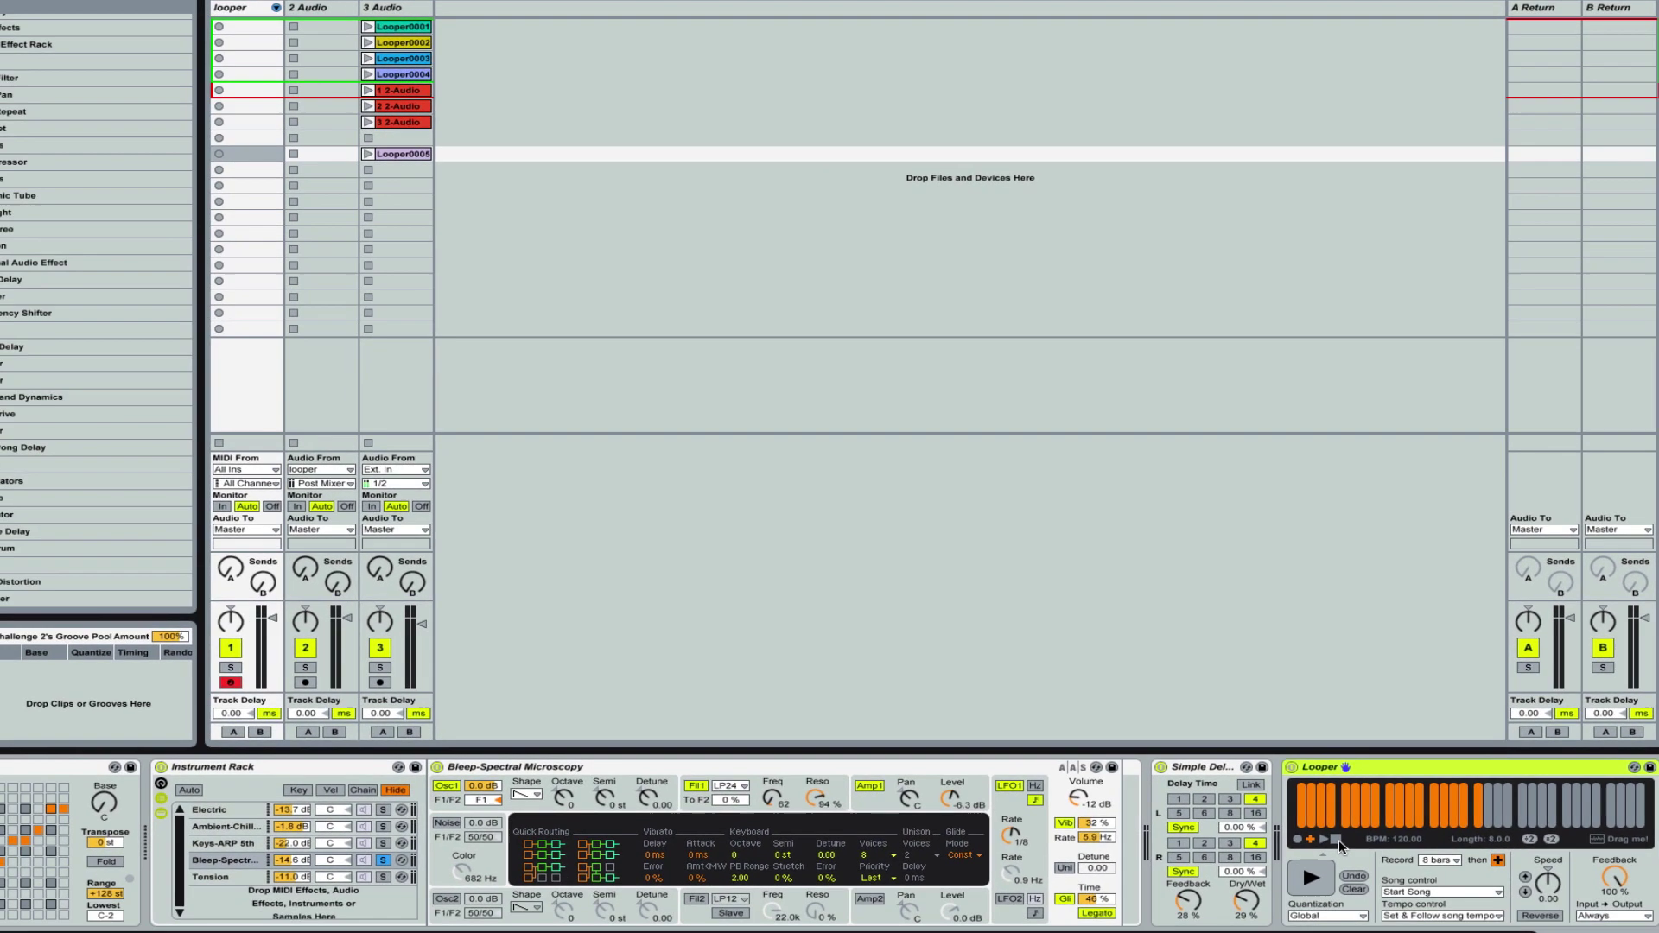
Stop the Looper, arm the 2 Audio track for recording and start recording in its first clip slot.
left_click(1312, 890)
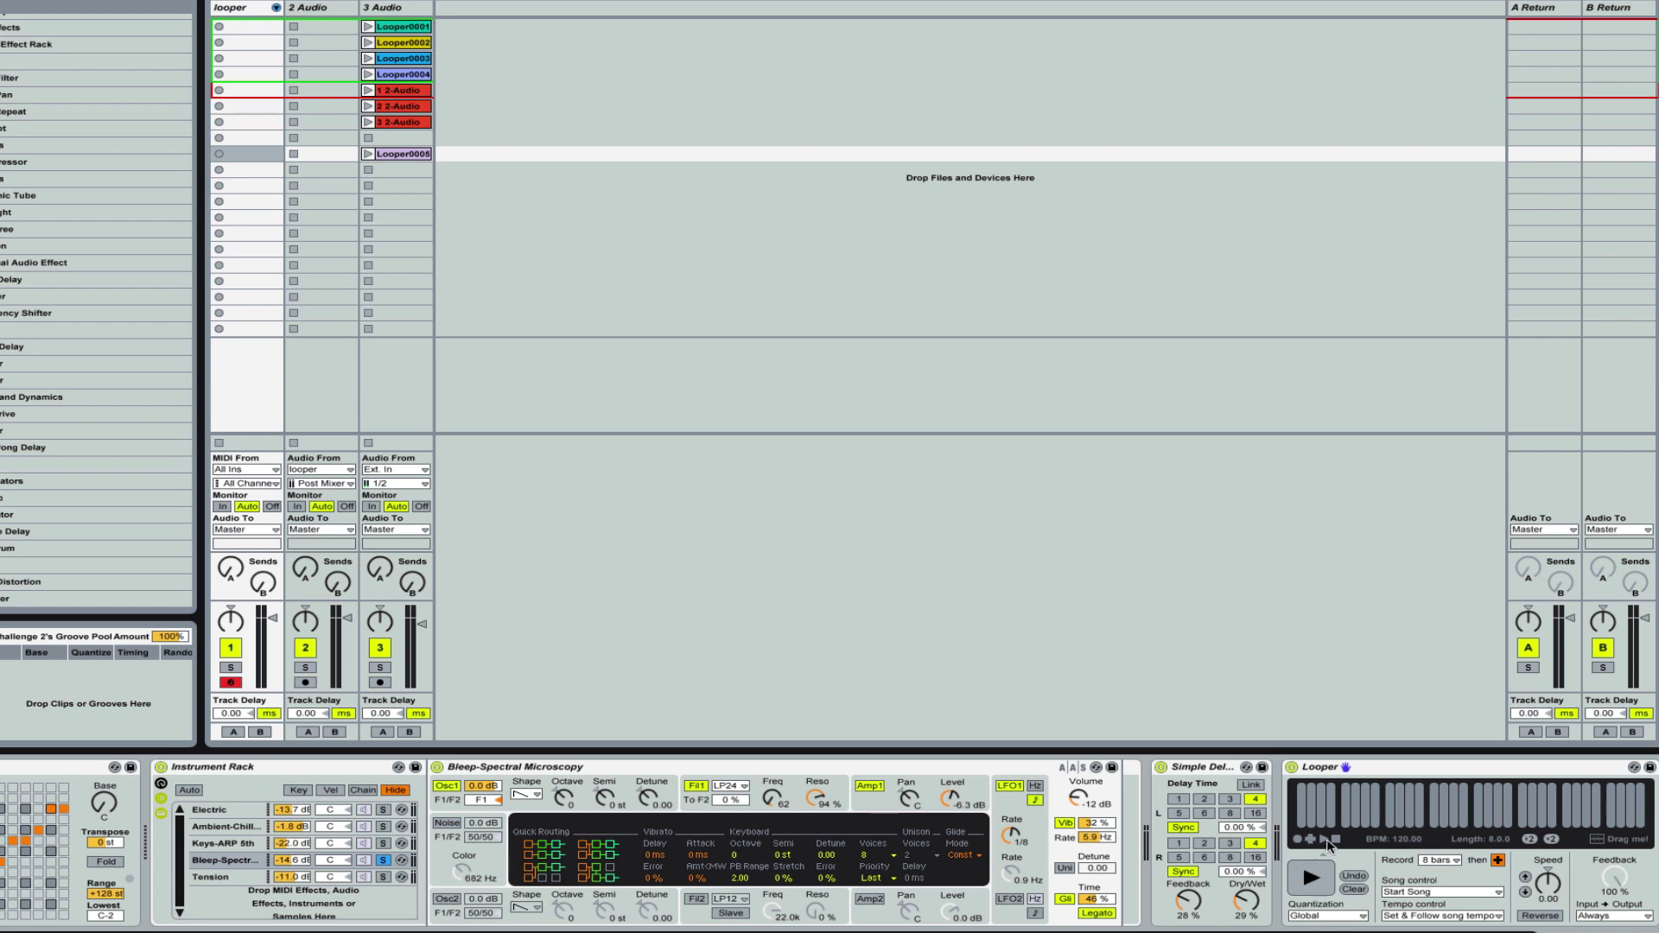
left_click(332, 12)
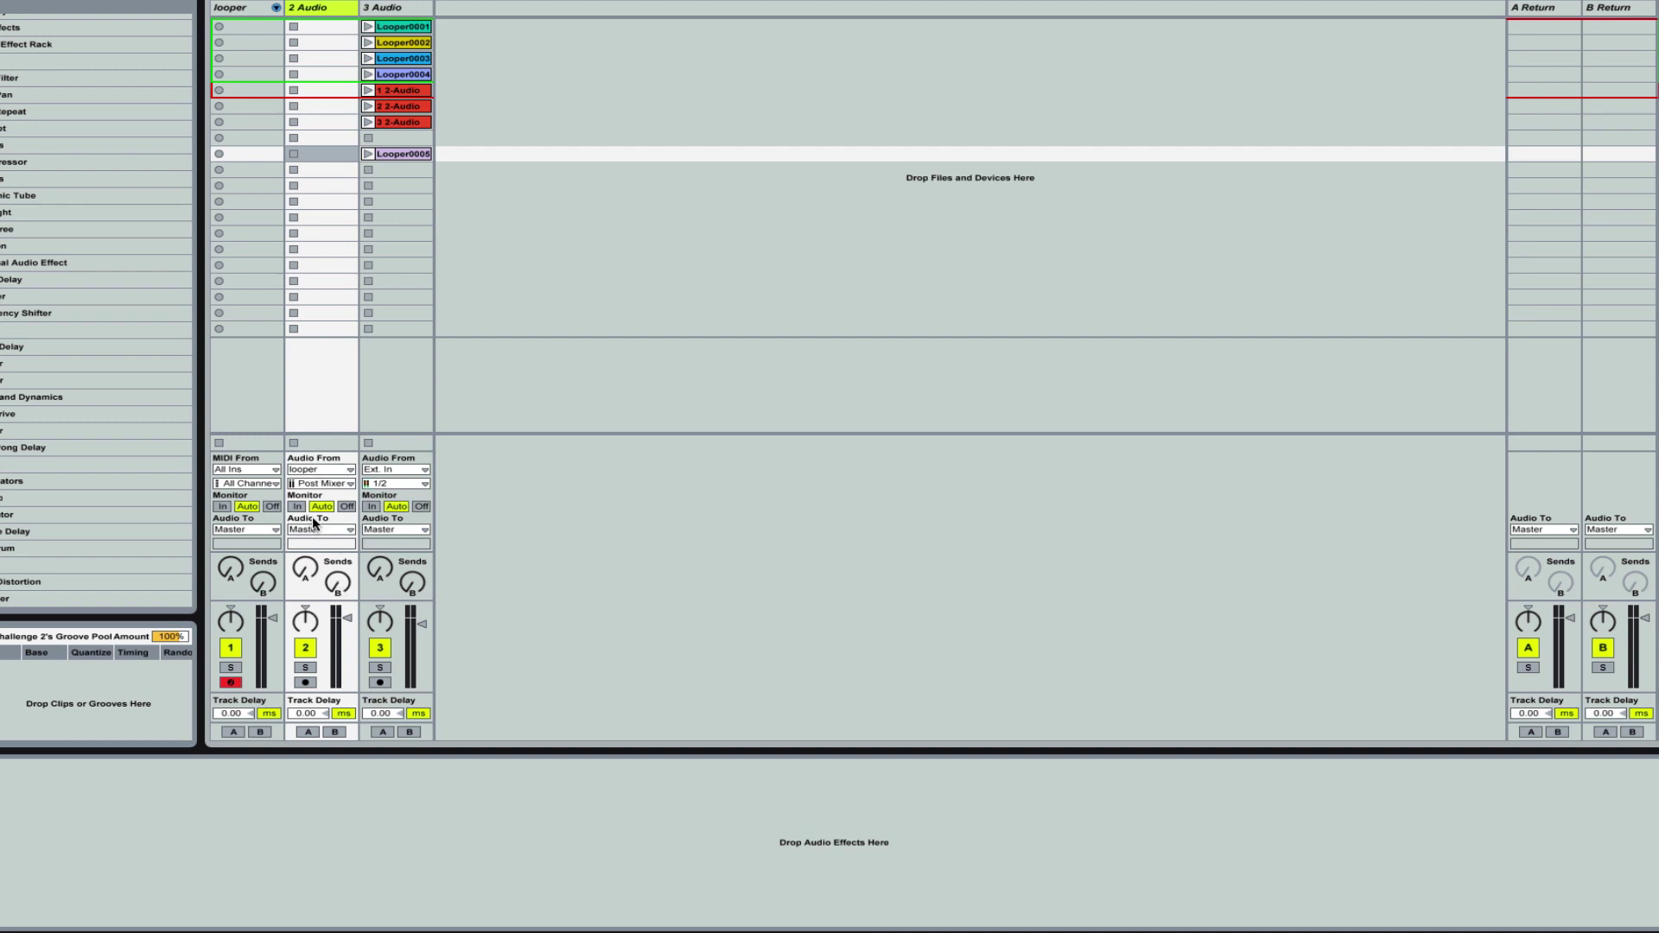
left_click(319, 27)
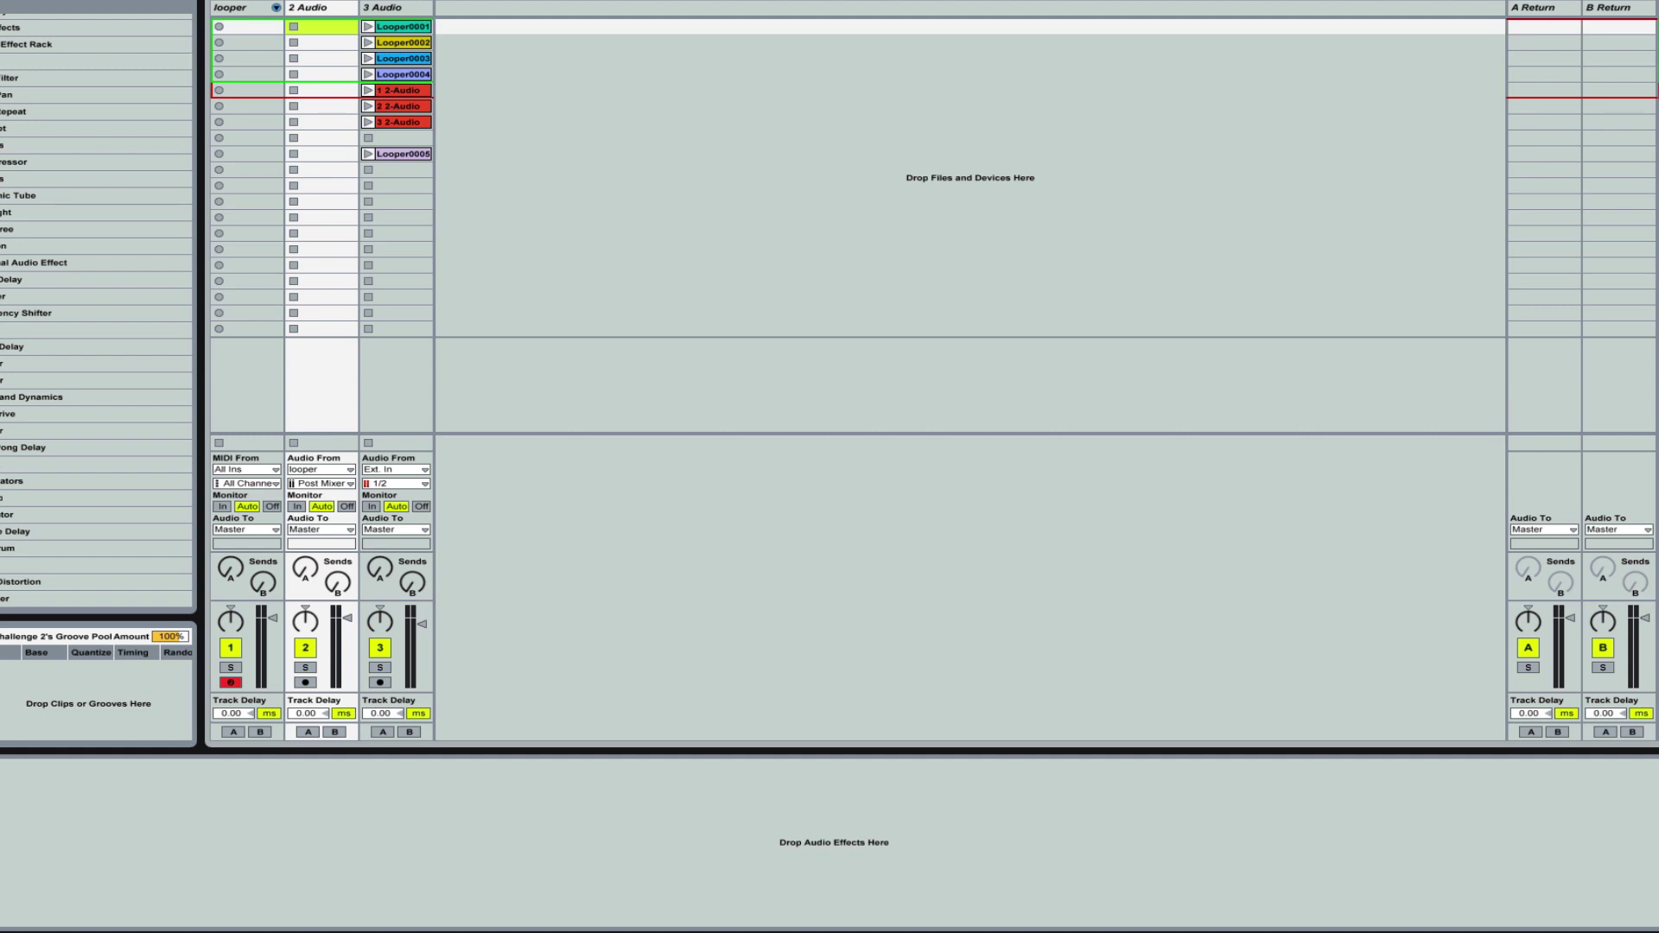
left_click(306, 682)
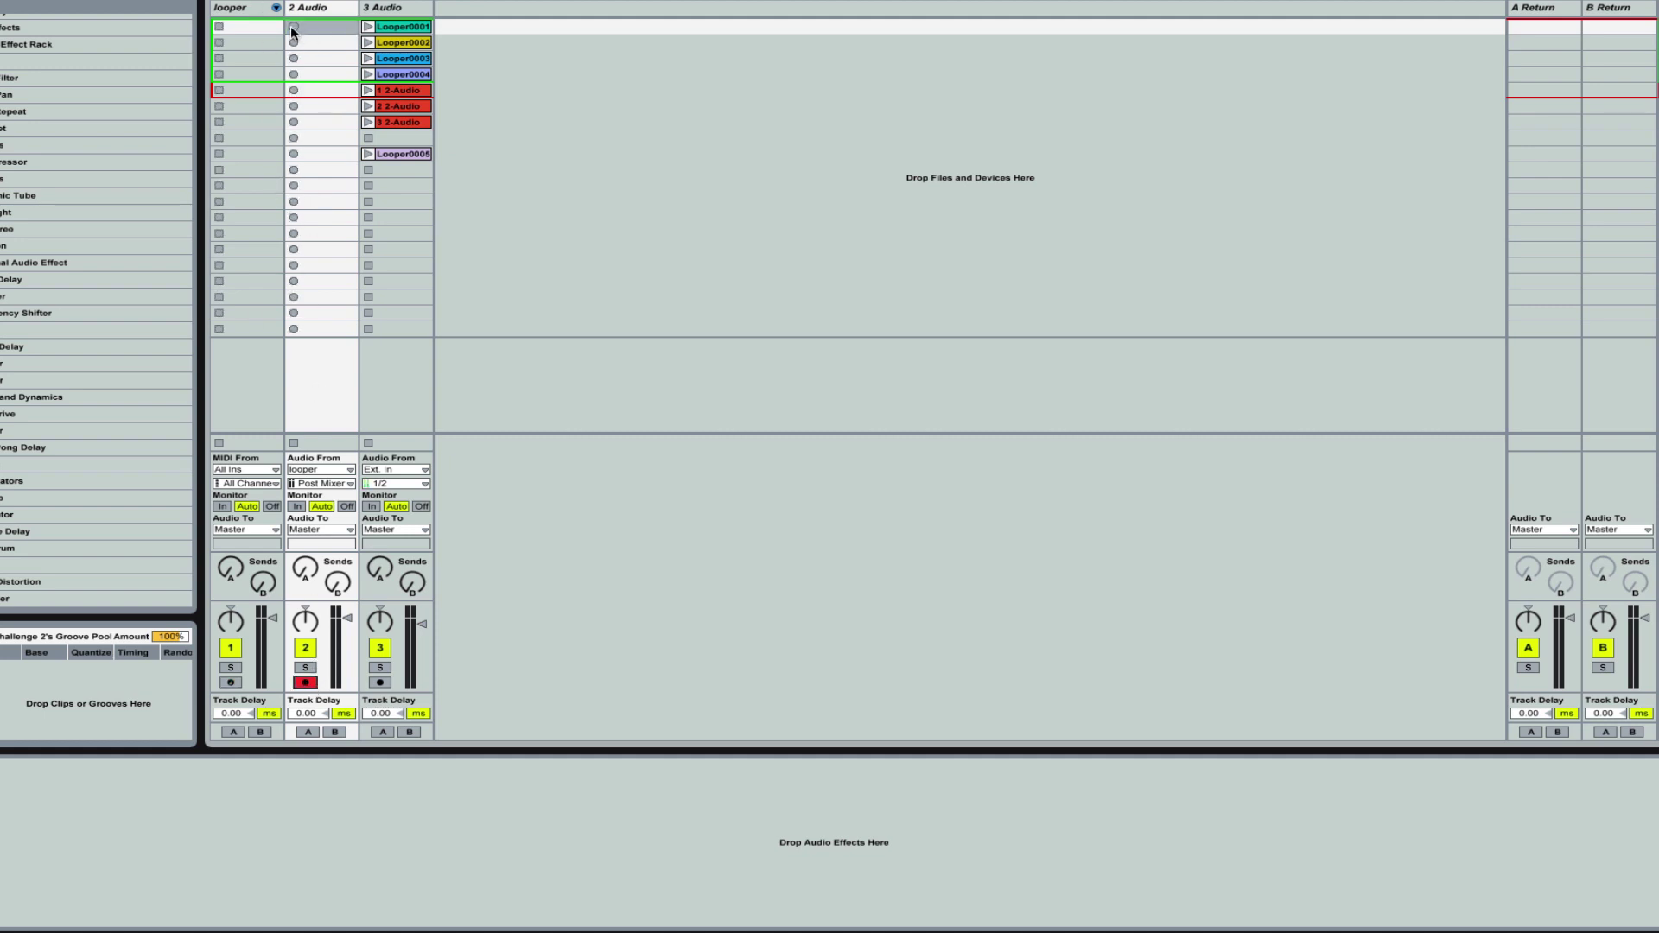
left_click(294, 27)
Play the Looper at a speed of -12.0 into the running recording, and stop both the Looper and the clip.
left_click(243, 9)
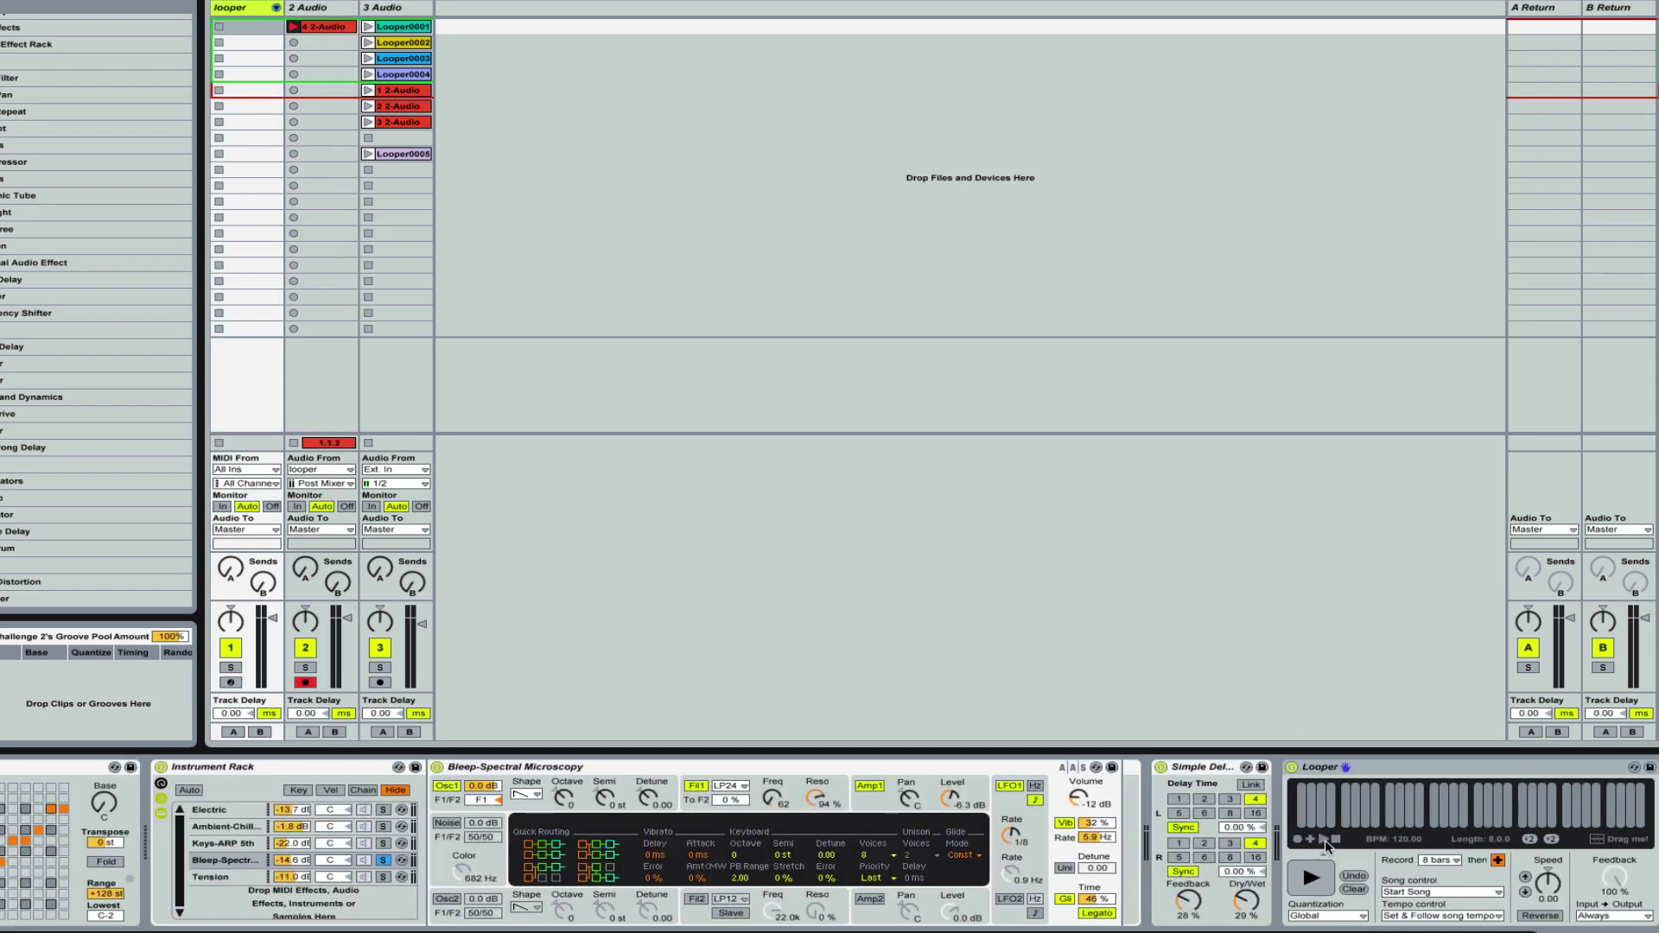
left_click_drag(1548, 882, 1549, 926)
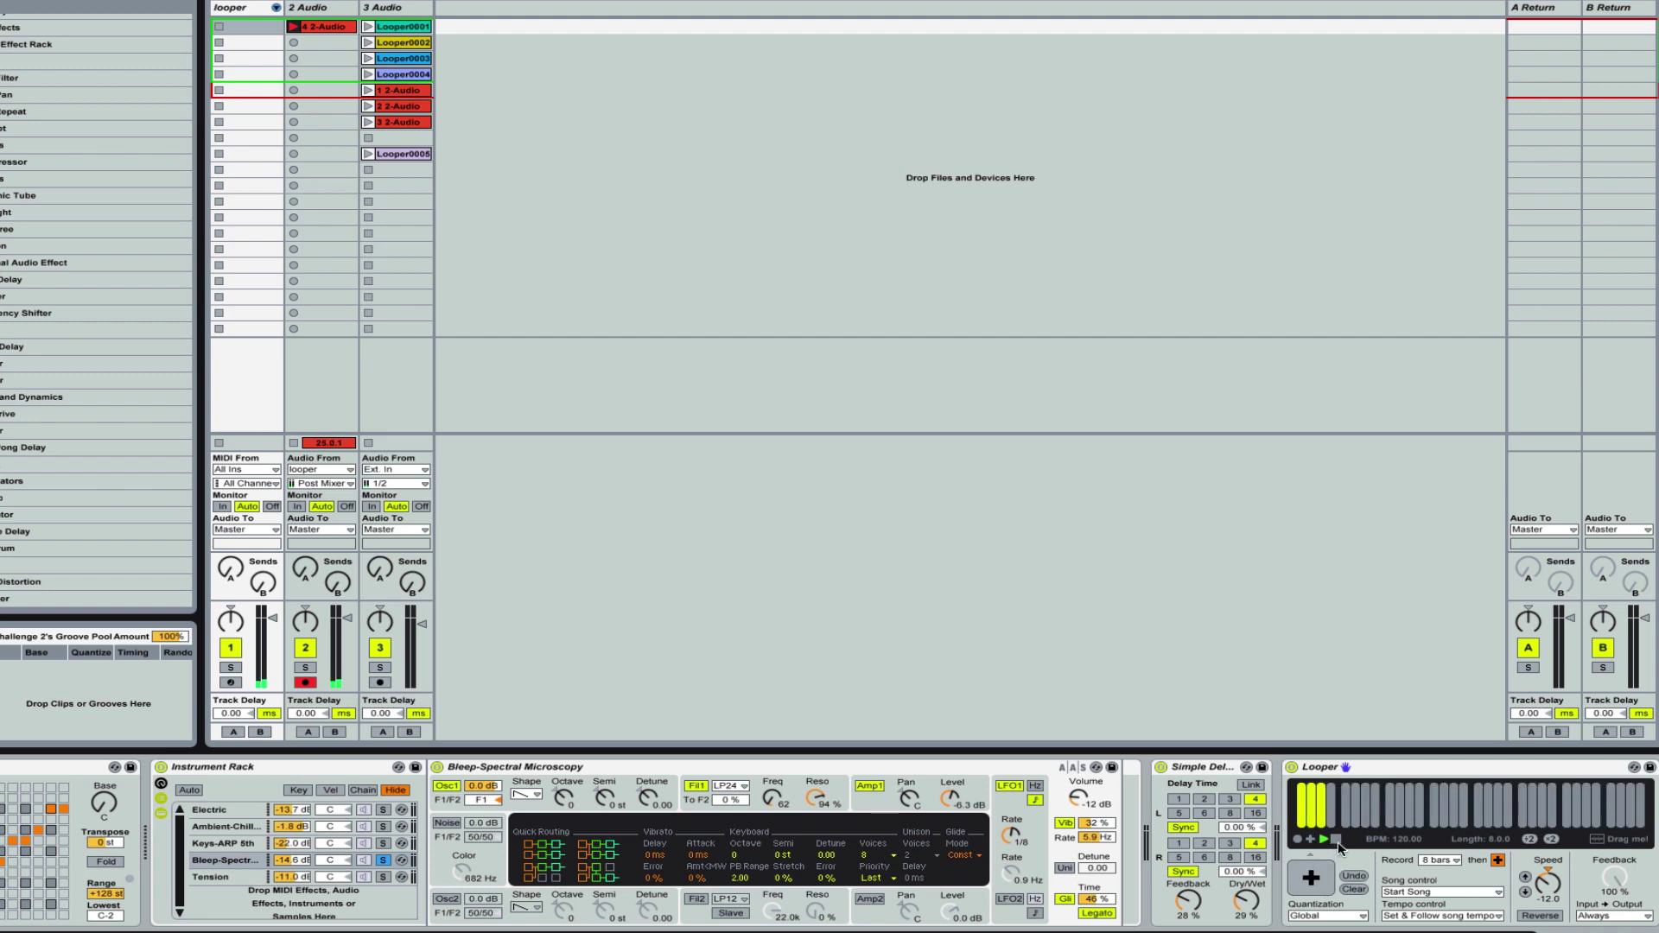
left_click(1337, 840)
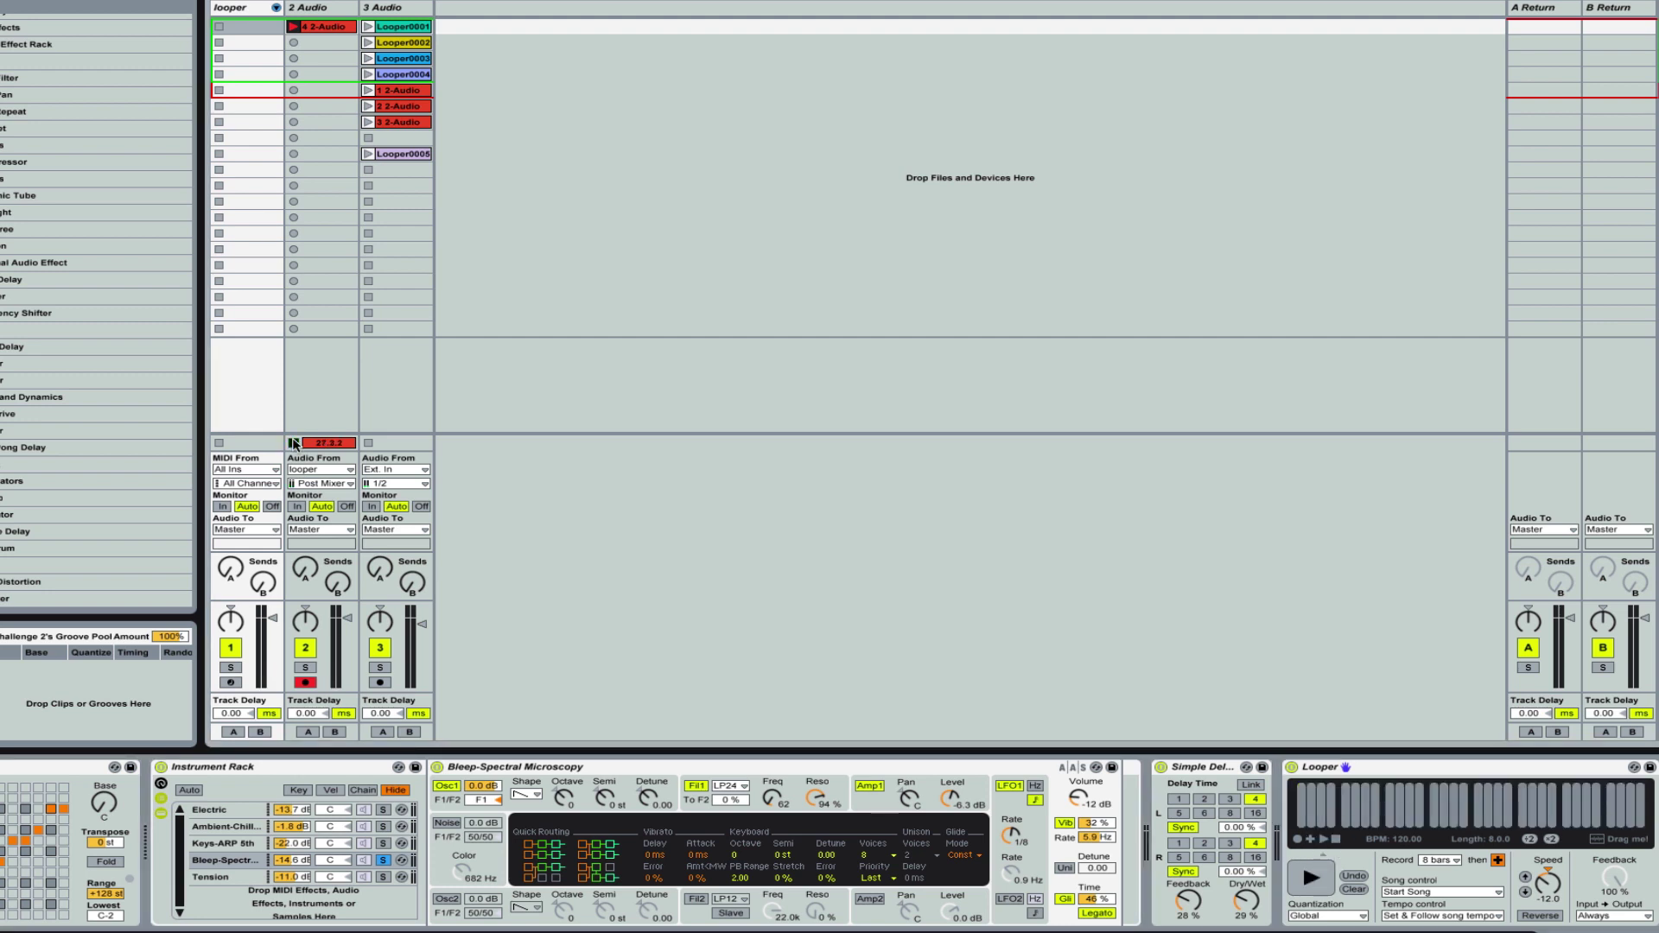
left_click(294, 443)
Trim the first recorded clip on the 2 Audio track to loop from bar 9 to bar 25.
left_click(321, 29)
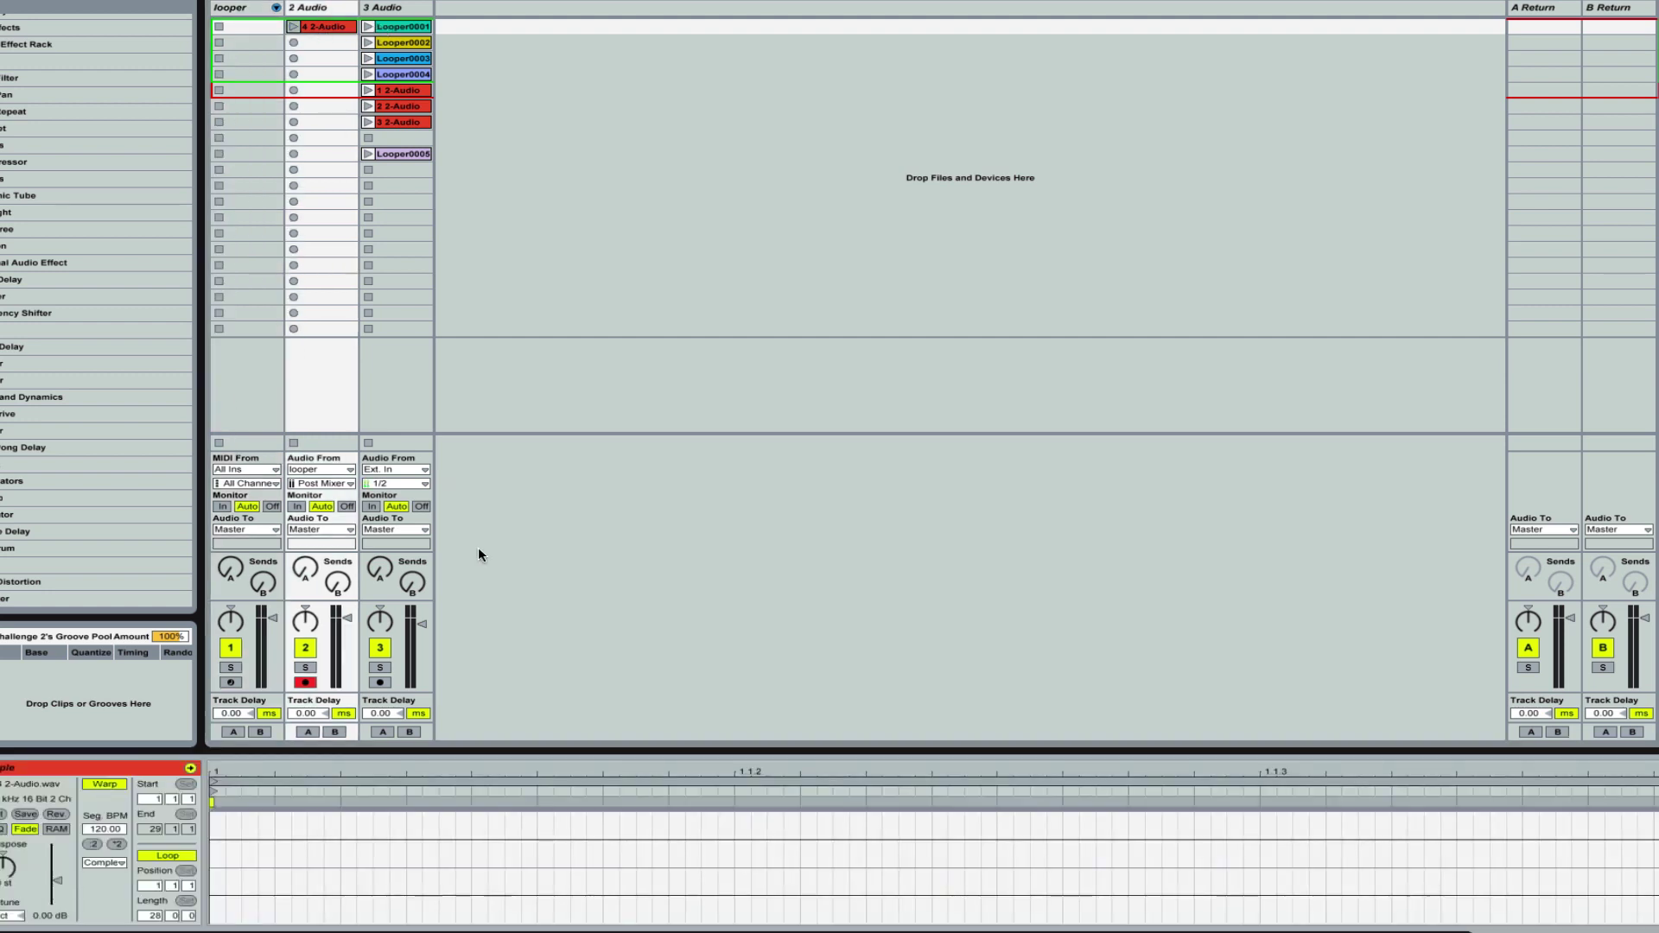
left_click_drag(232, 768, 232, 683)
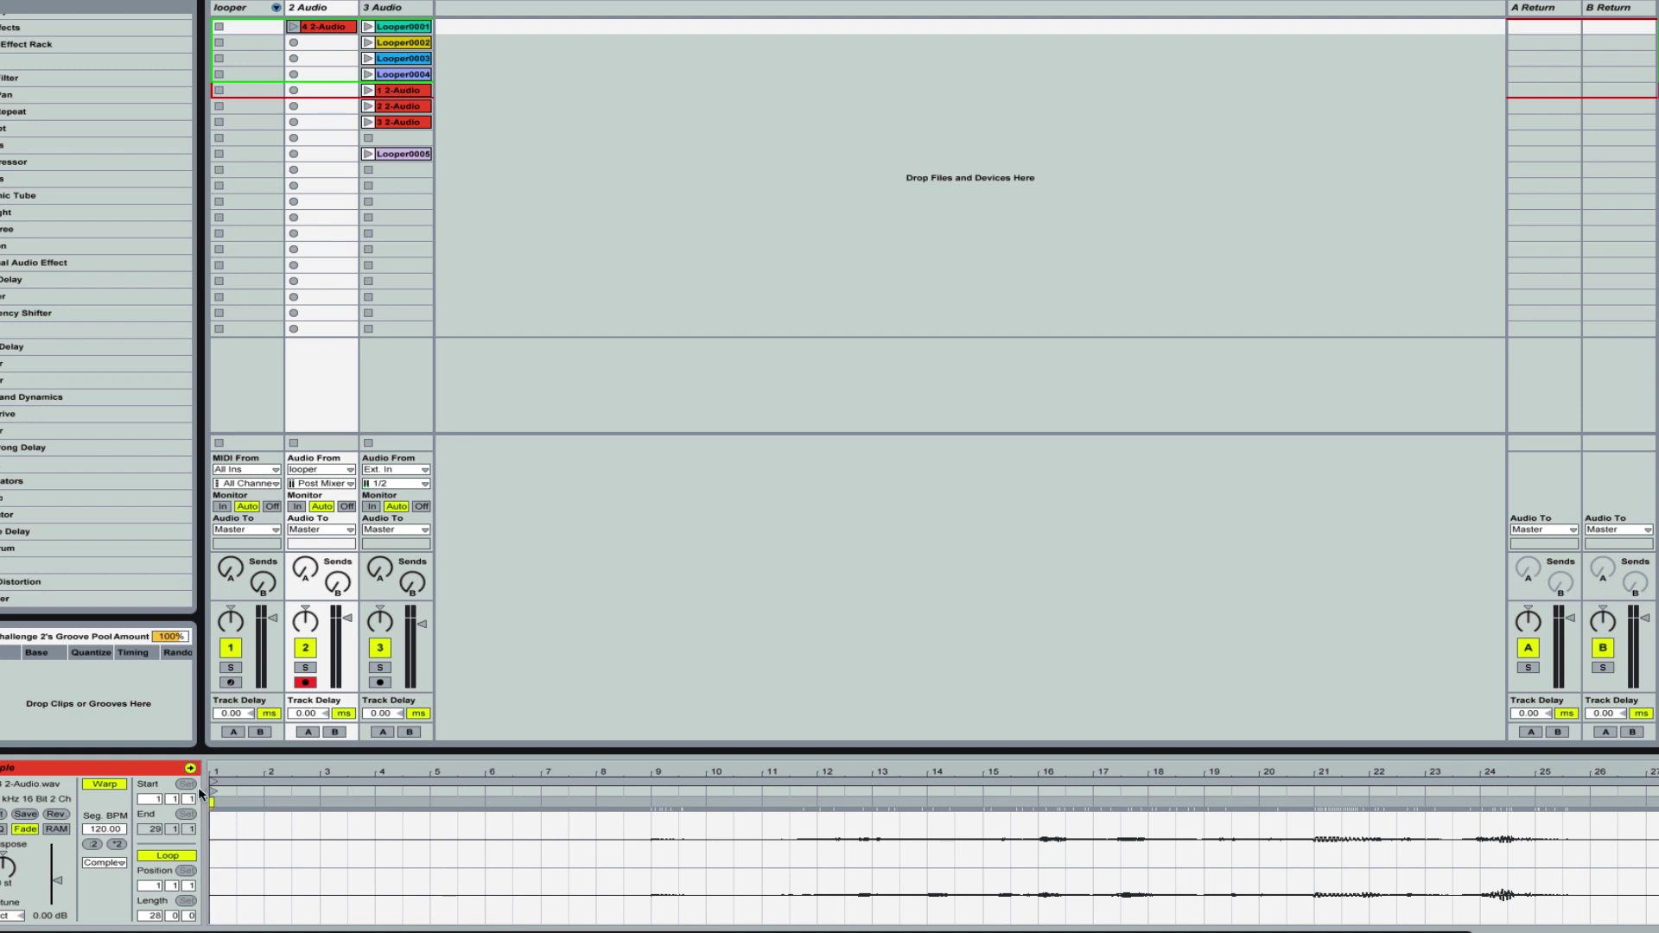
left_click_drag(213, 780, 654, 780)
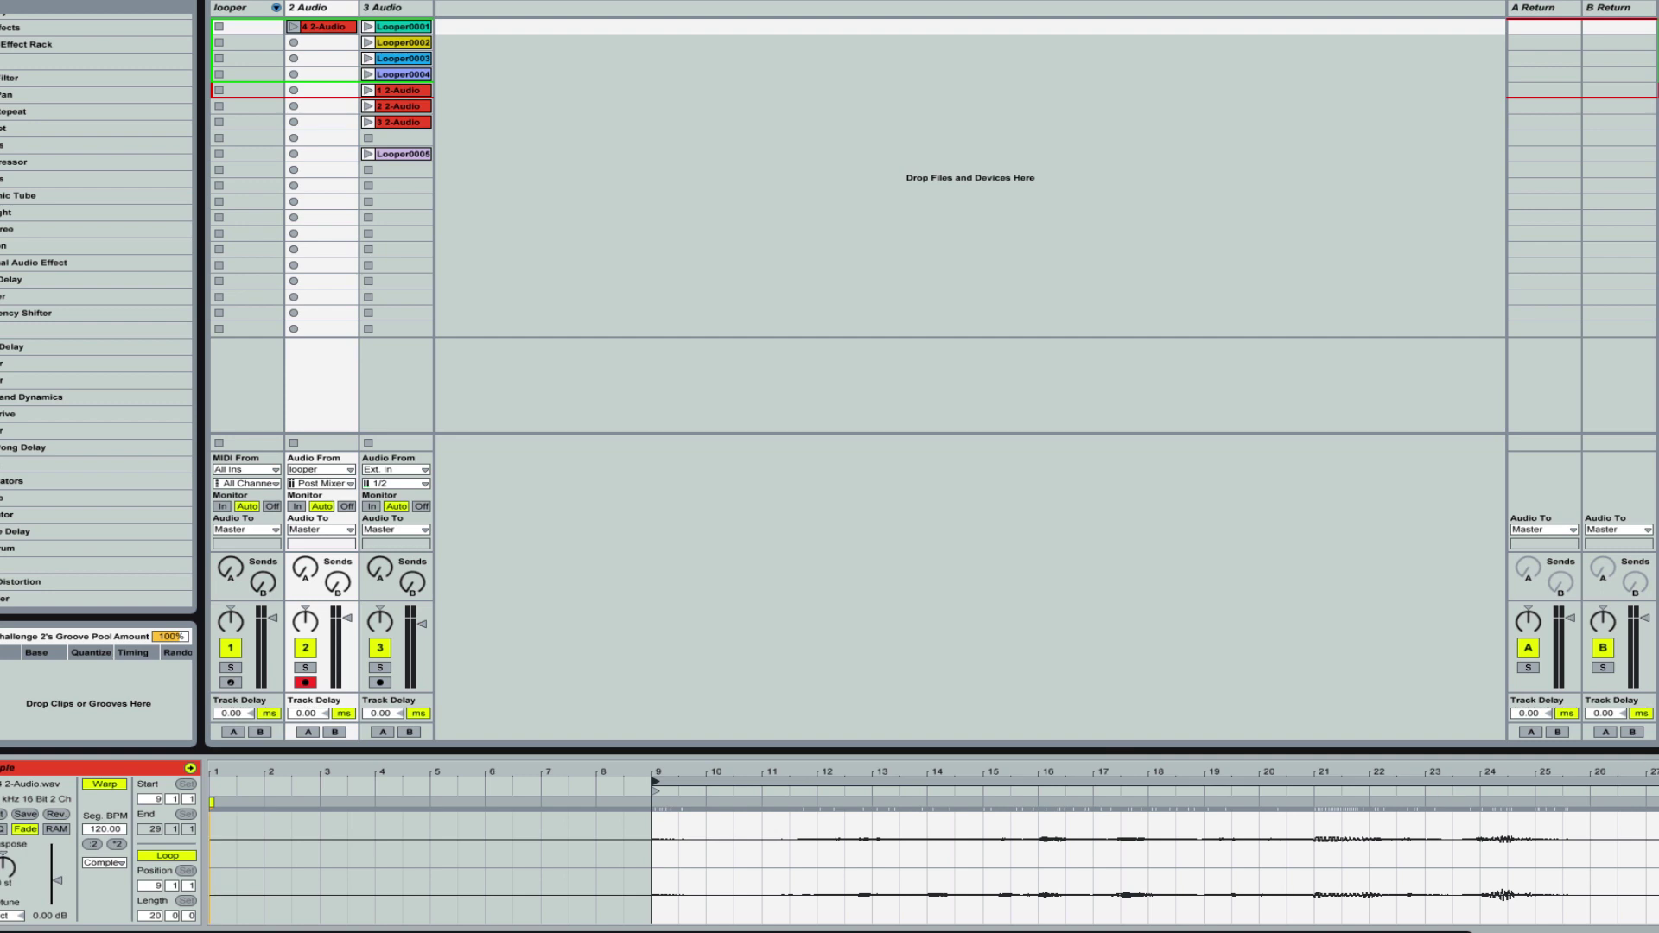
left_click_drag(1654, 780, 1534, 778)
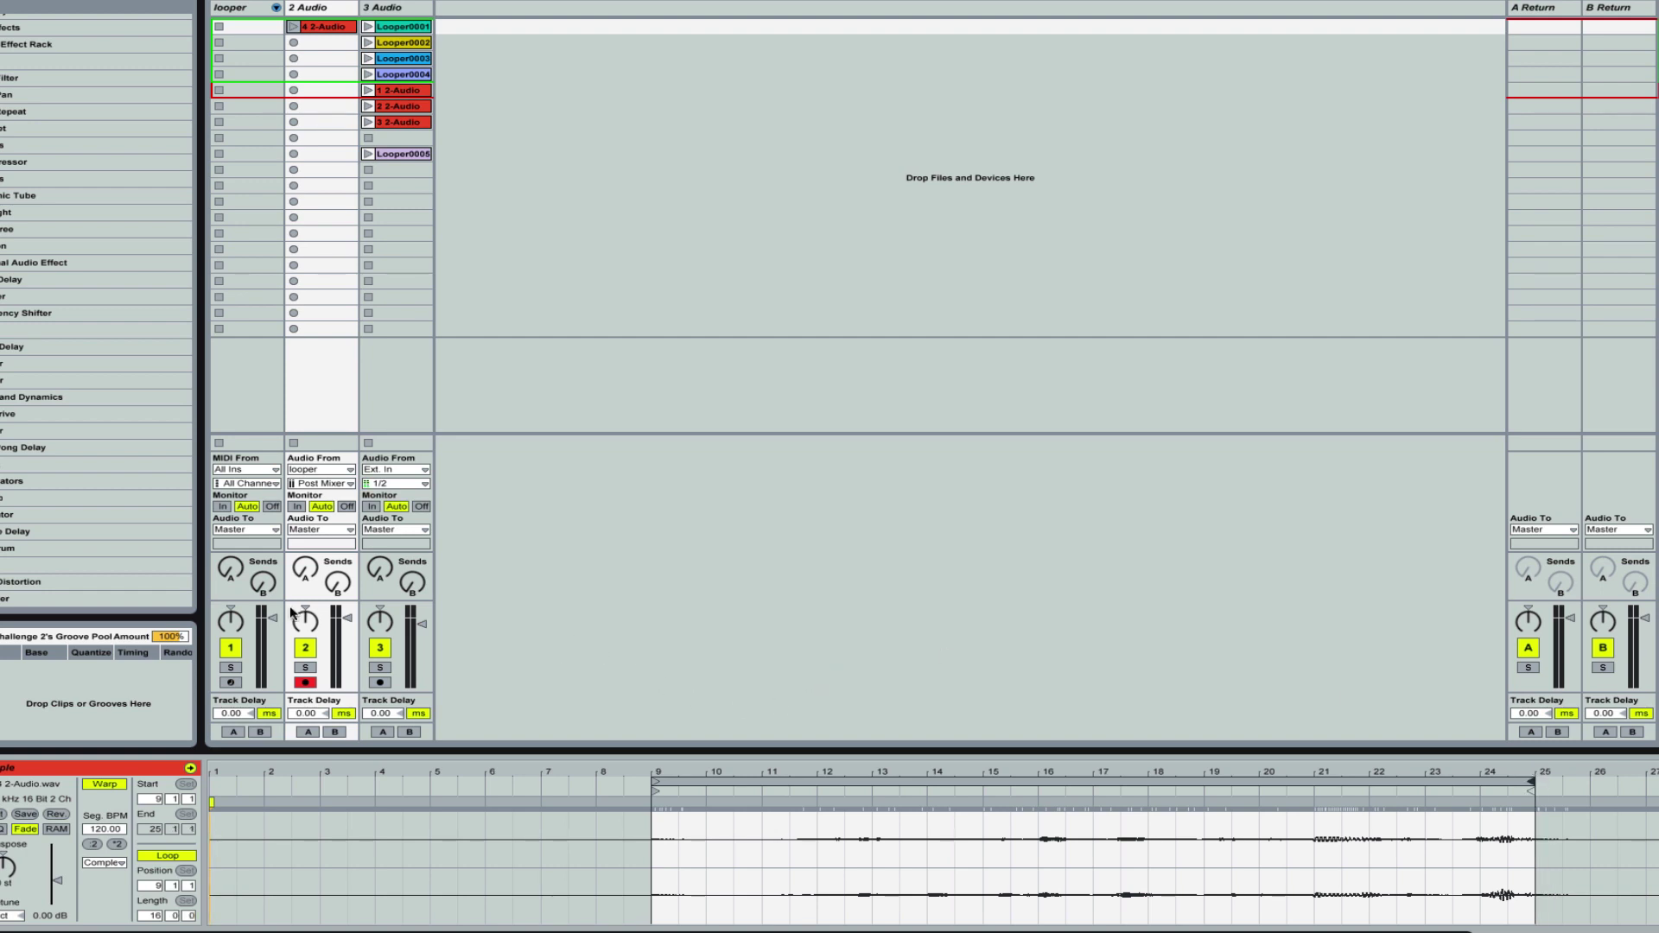
Play back the trimmed clip in the first slot of the 2 Audio track, and stop it.
left_click(295, 27)
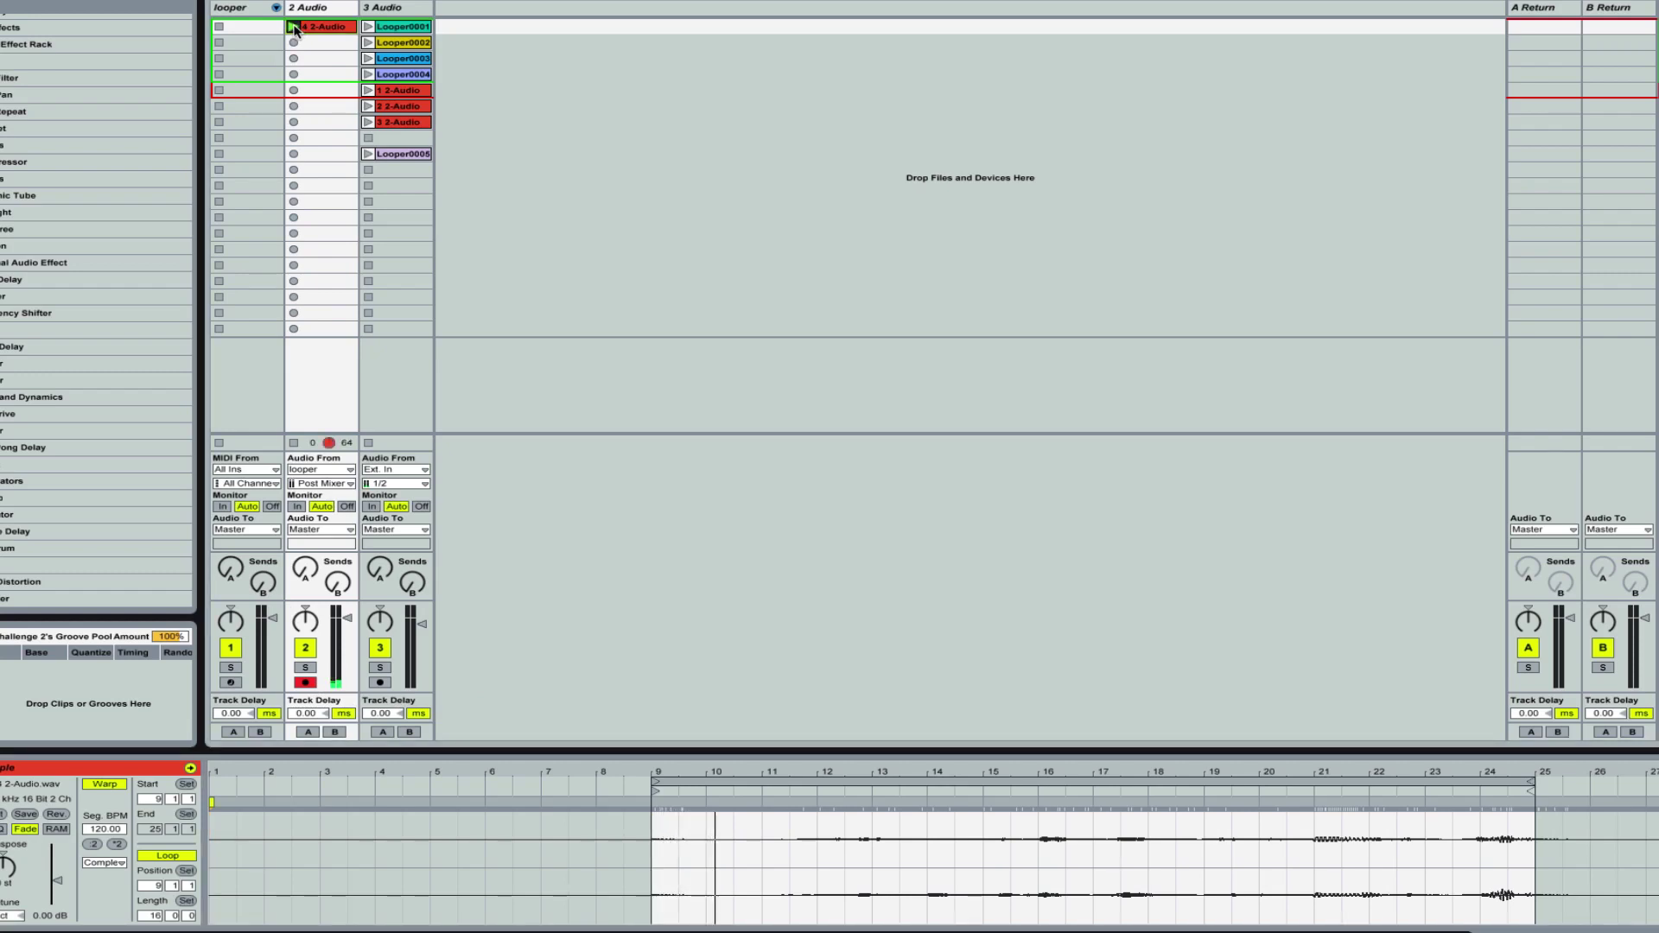
left_click(293, 443)
Record the Looper playing at a speed of -24.0 into the second clip slot of the 2 Audio track.
left_click(247, 10)
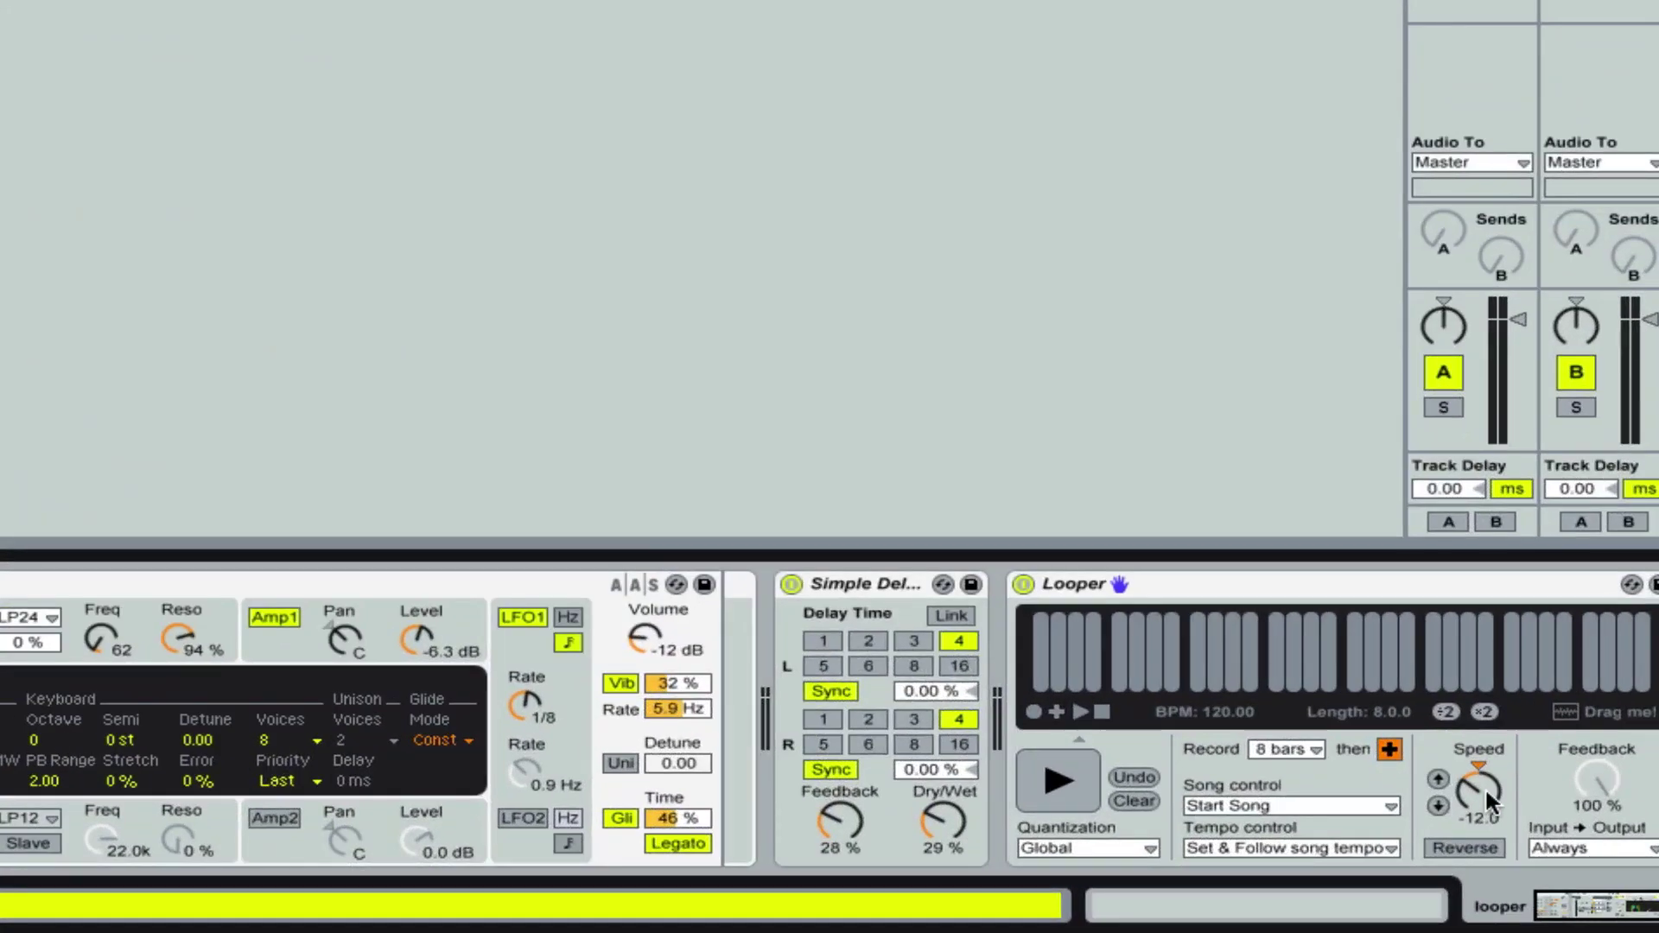
left_click_drag(1475, 783, 1476, 817)
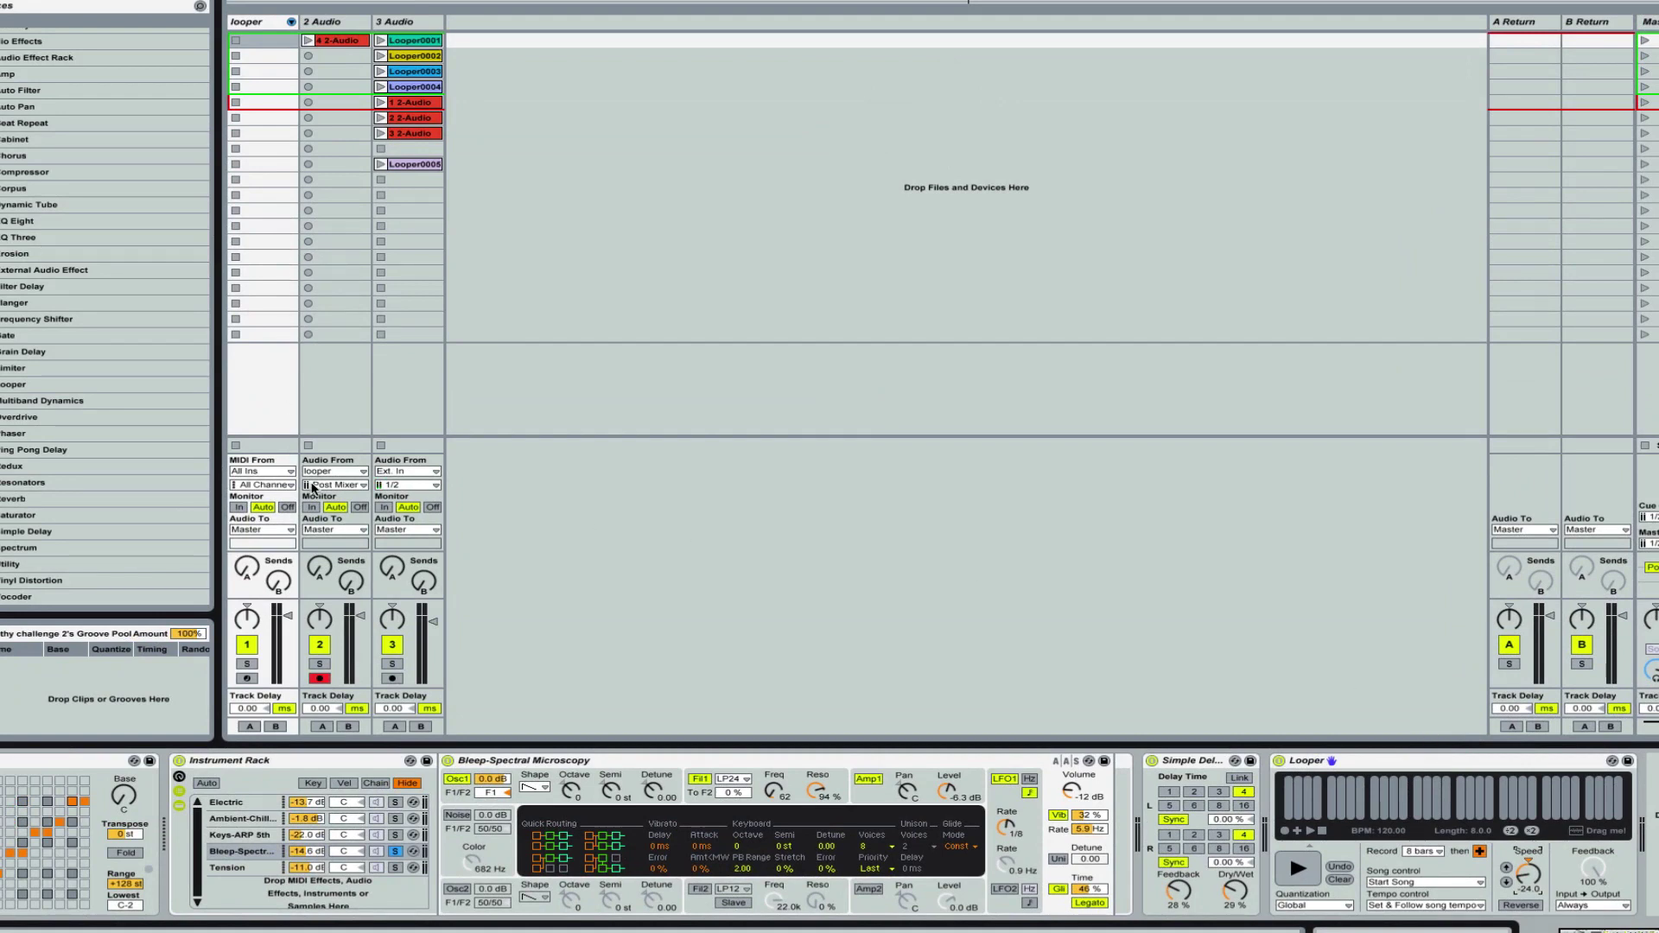
left_click(308, 56)
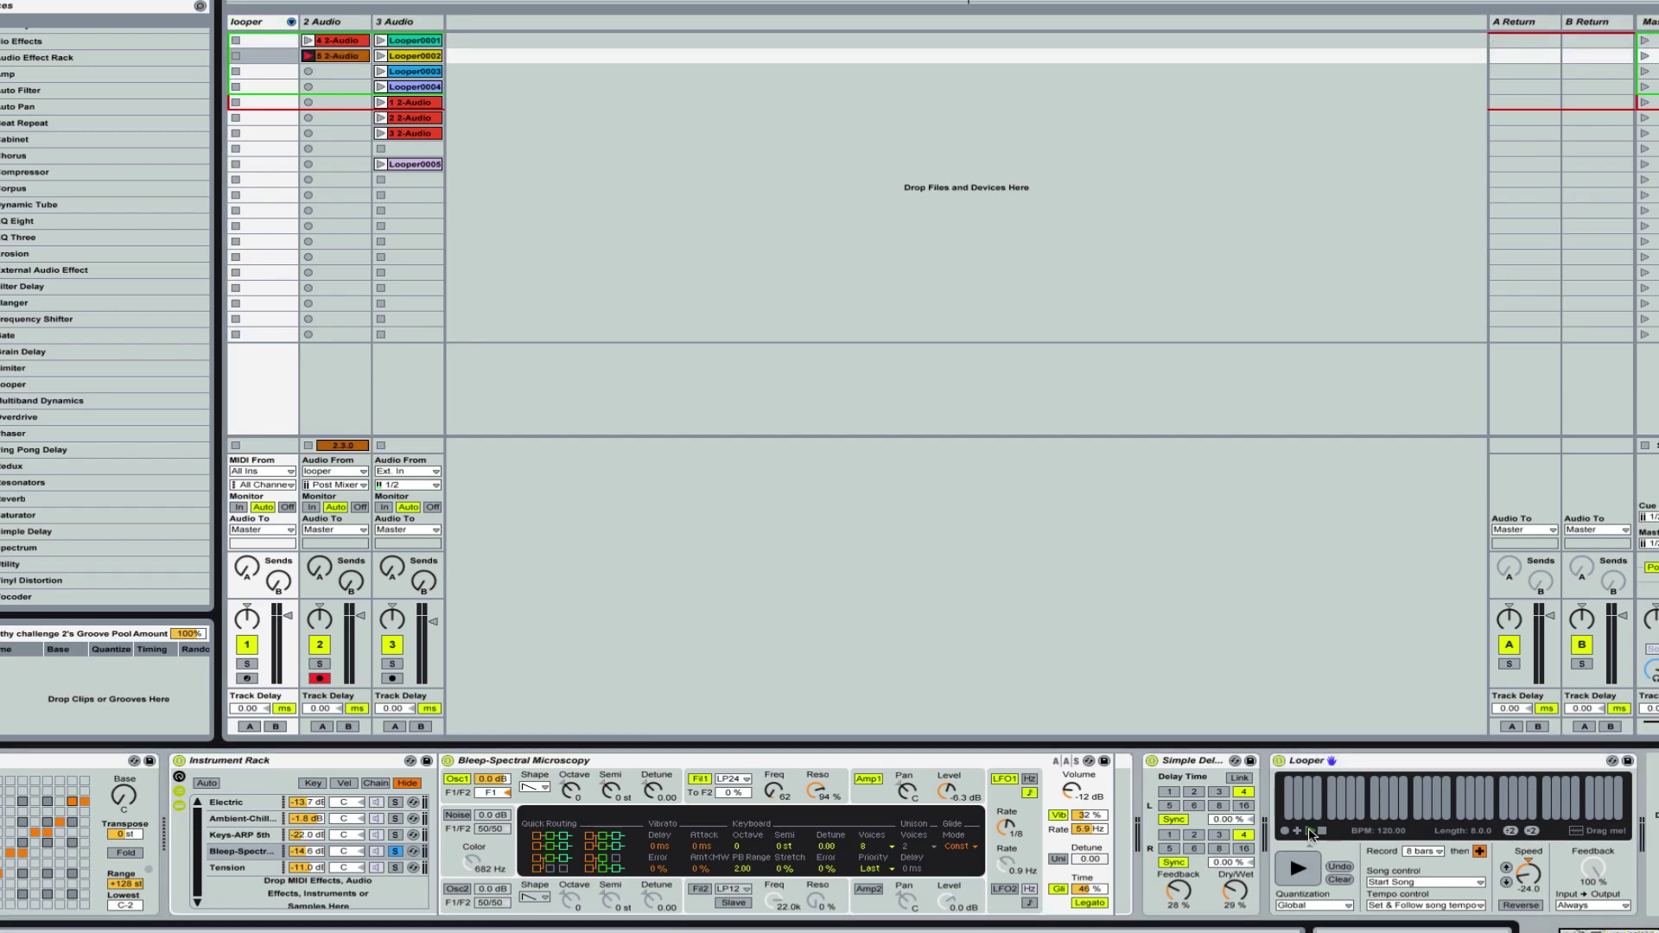
left_click(1310, 831)
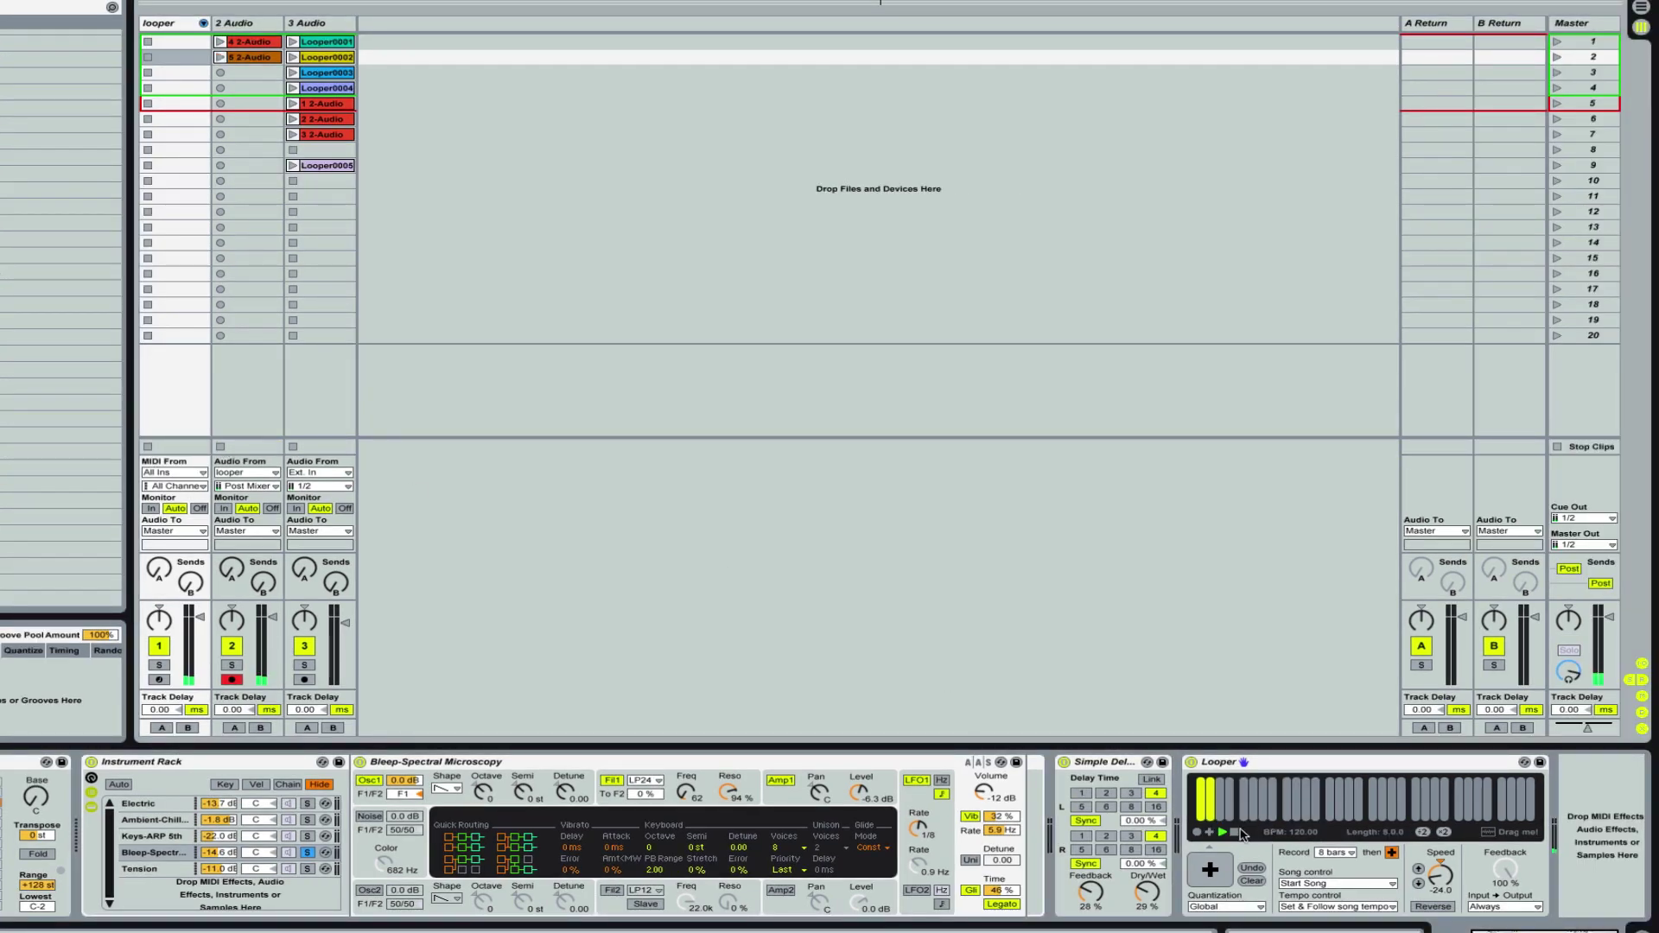
left_click(1236, 833)
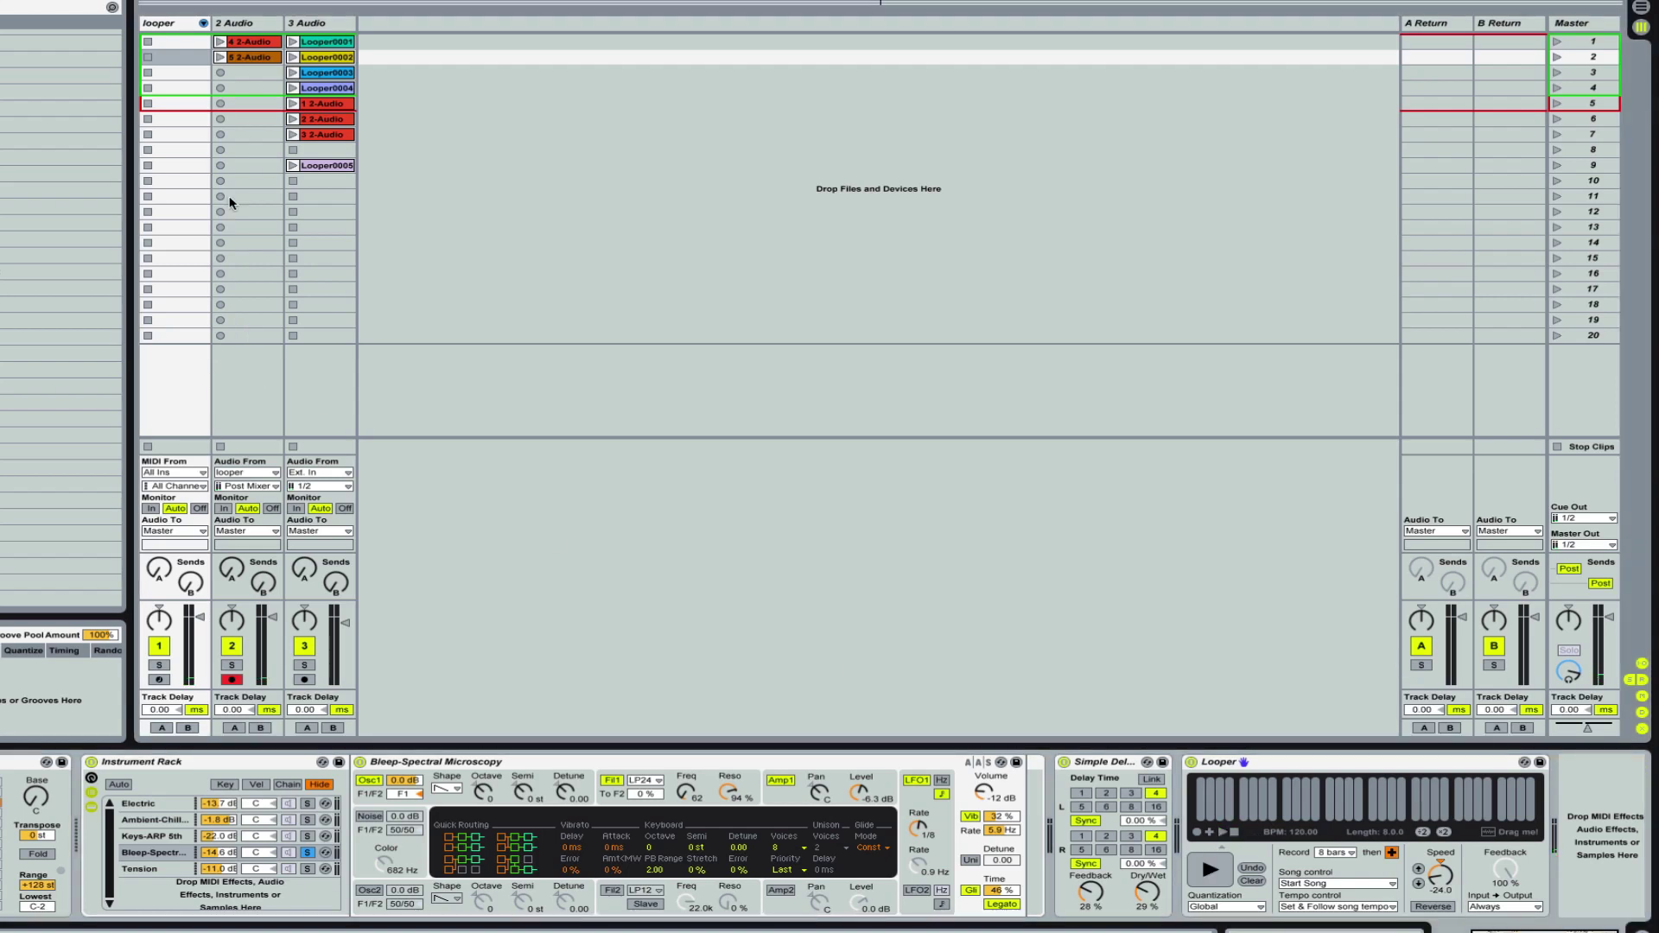
Trim the second recorded clip to start at bar 4 with a loop length of 32 bars.
left_click(247, 60)
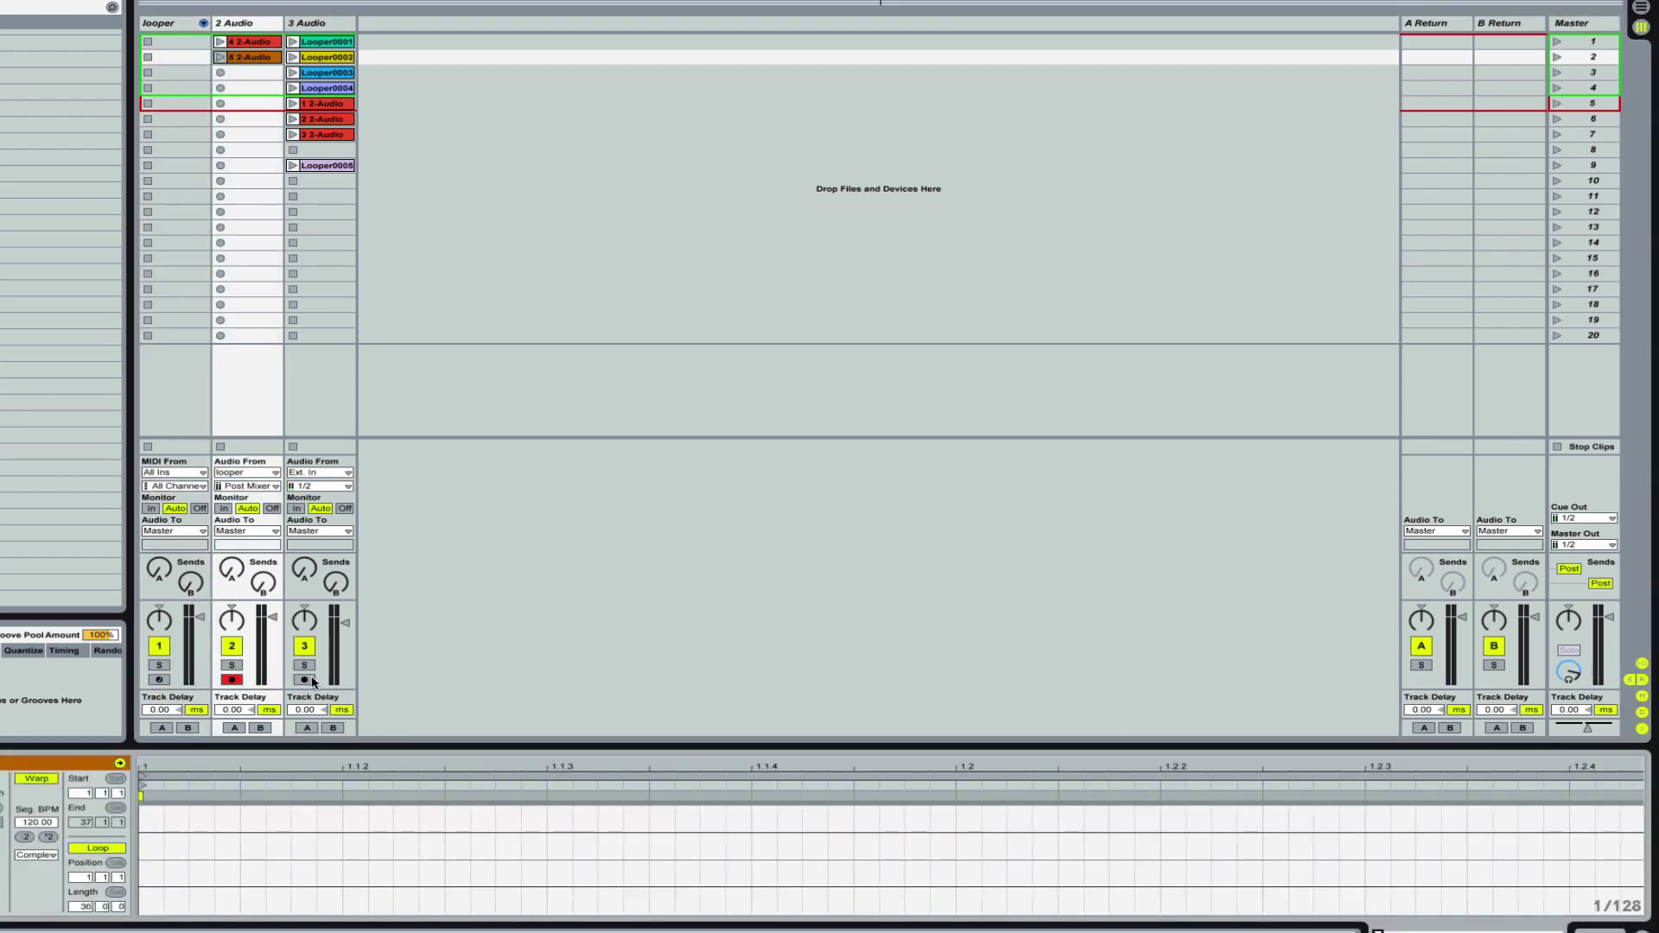
left_click_drag(314, 766, 315, 704)
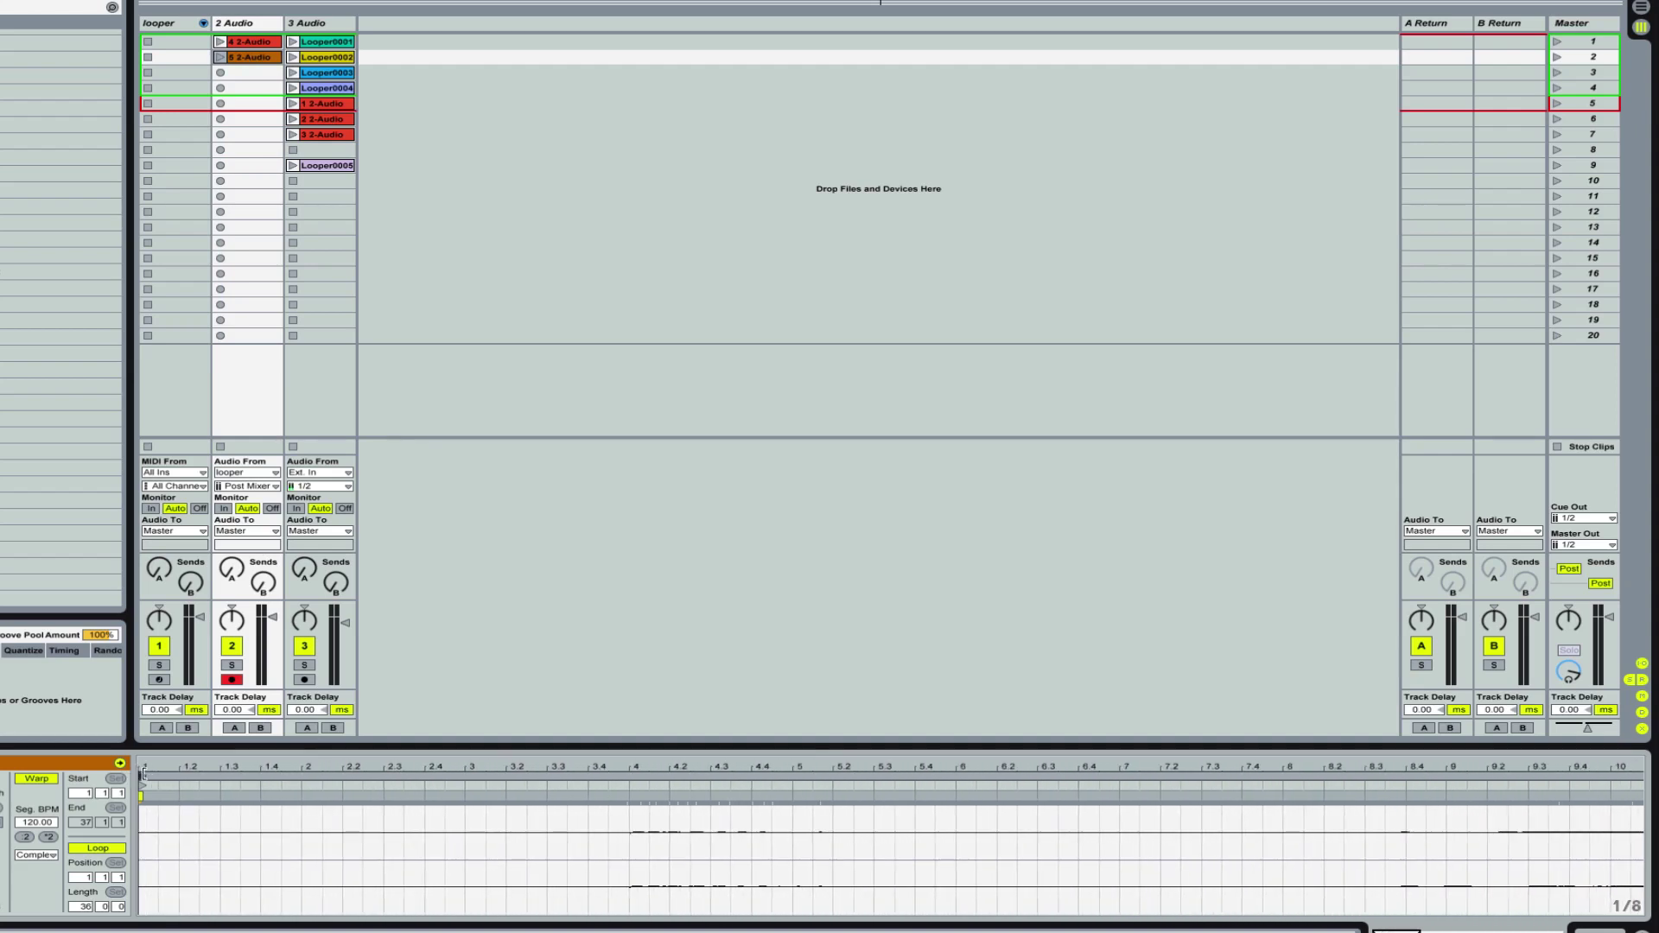
mouse_move(143, 776)
left_mouse_down()
mouse_move(631, 773)
mouse_move(608, 743)
mouse_move(259, 769)
left_mouse_up()
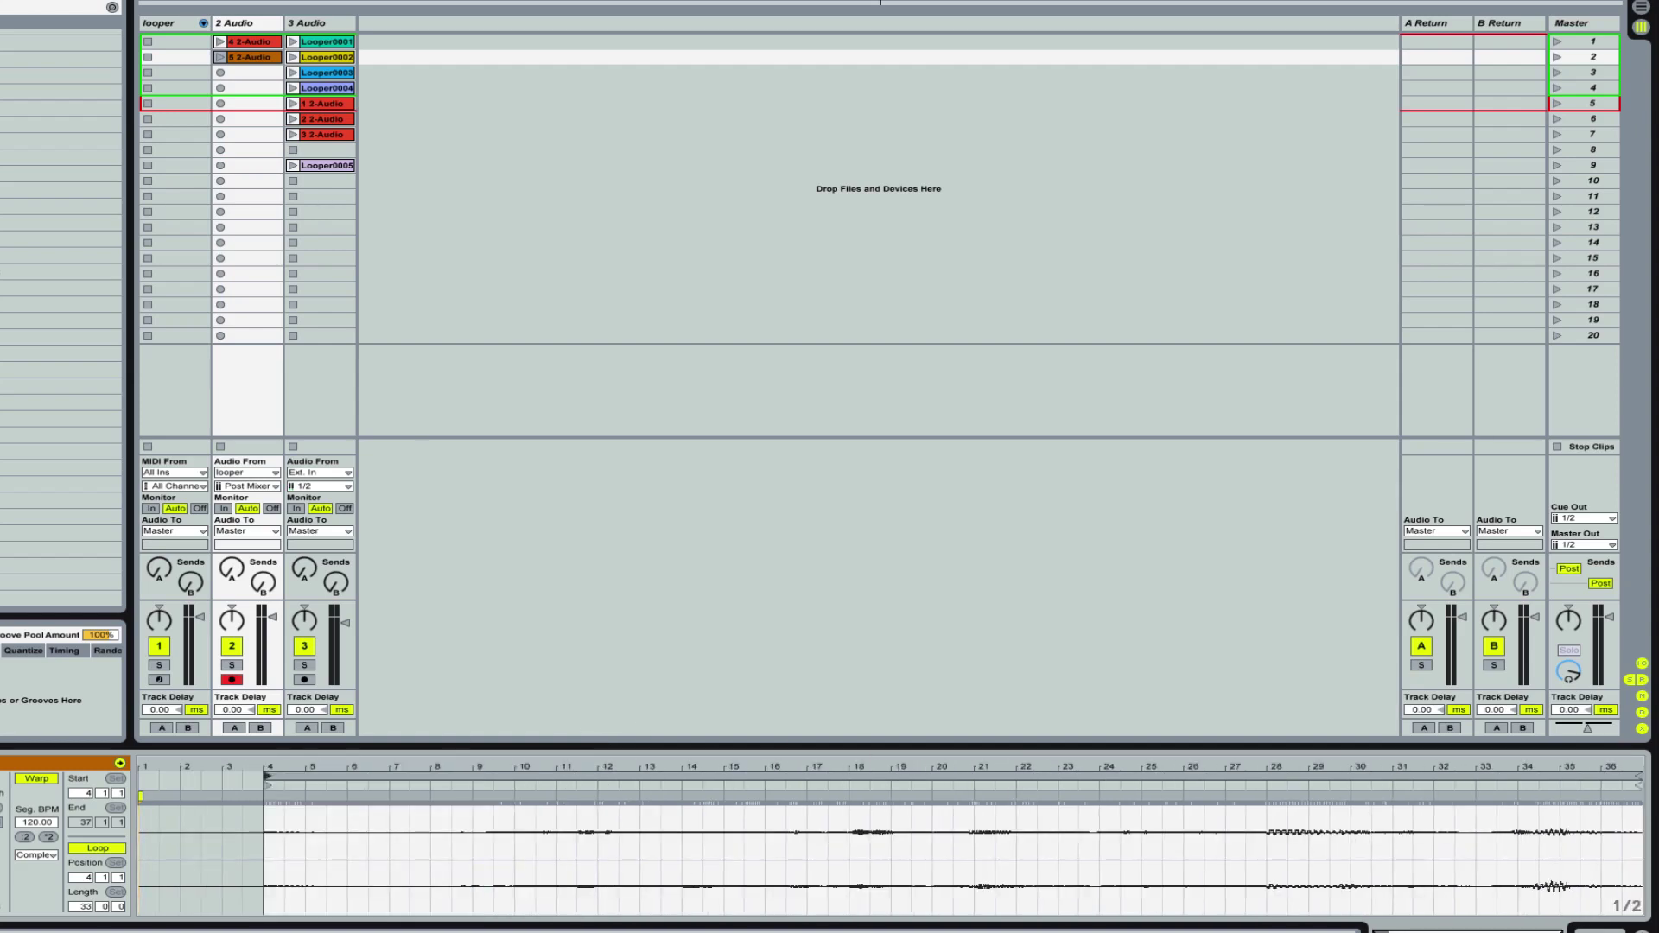
left_click(84, 907)
key("Return")
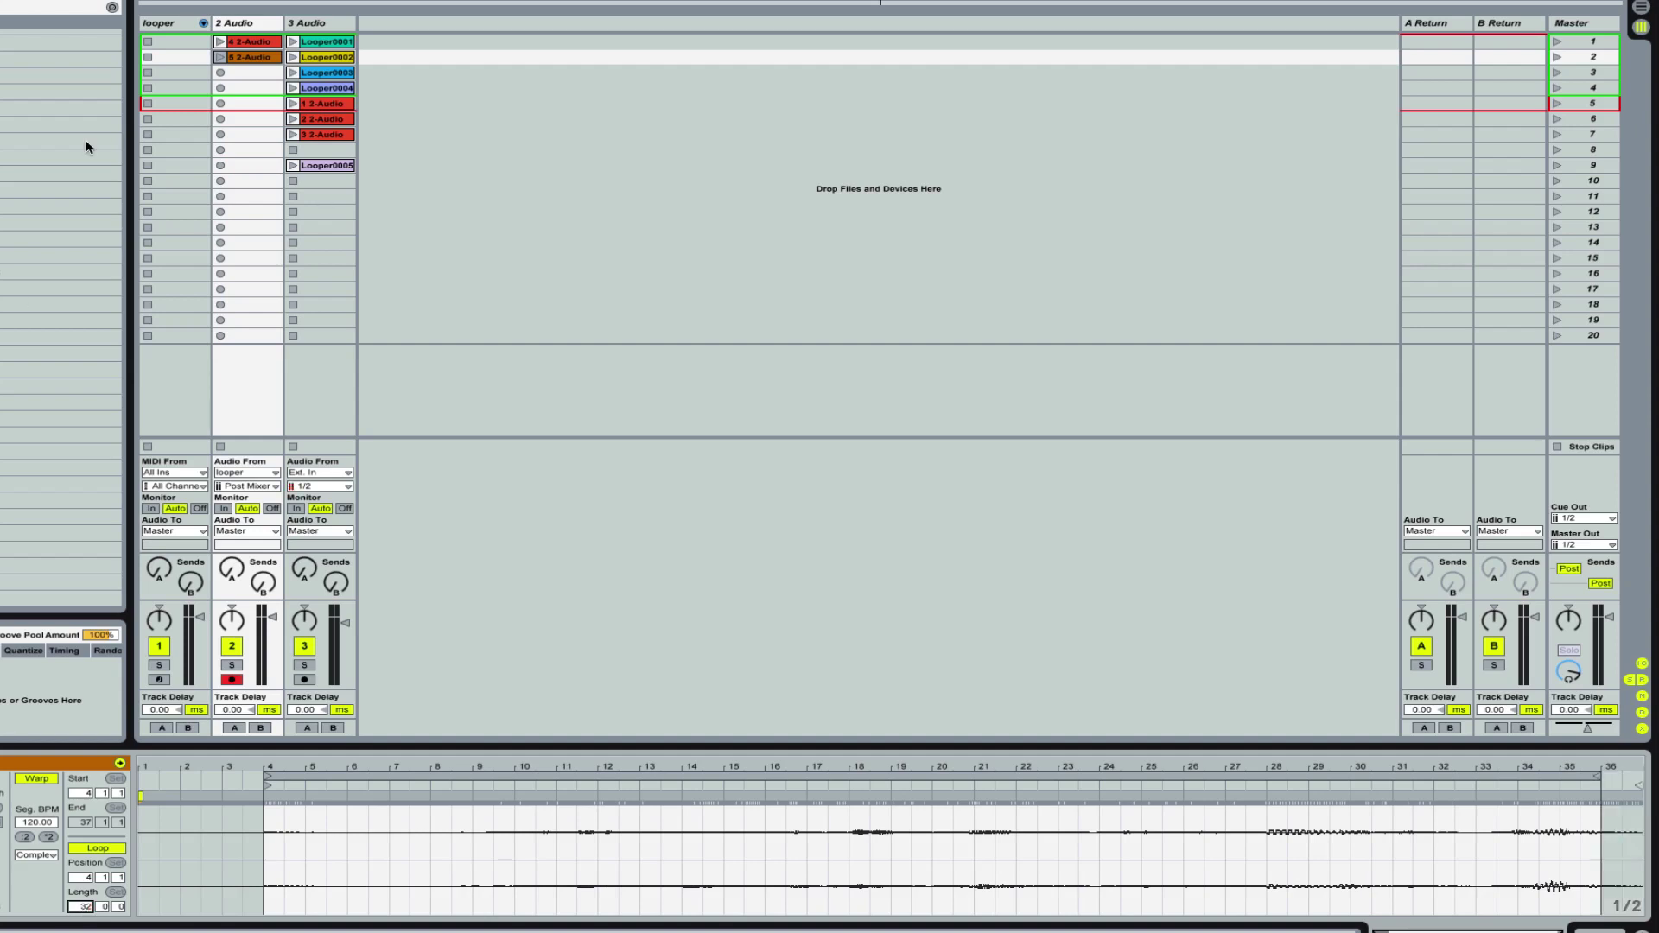
Audition the Looper's loop at a speed of -36.0, and stop it.
left_click(171, 23)
left_click(172, 25)
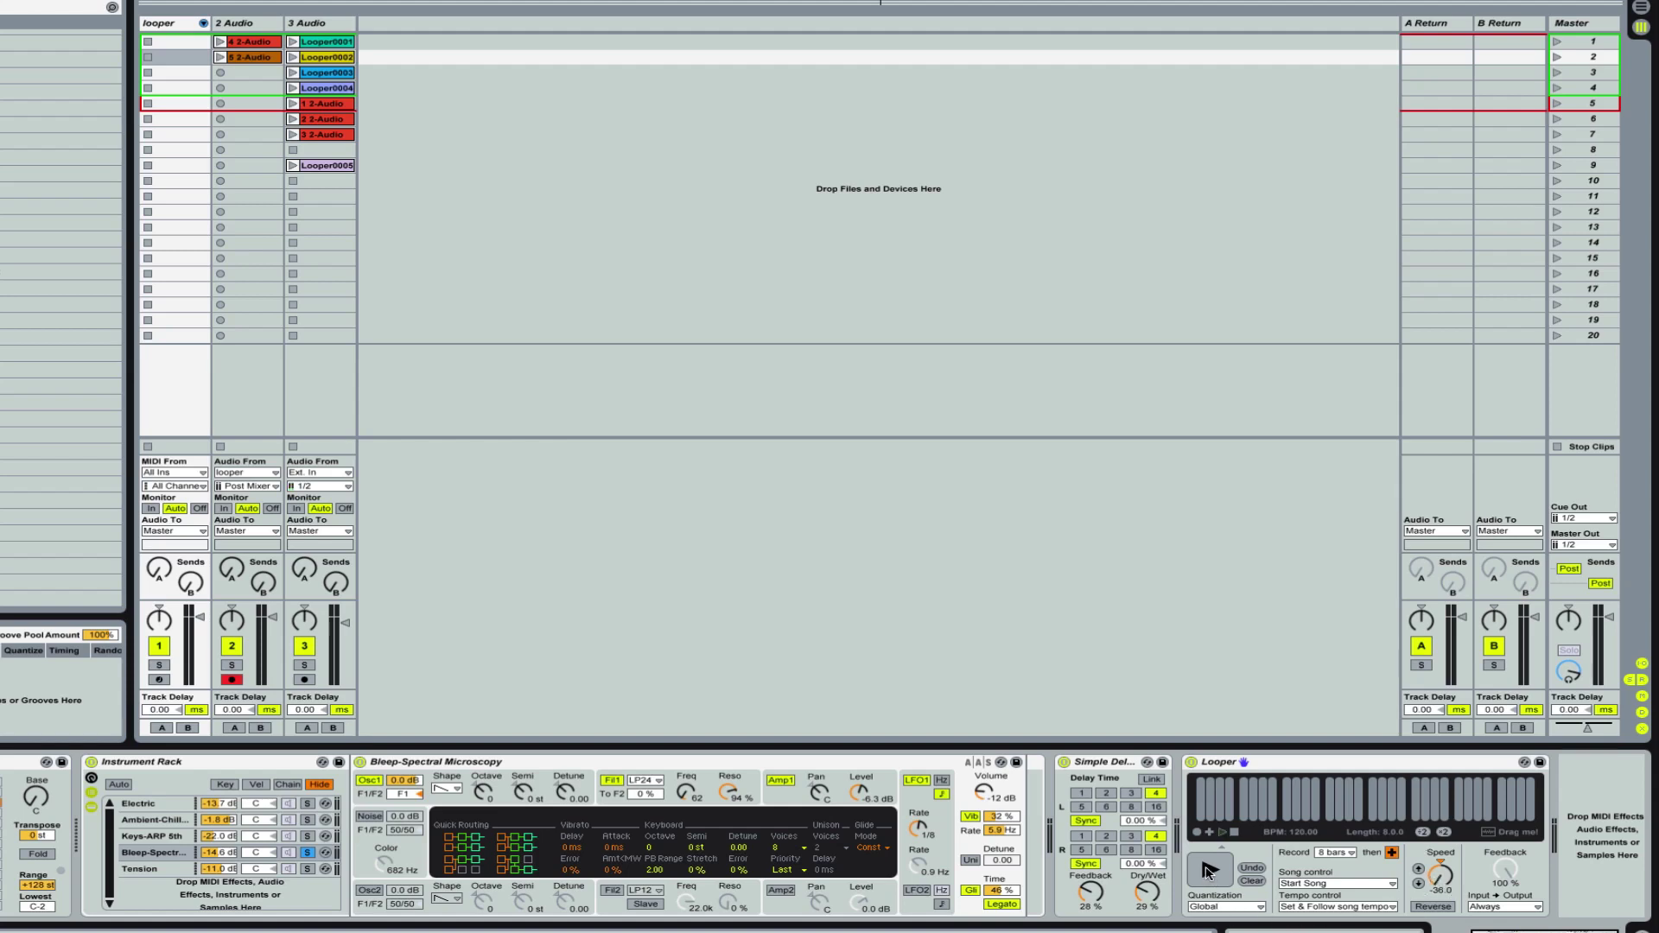
left_click(1207, 870)
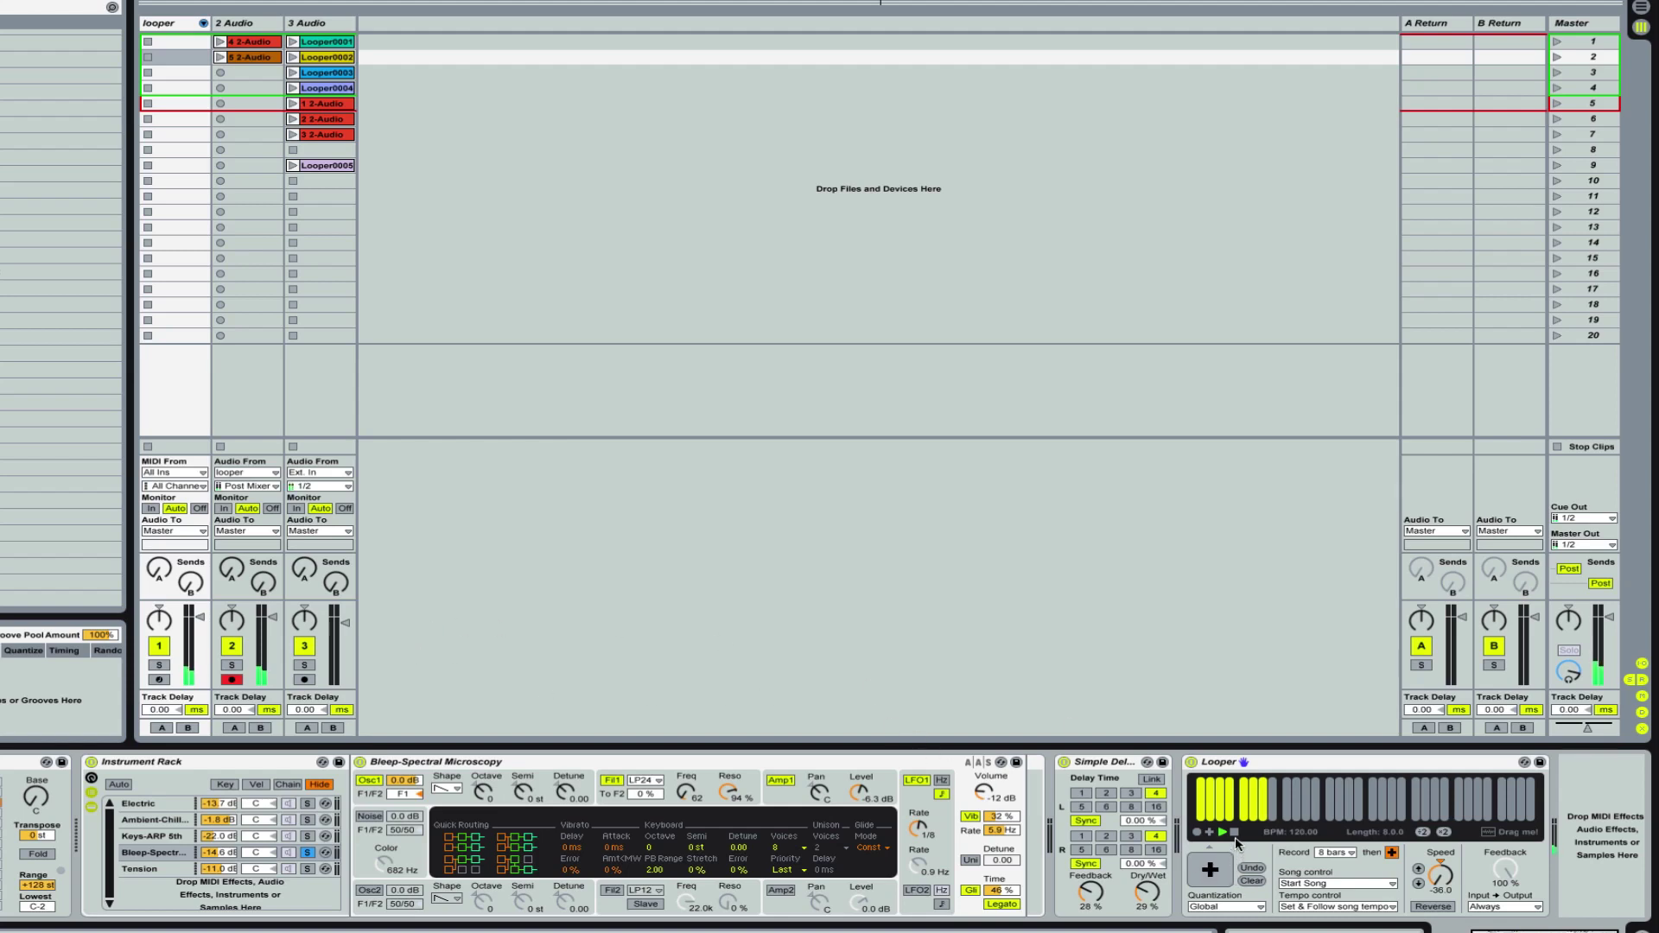
left_click(1235, 833)
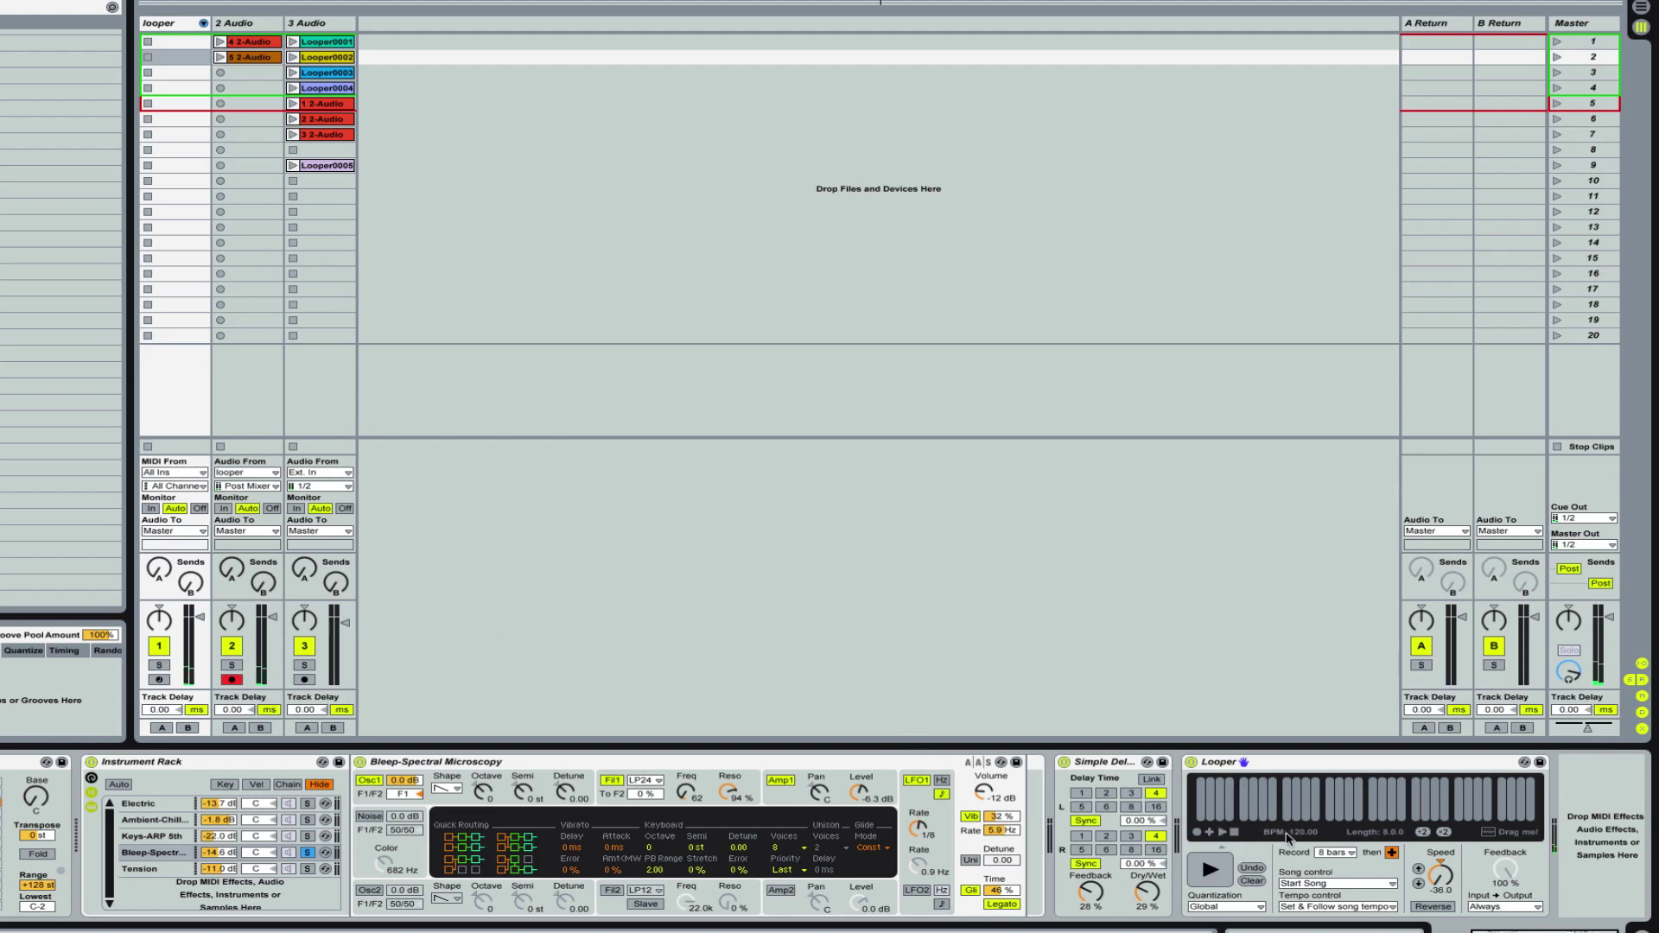
Record the Looper playing at a speed of 36.0 into the third clip slot of the 2 Audio track.
left_click_drag(1439, 874, 1440, 777)
left_click(1221, 831)
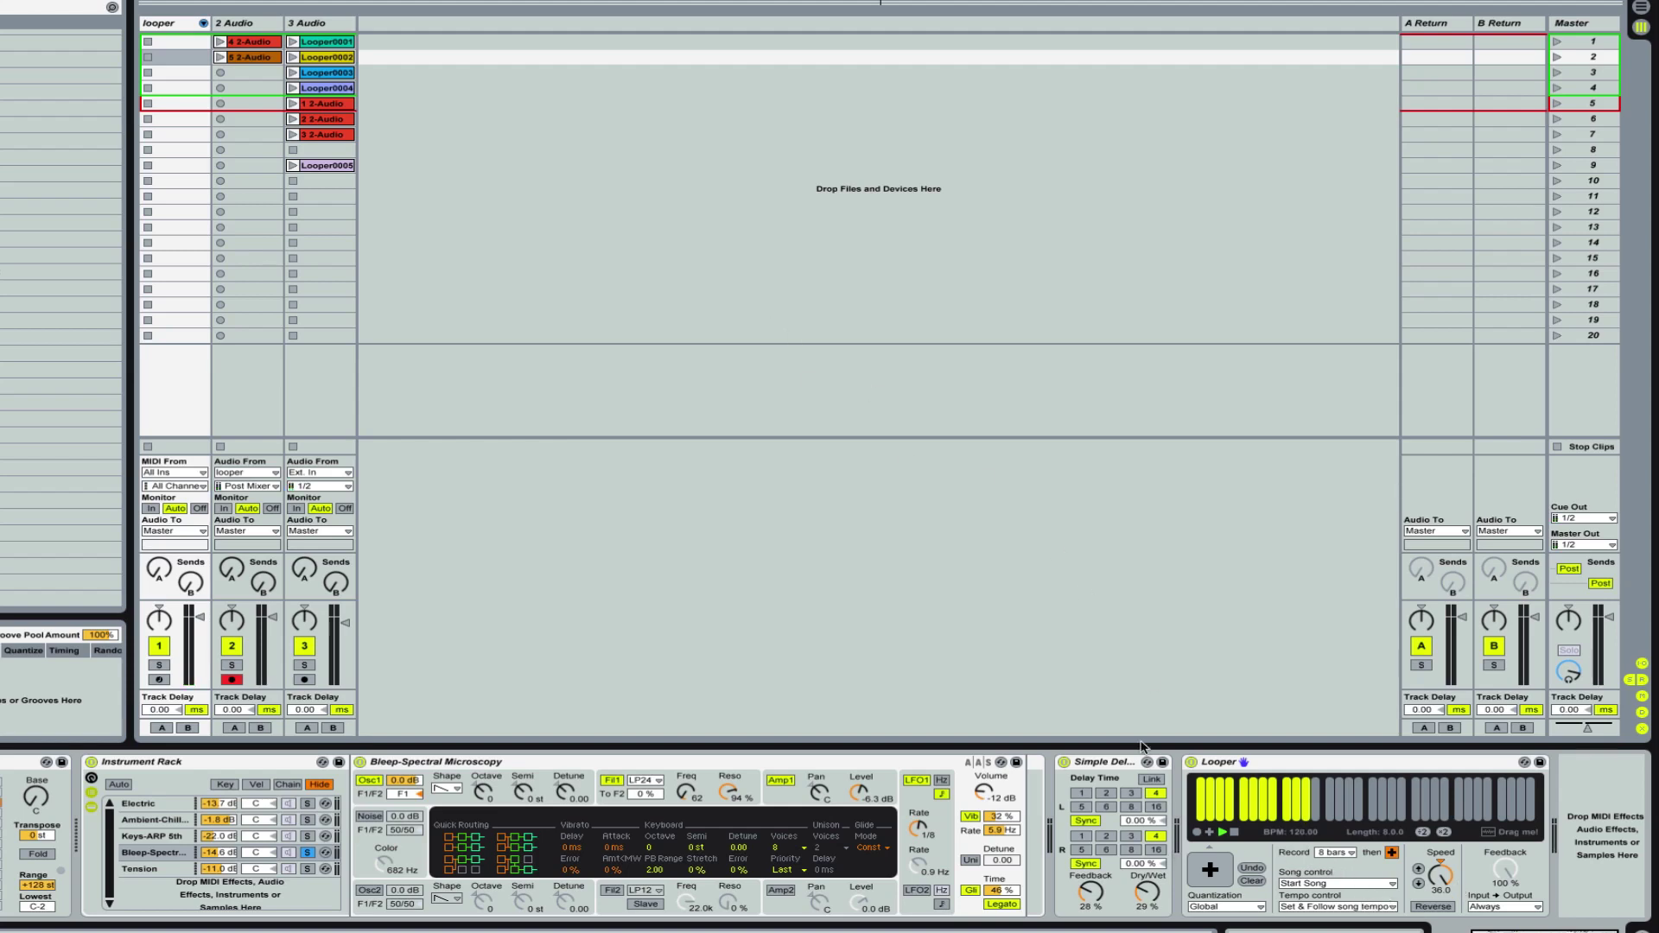
left_click(245, 76)
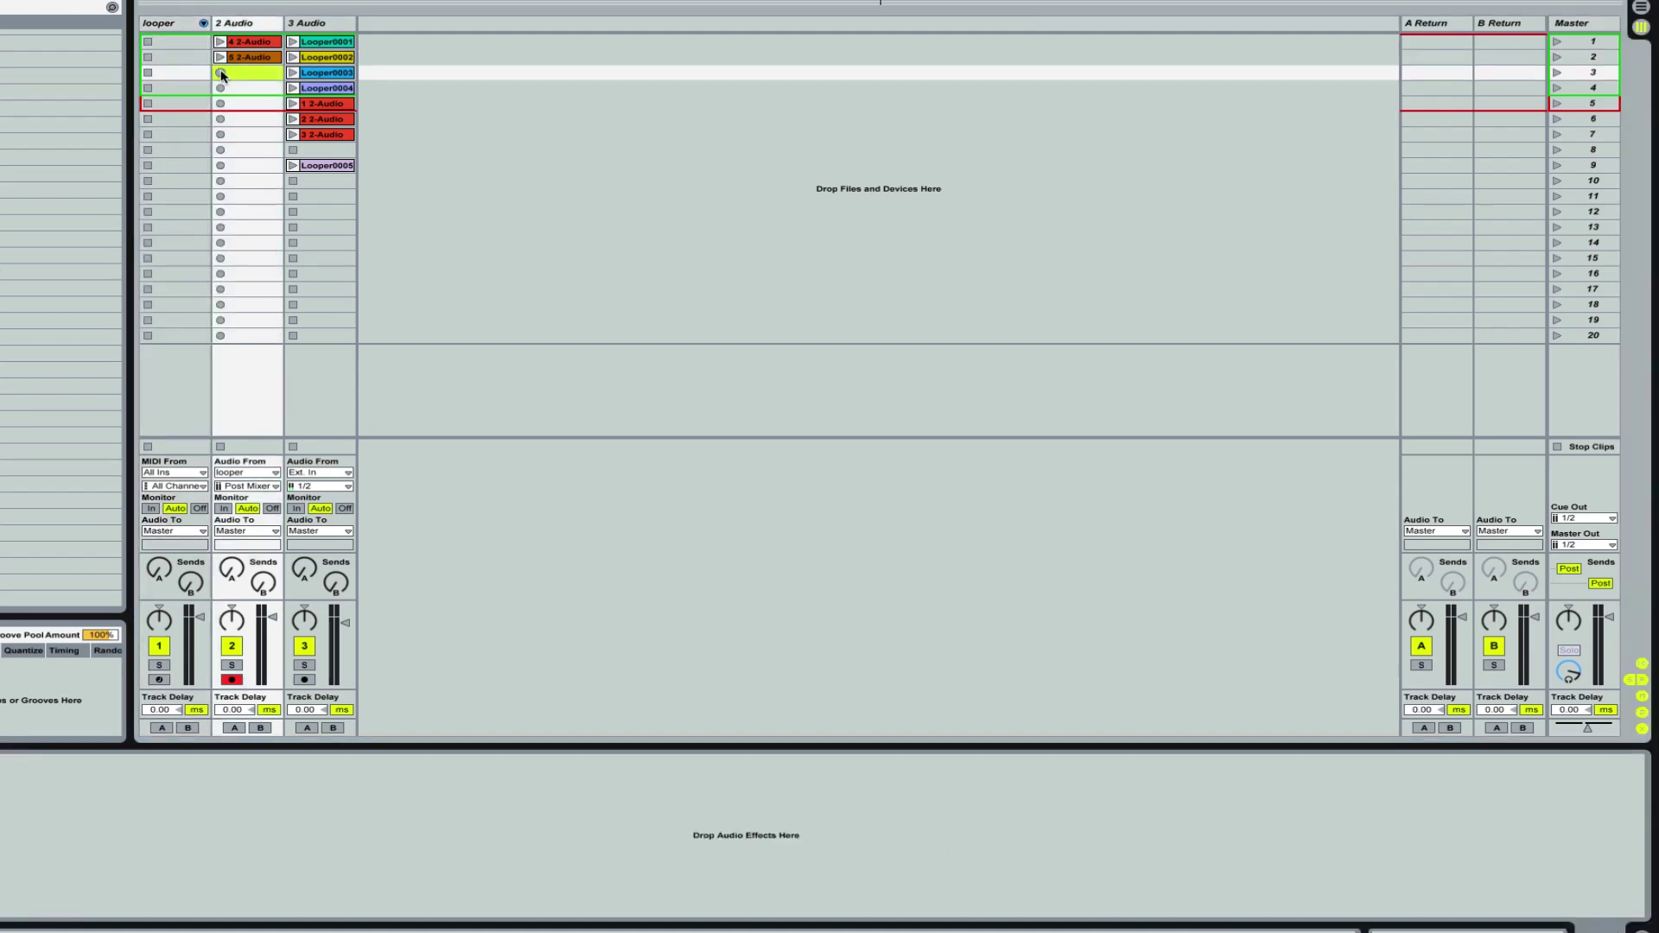
left_click(174, 24)
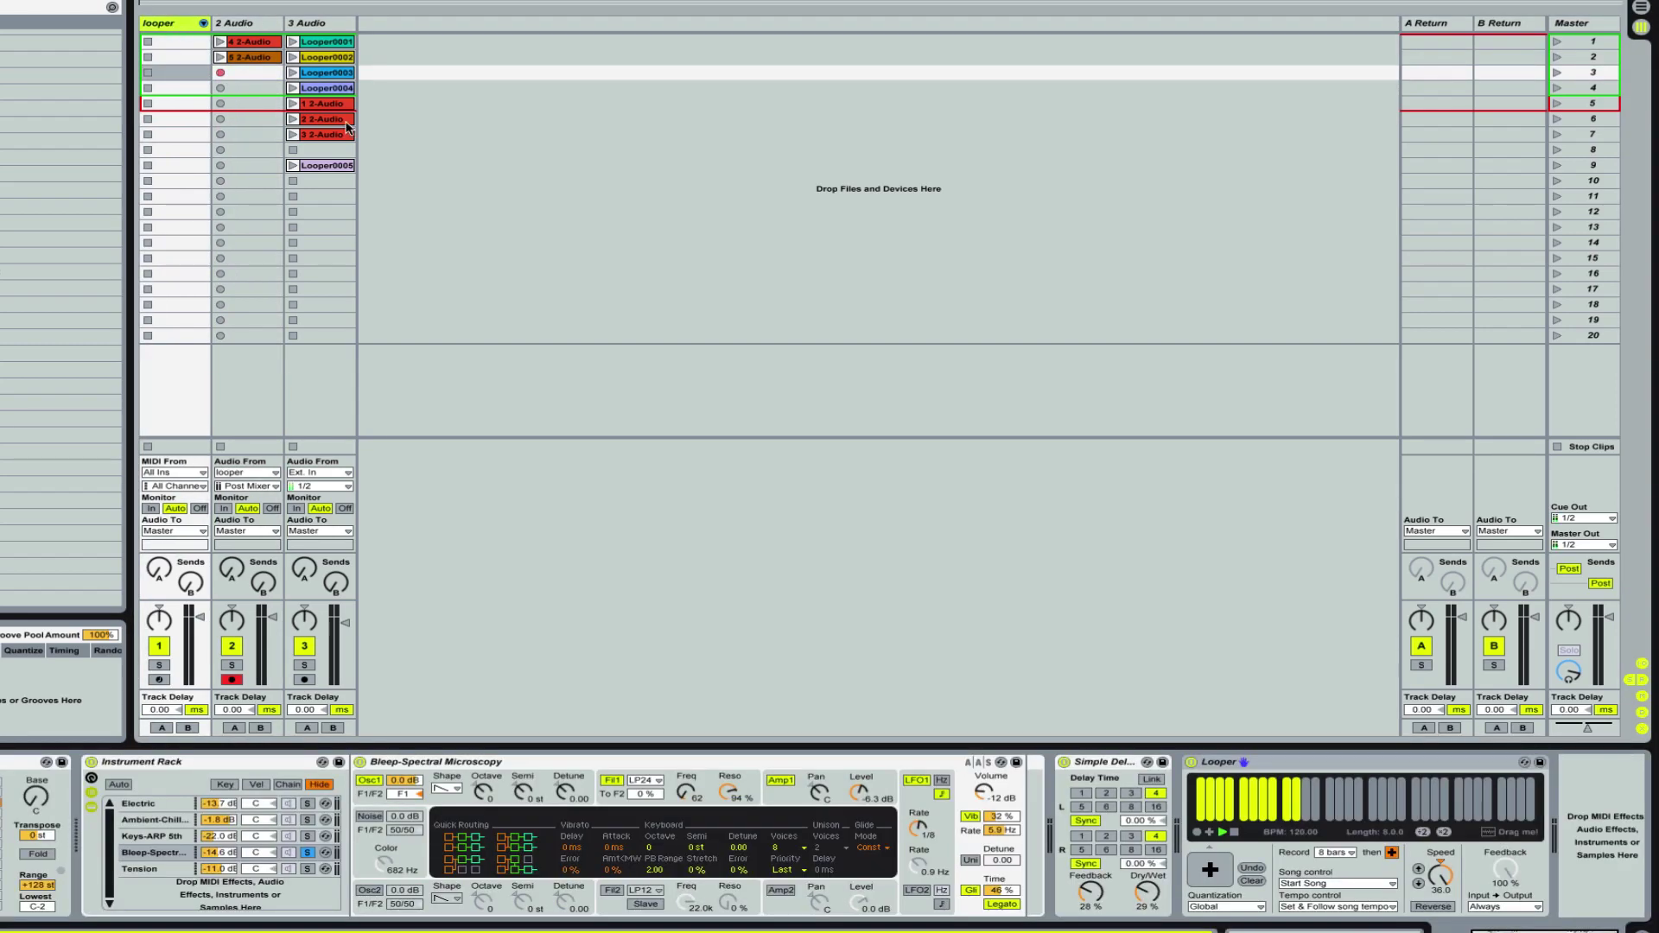
left_click(1221, 832)
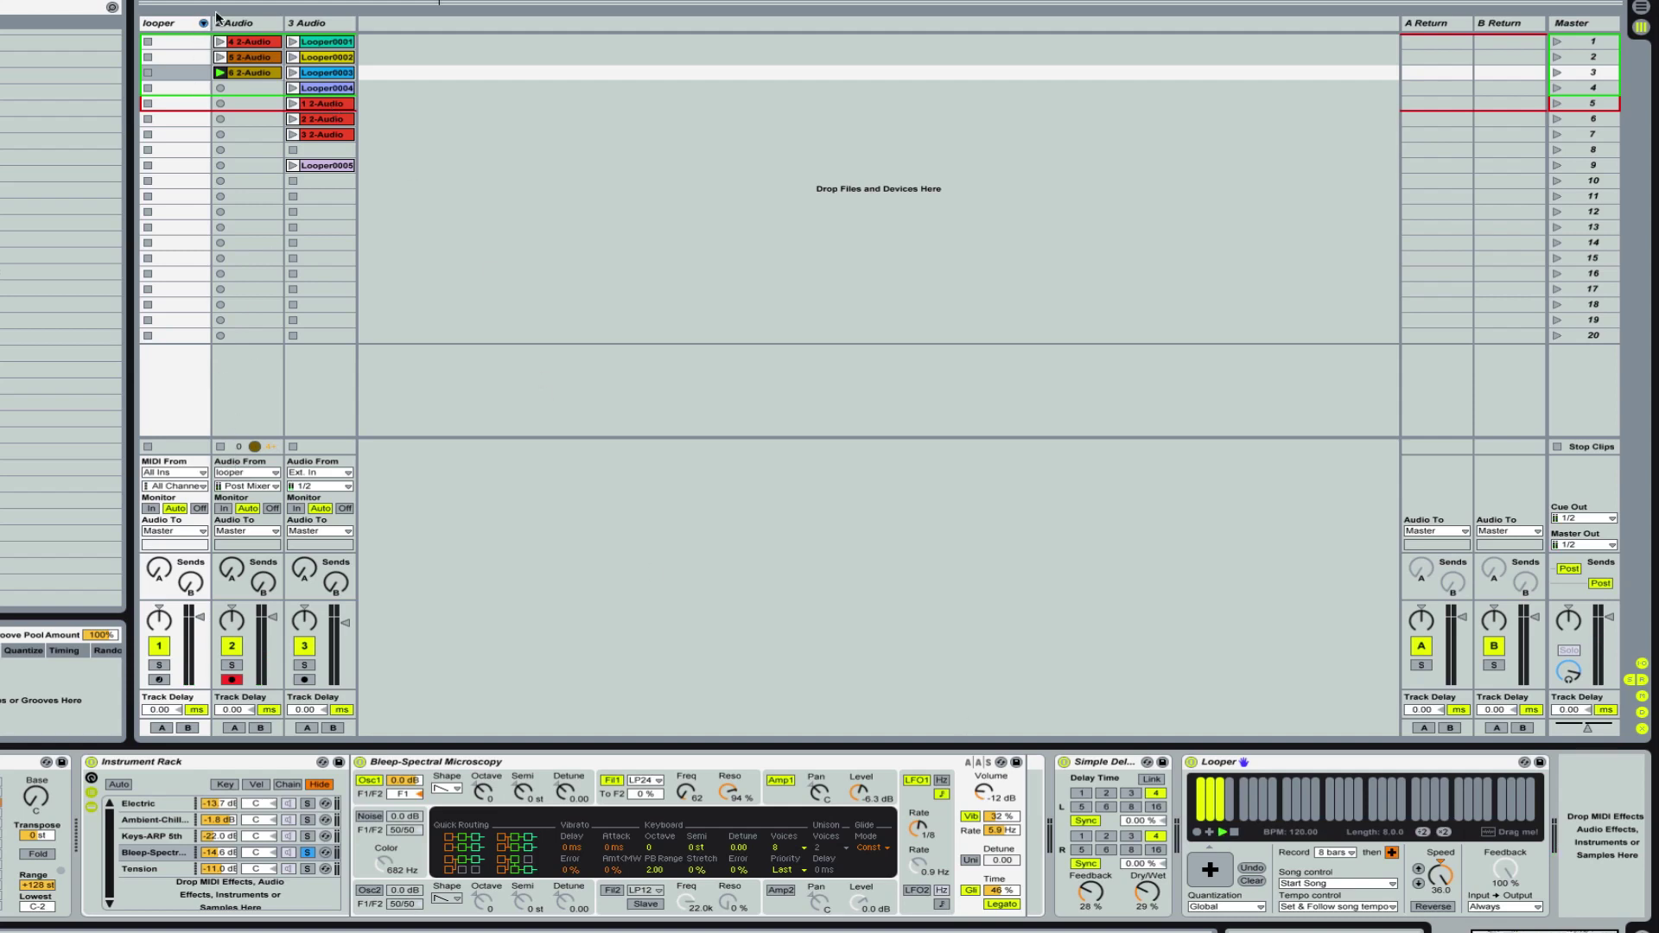
Trim the third recorded clip to start at bar 5 with a loop length of 1 bar, and mute the looper track.
left_click(246, 73)
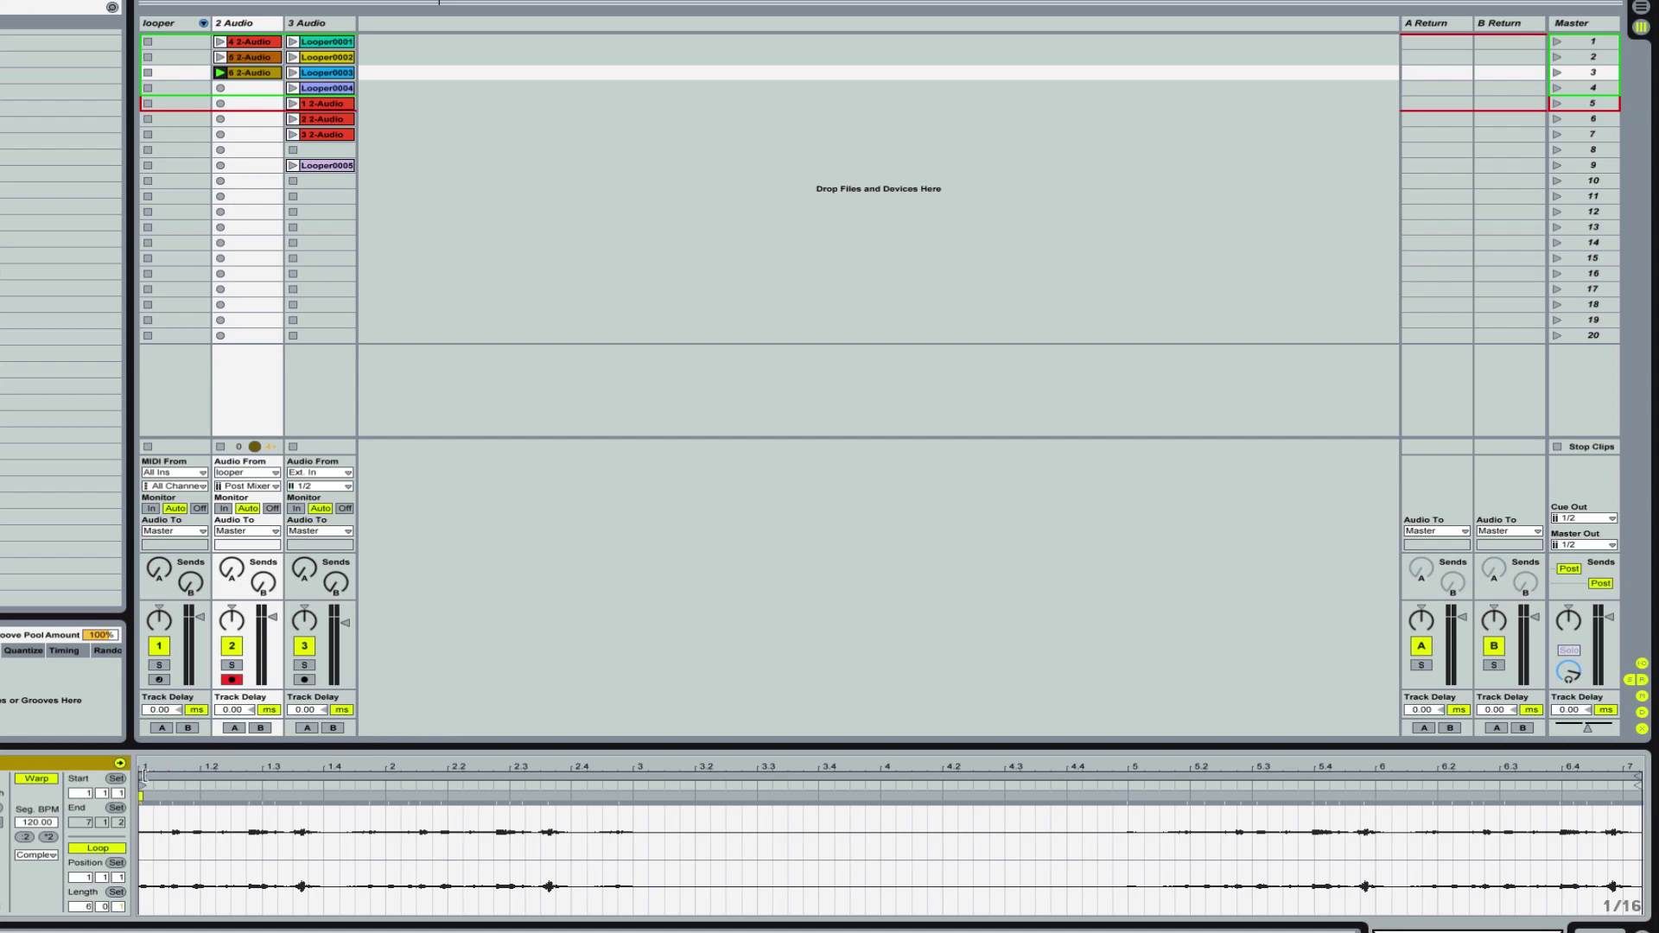
mouse_move(143, 774)
left_mouse_down()
mouse_move(687, 843)
mouse_move(1128, 867)
left_mouse_up()
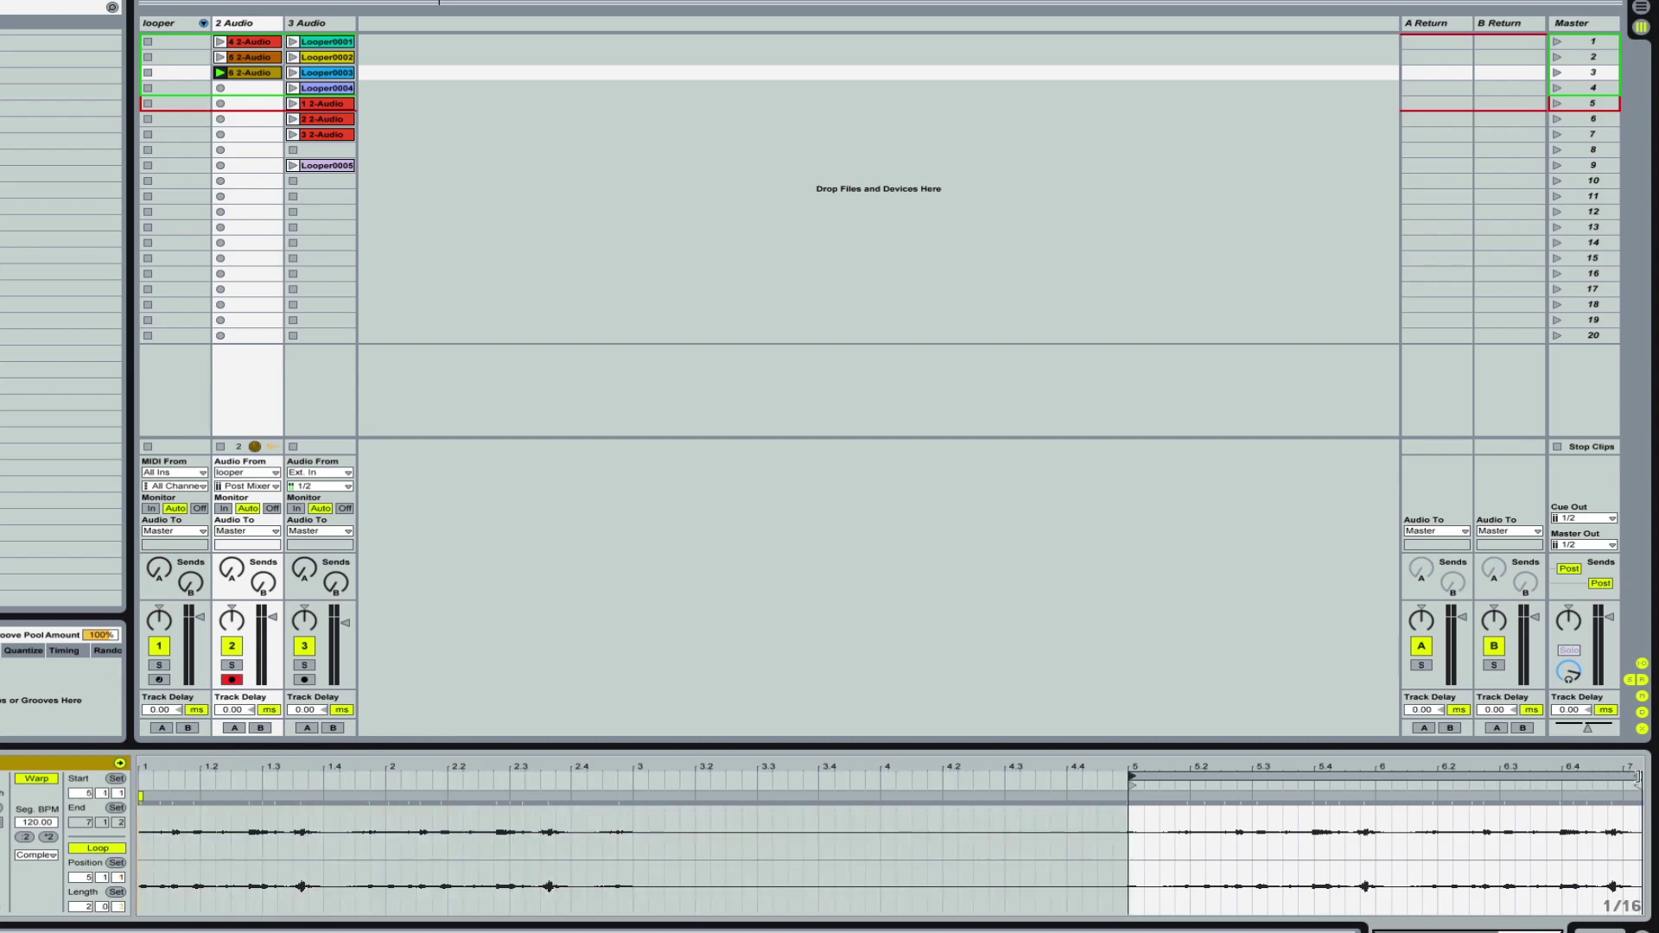
left_click_drag(1637, 775, 1372, 777)
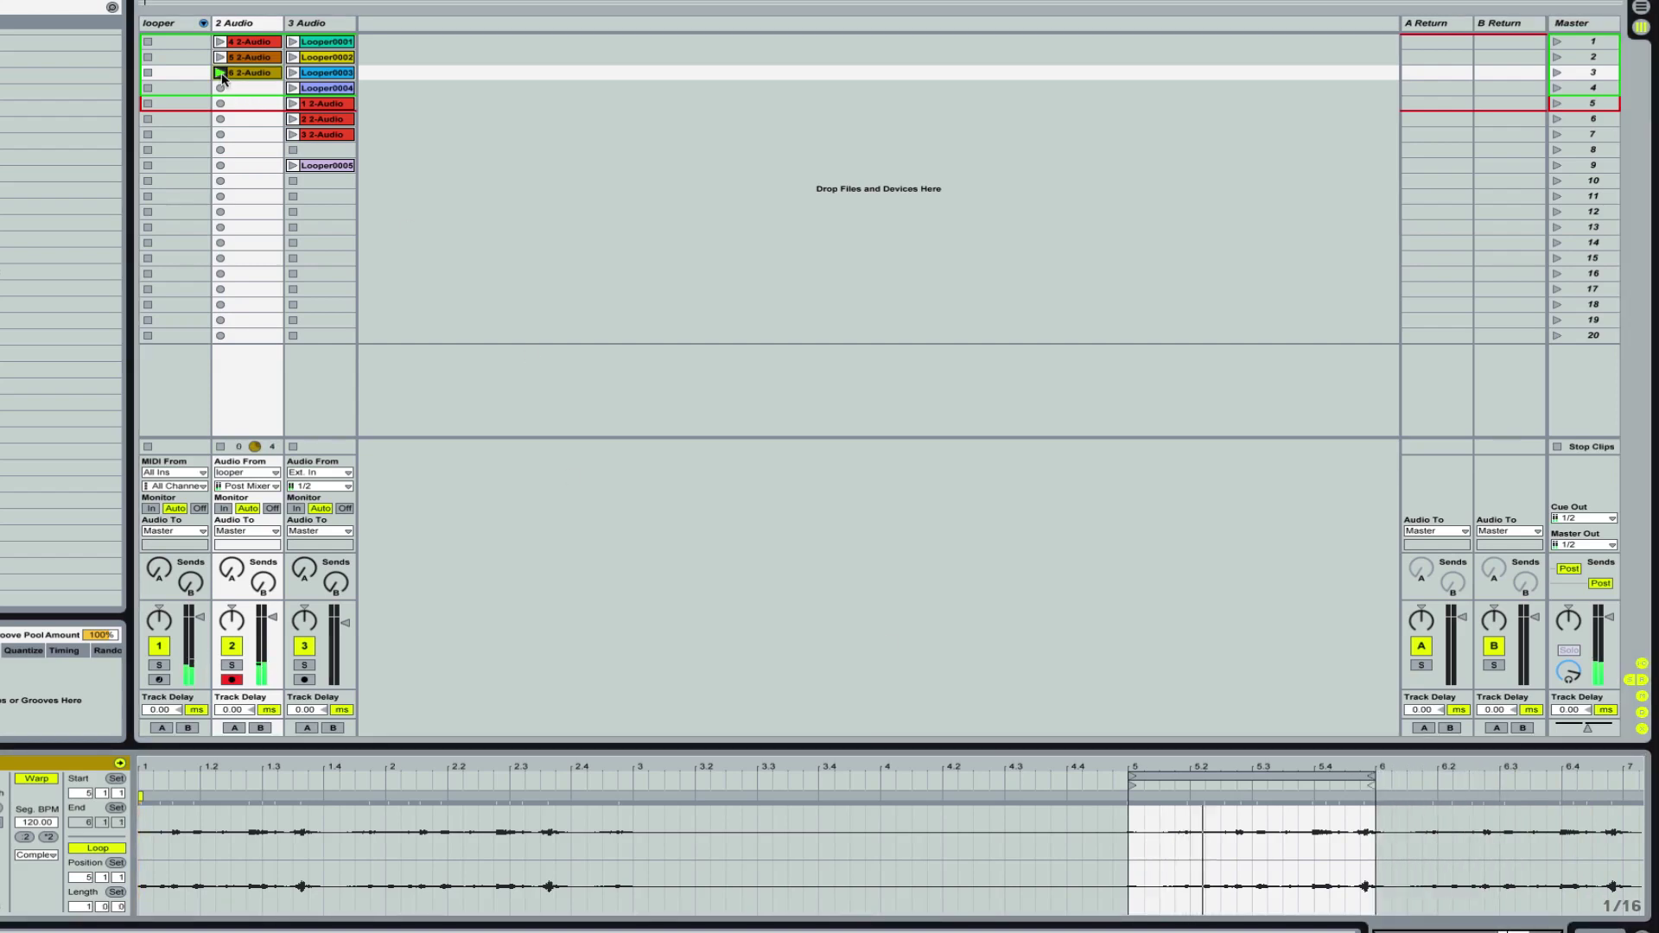
left_click(159, 645)
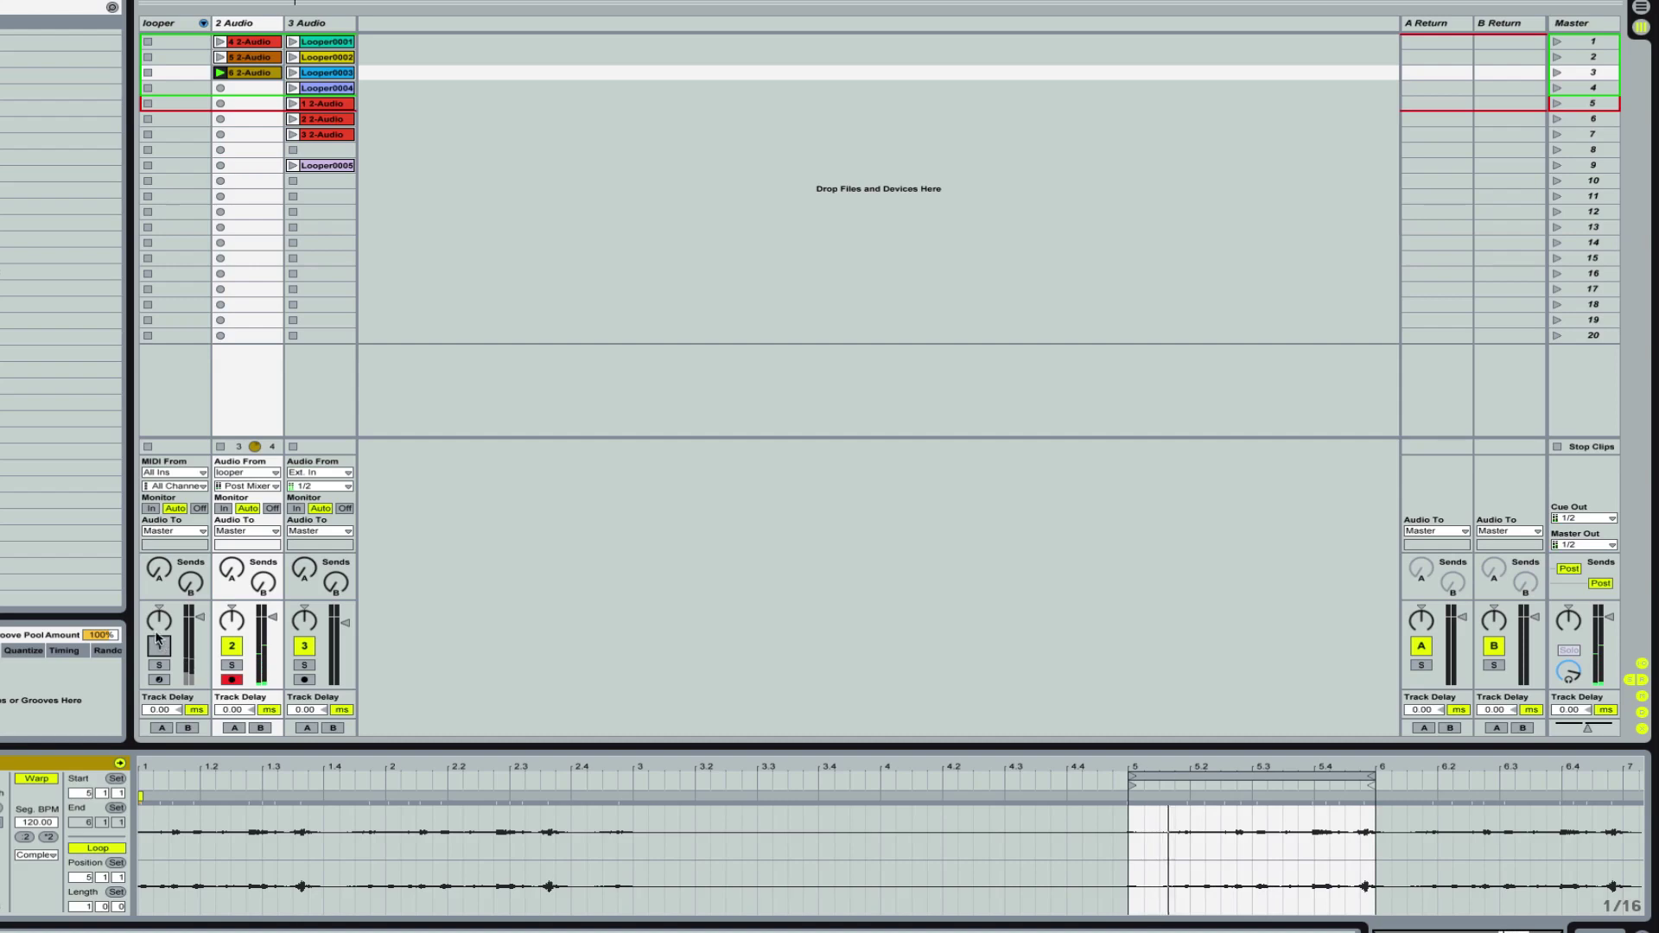
Record the unmuted Looper playing at a speed of 24.0 into the fourth clip slot of the 2 Audio track.
left_click(159, 25)
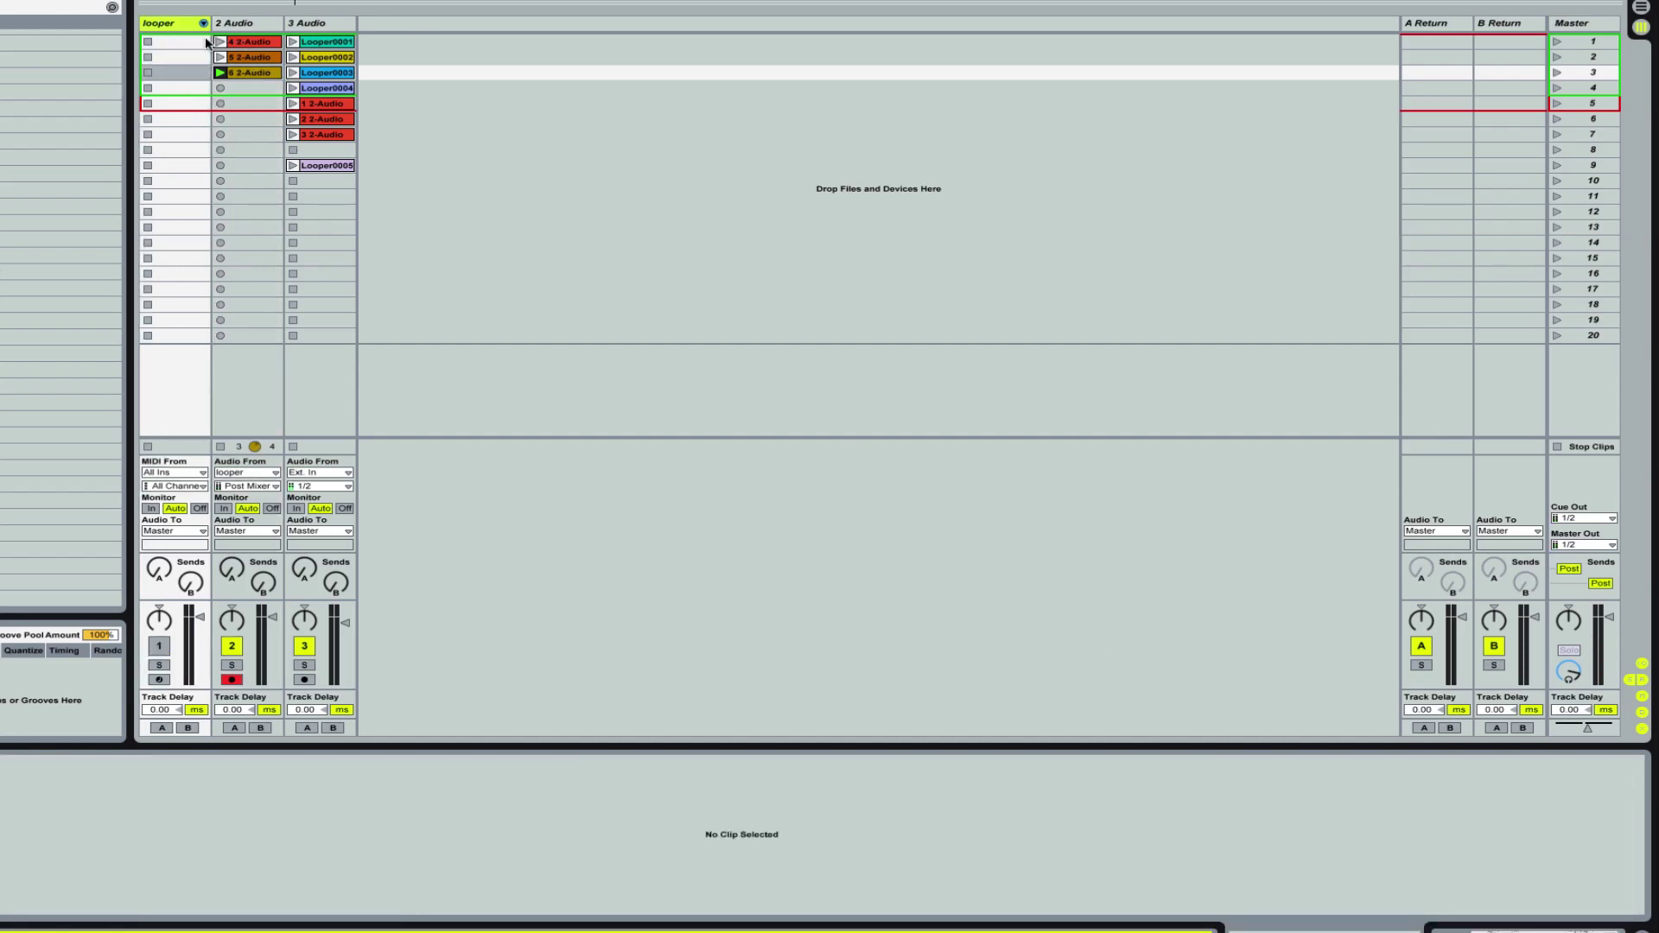
double_click(173, 24)
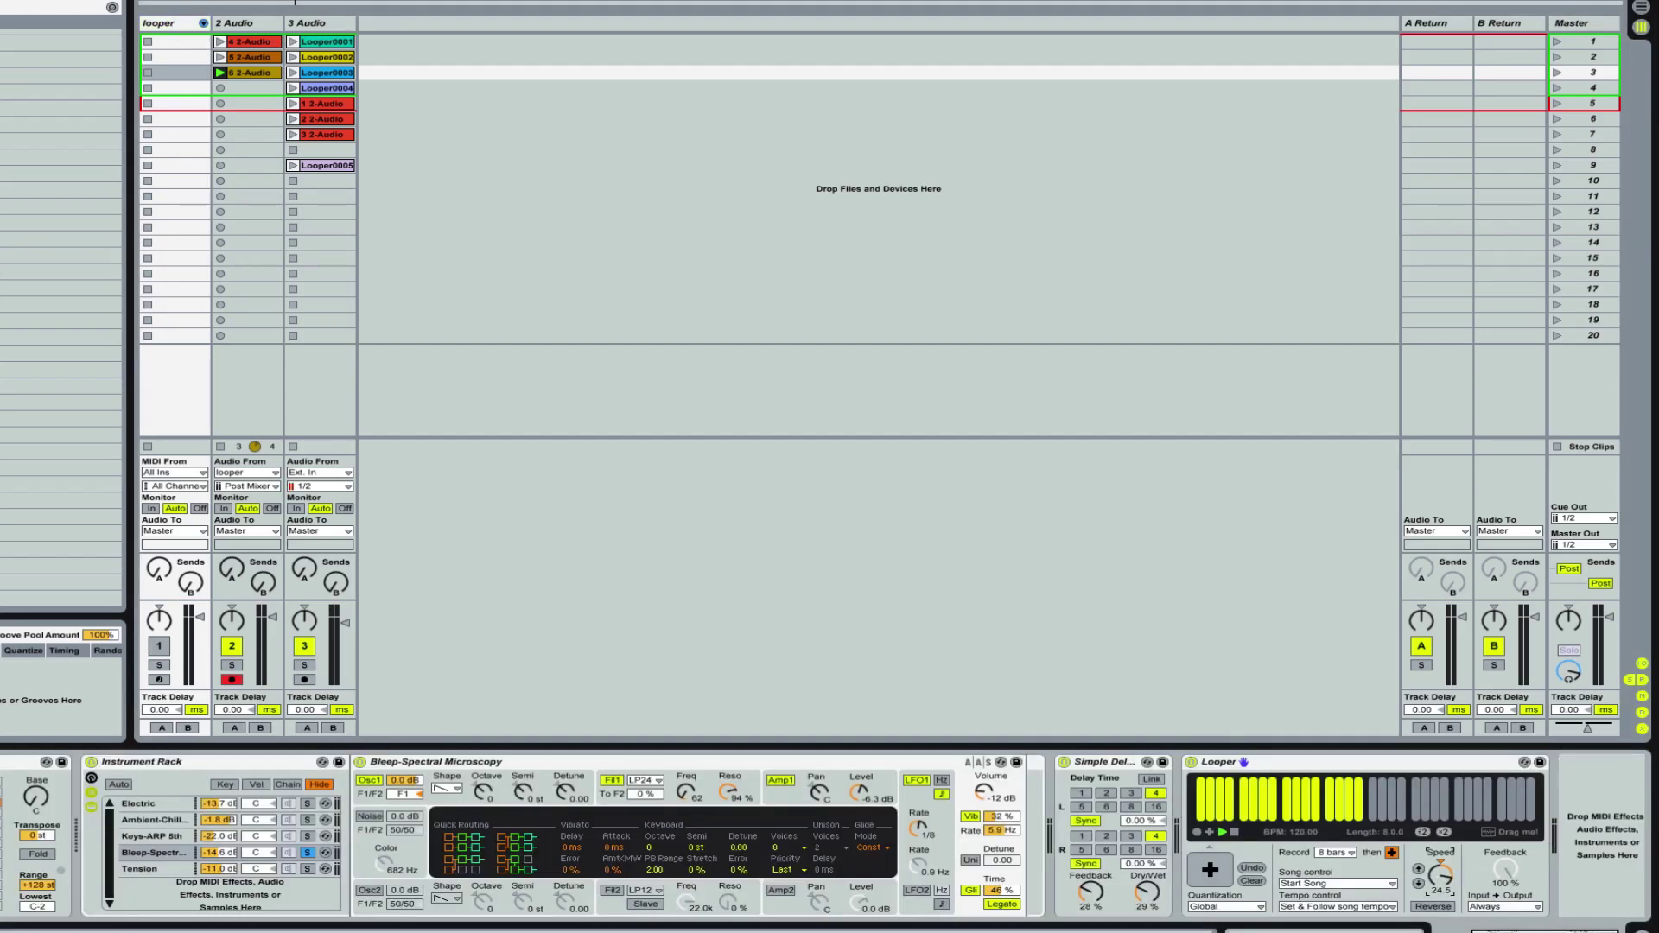
left_click(1359, 763)
left_click(219, 88)
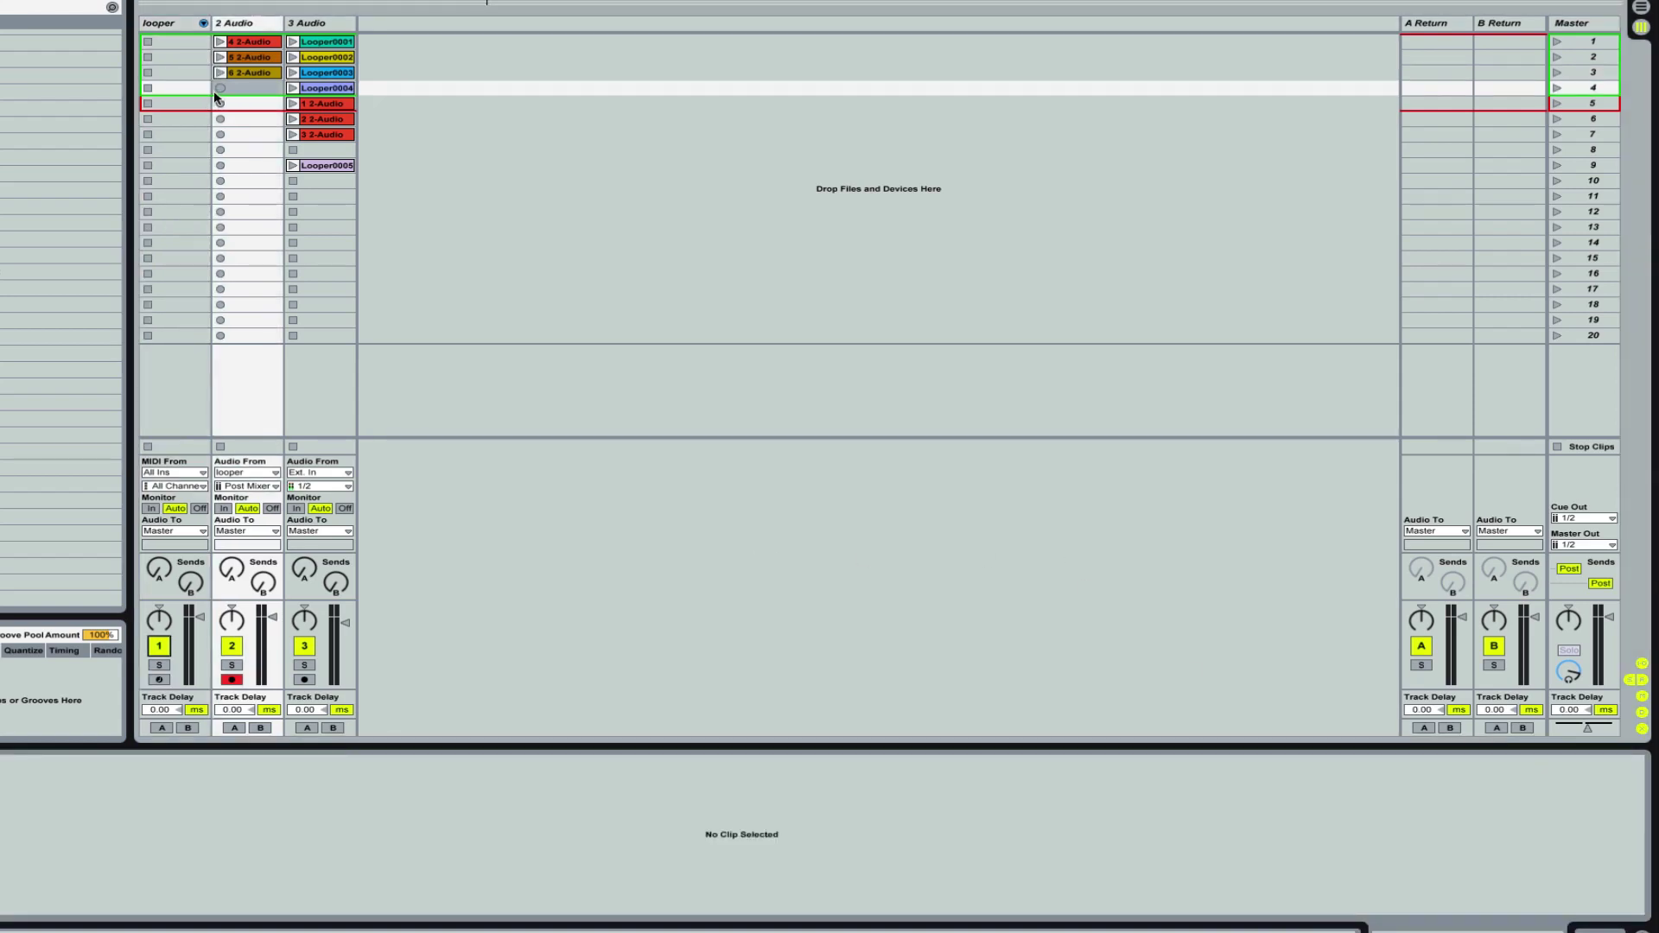
left_click(220, 89)
left_click(168, 22)
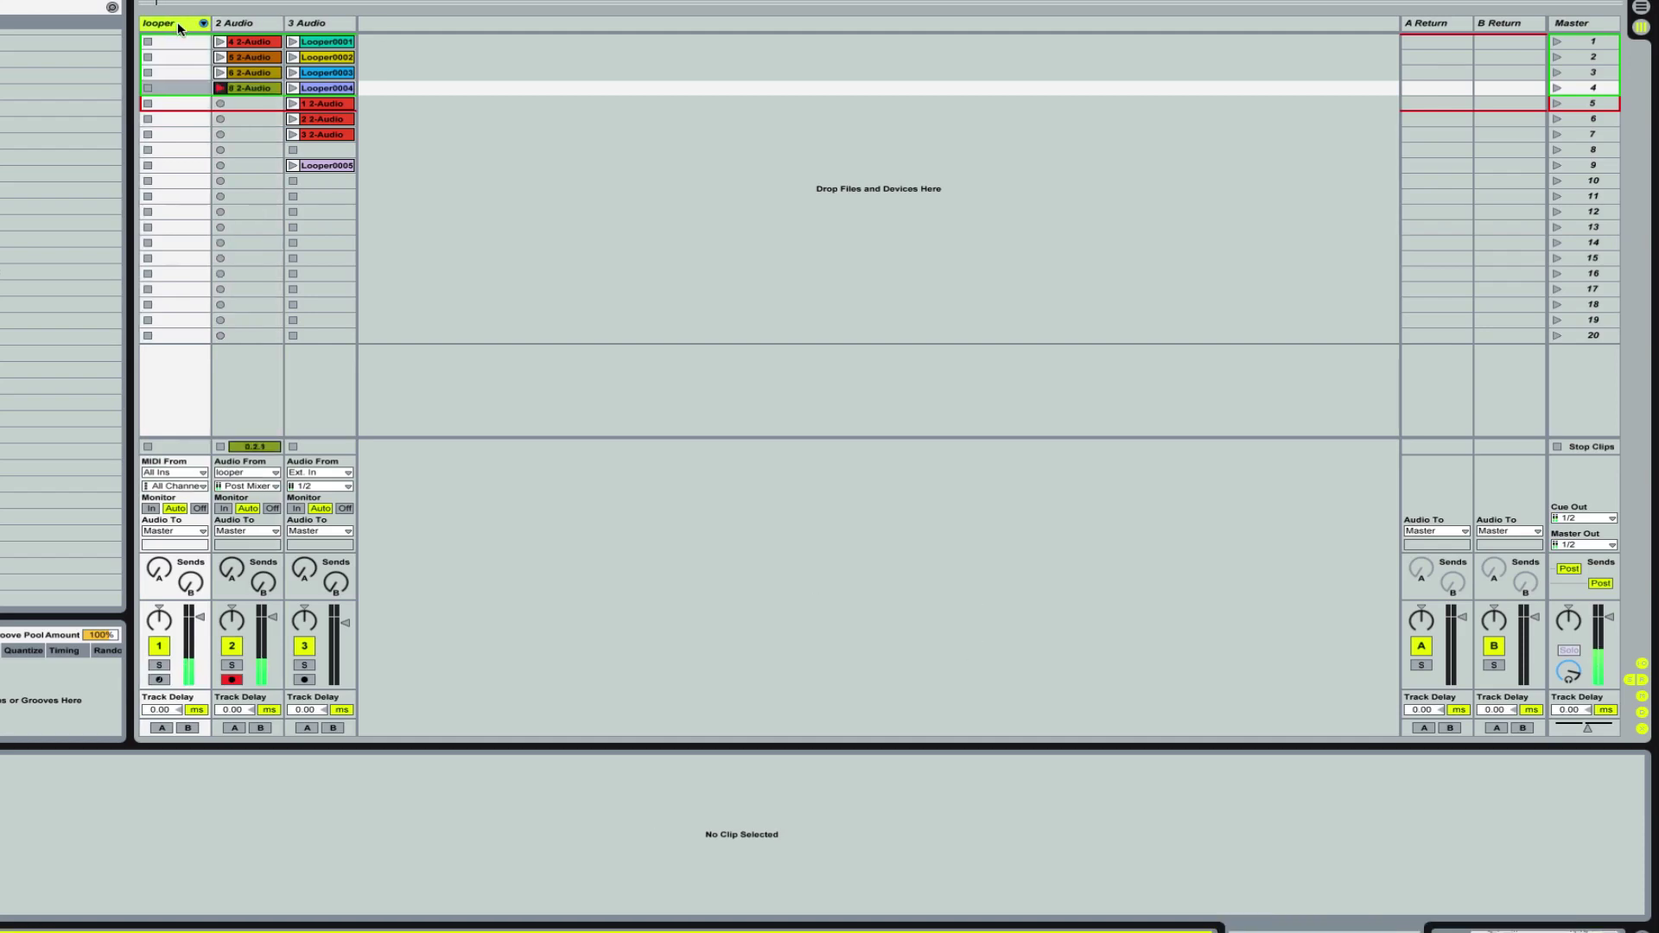
left_click(184, 24)
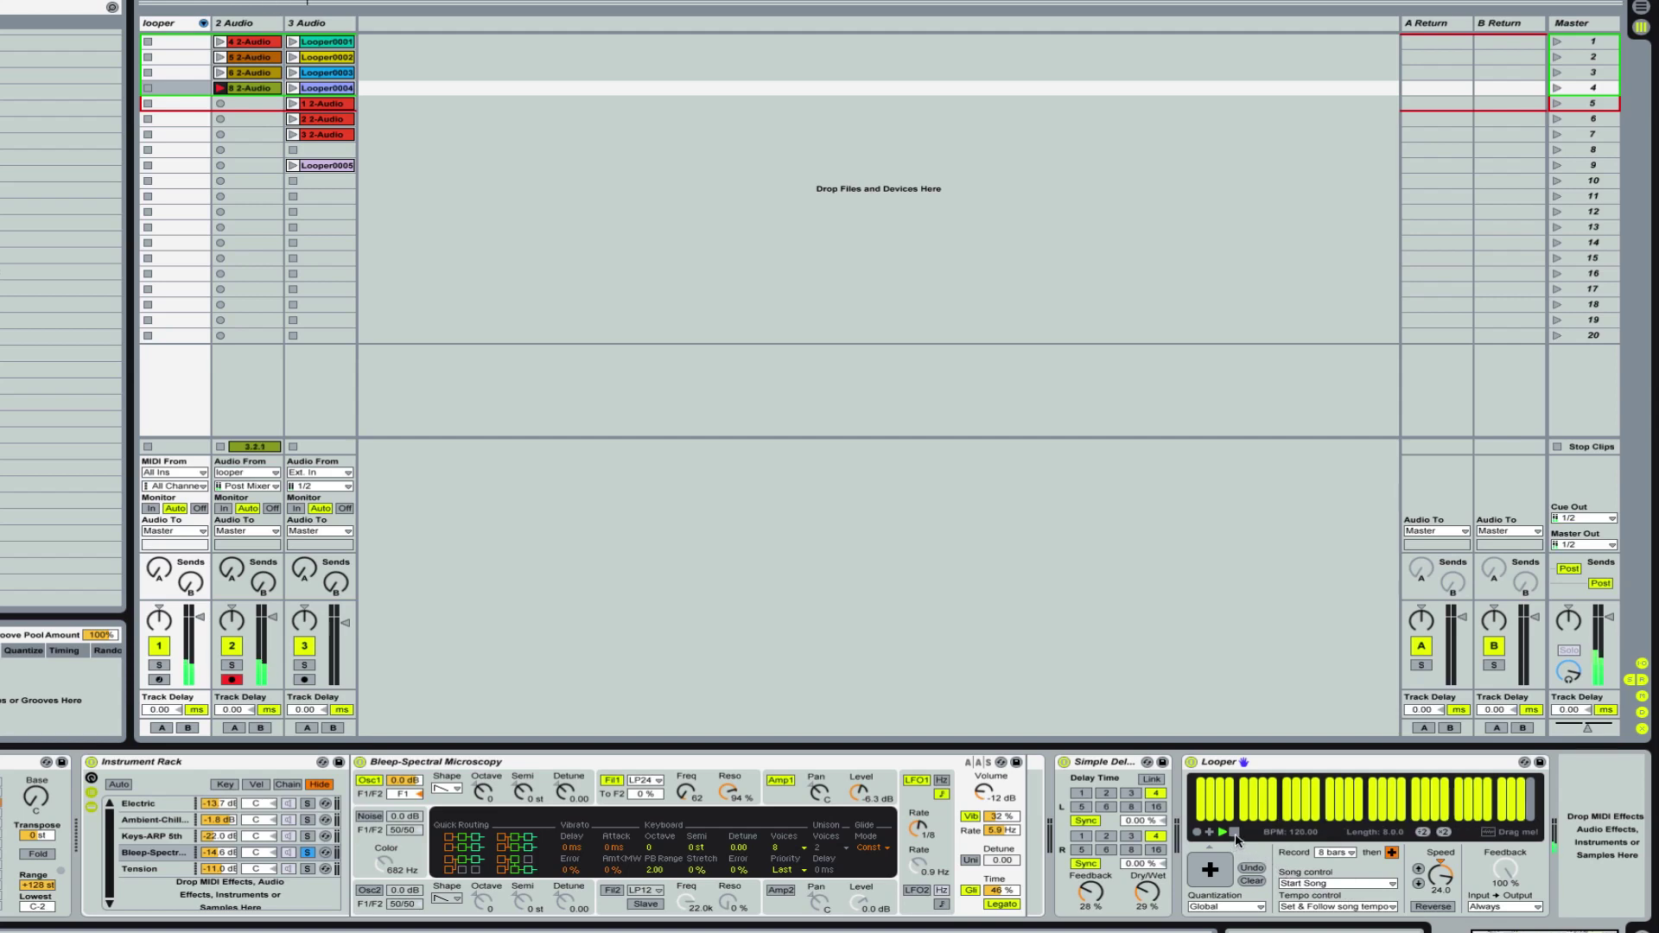
left_click(1235, 834)
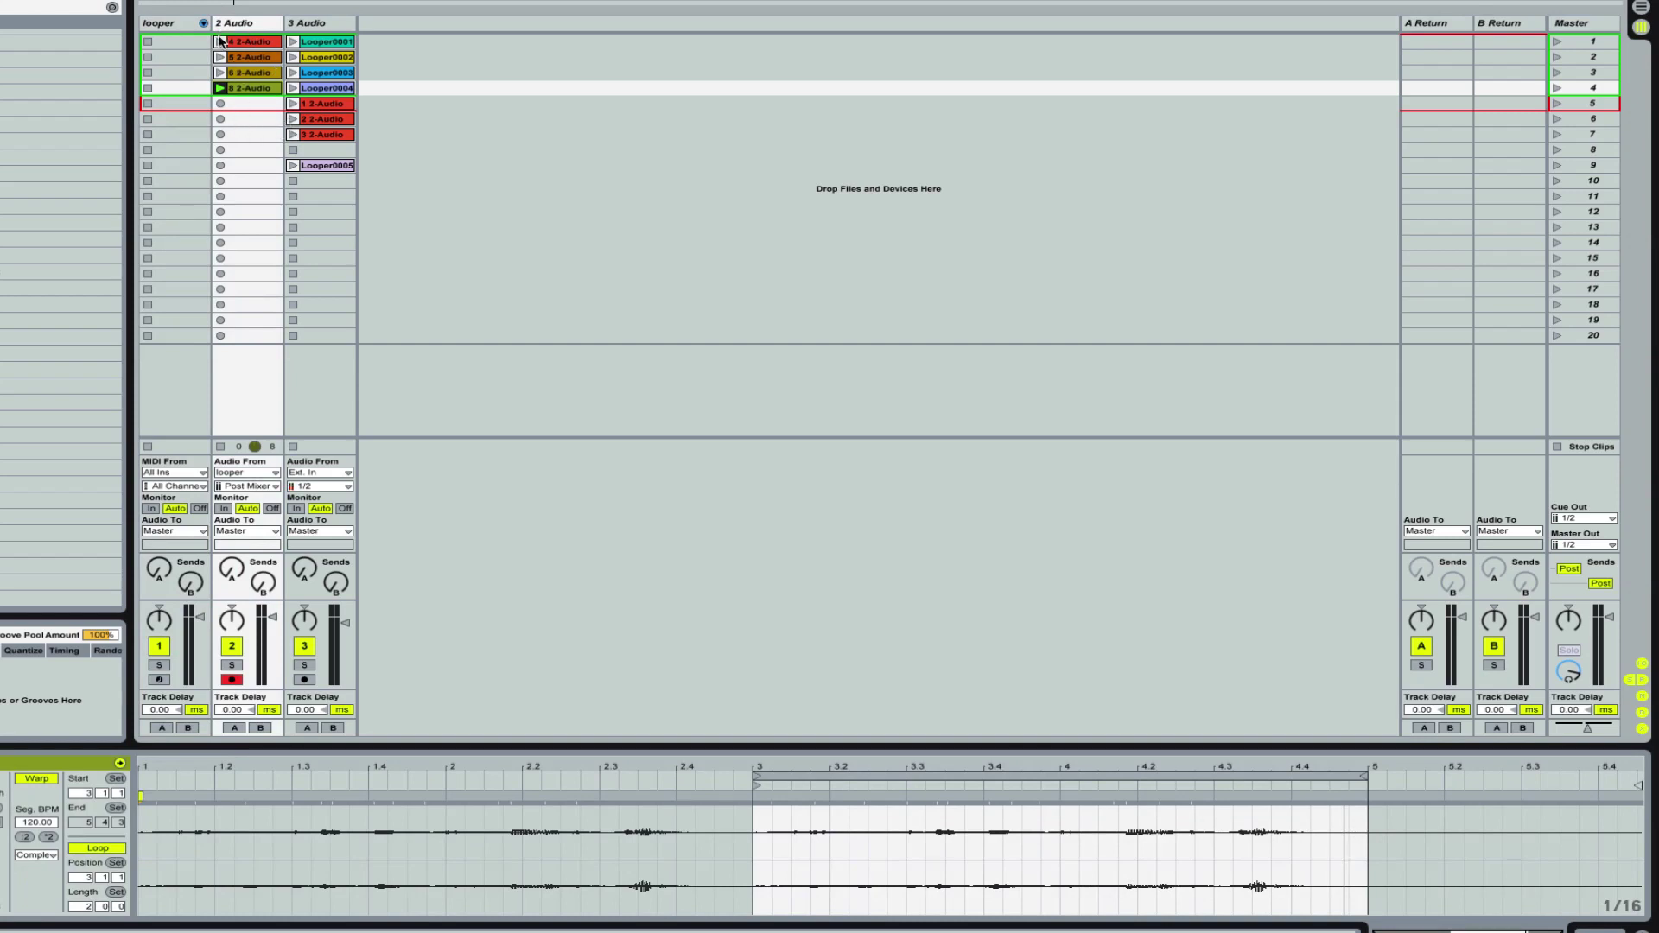
Play back the first and fourth clips of the 2 Audio track in turn, and stop the track.
left_click(244, 43)
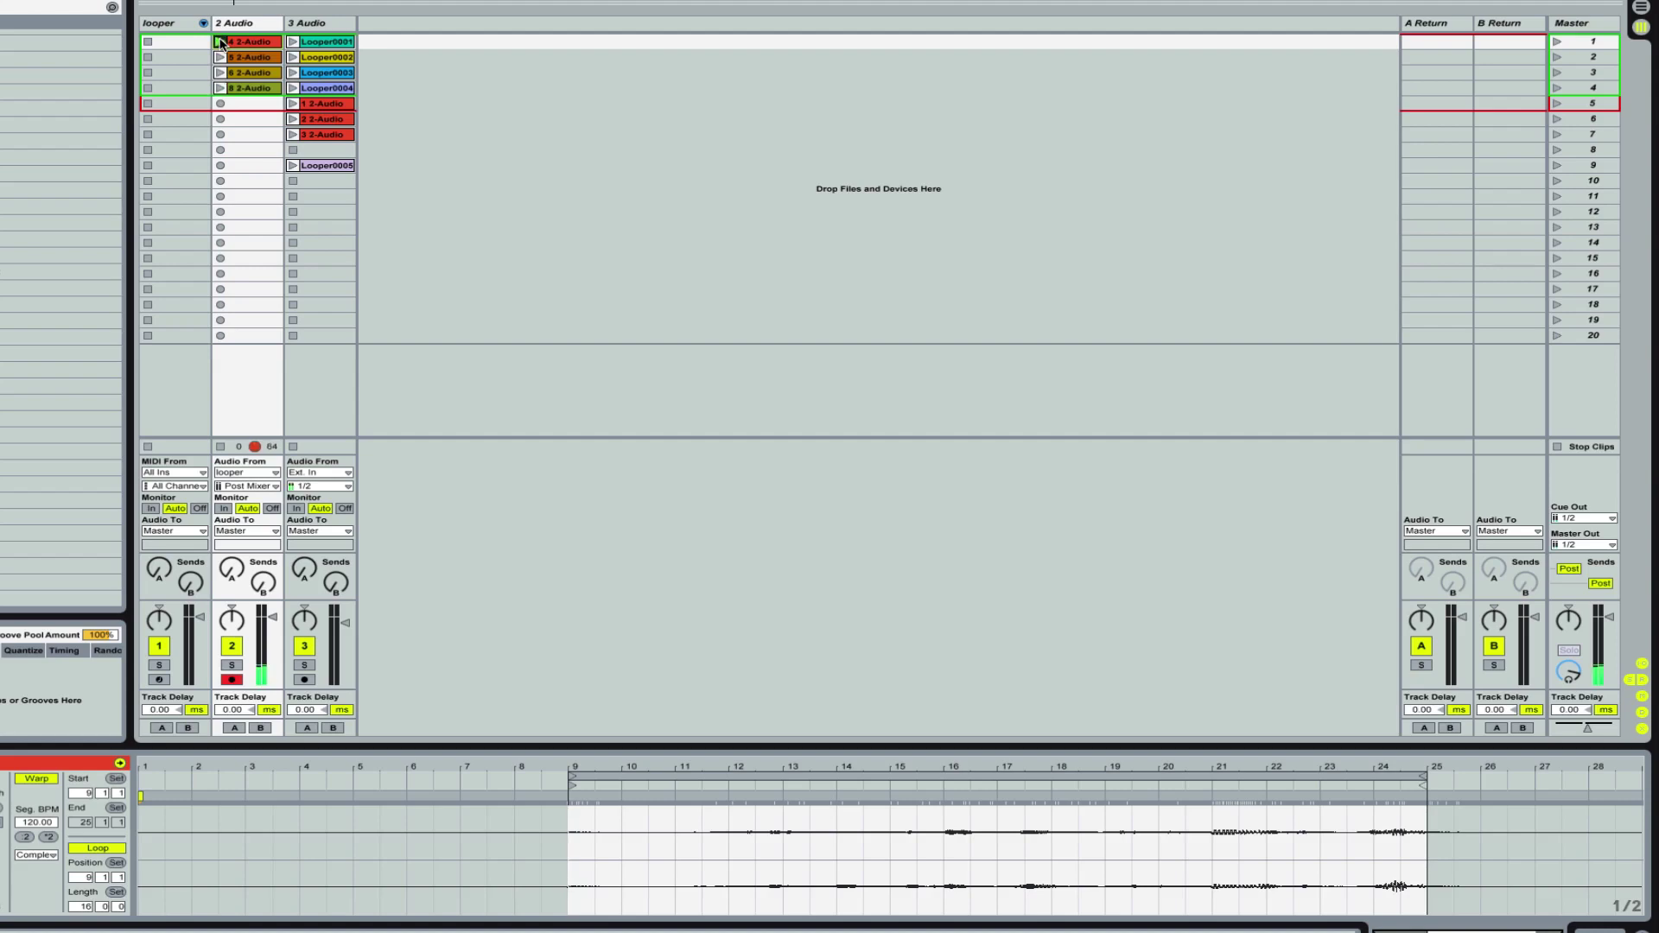
left_click(226, 88)
left_click(220, 448)
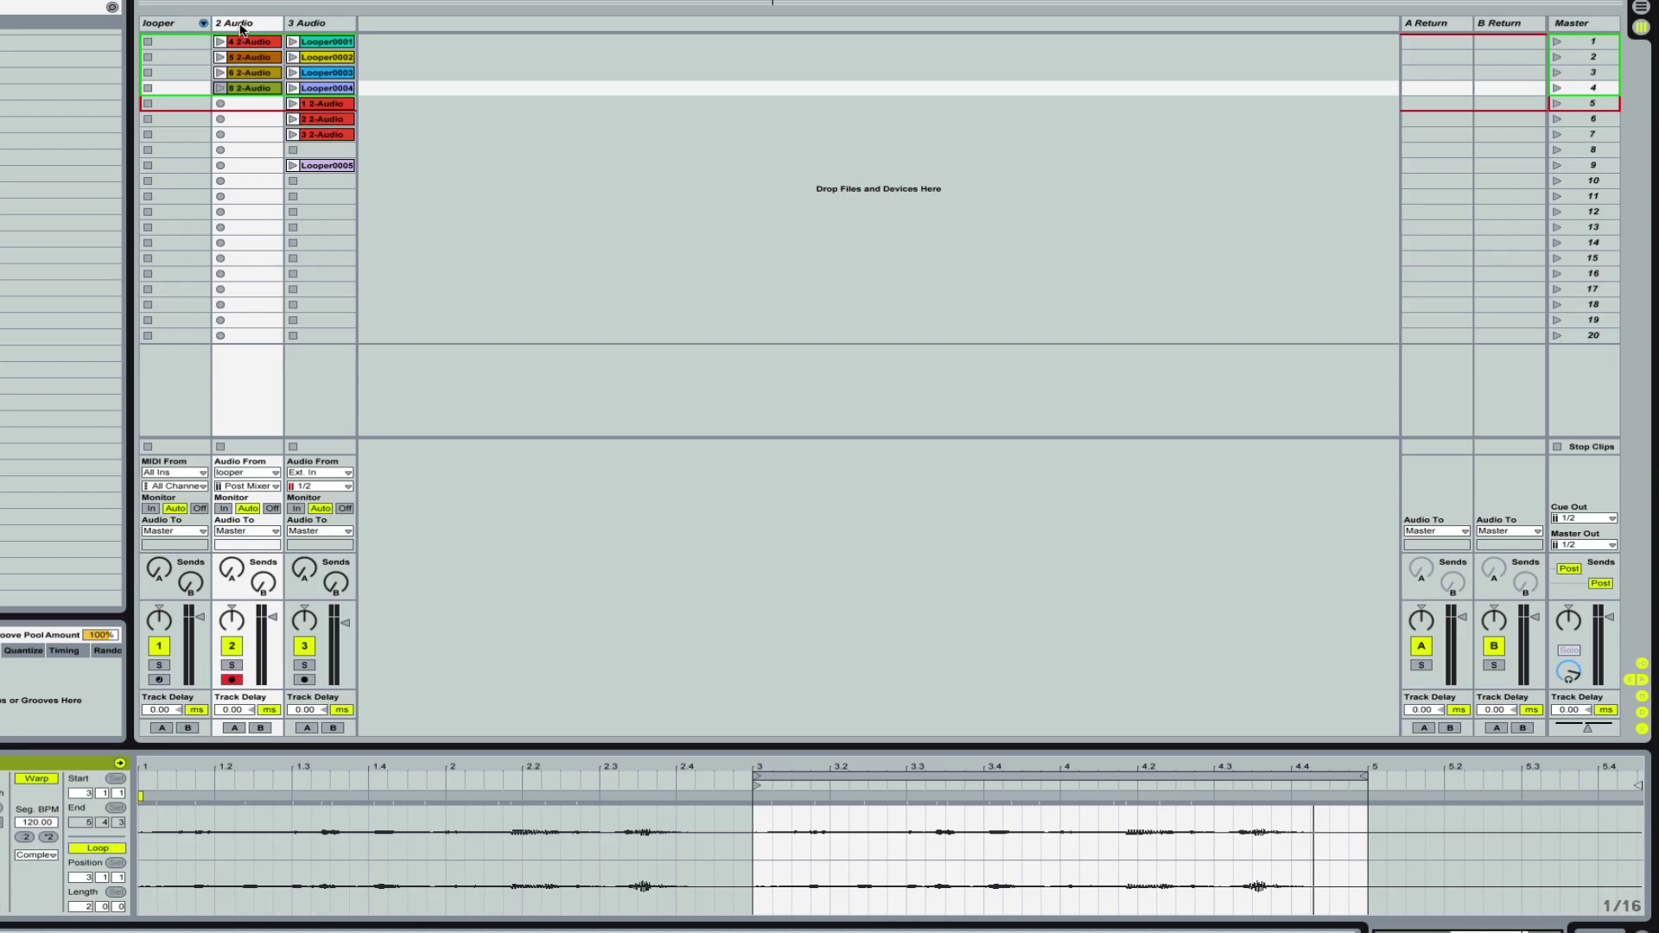
Try the fourth clip on a new audio track playing alongside the first clip, and return it to its slot in 2 Audio.
left_click_drag(243, 89, 287, 41)
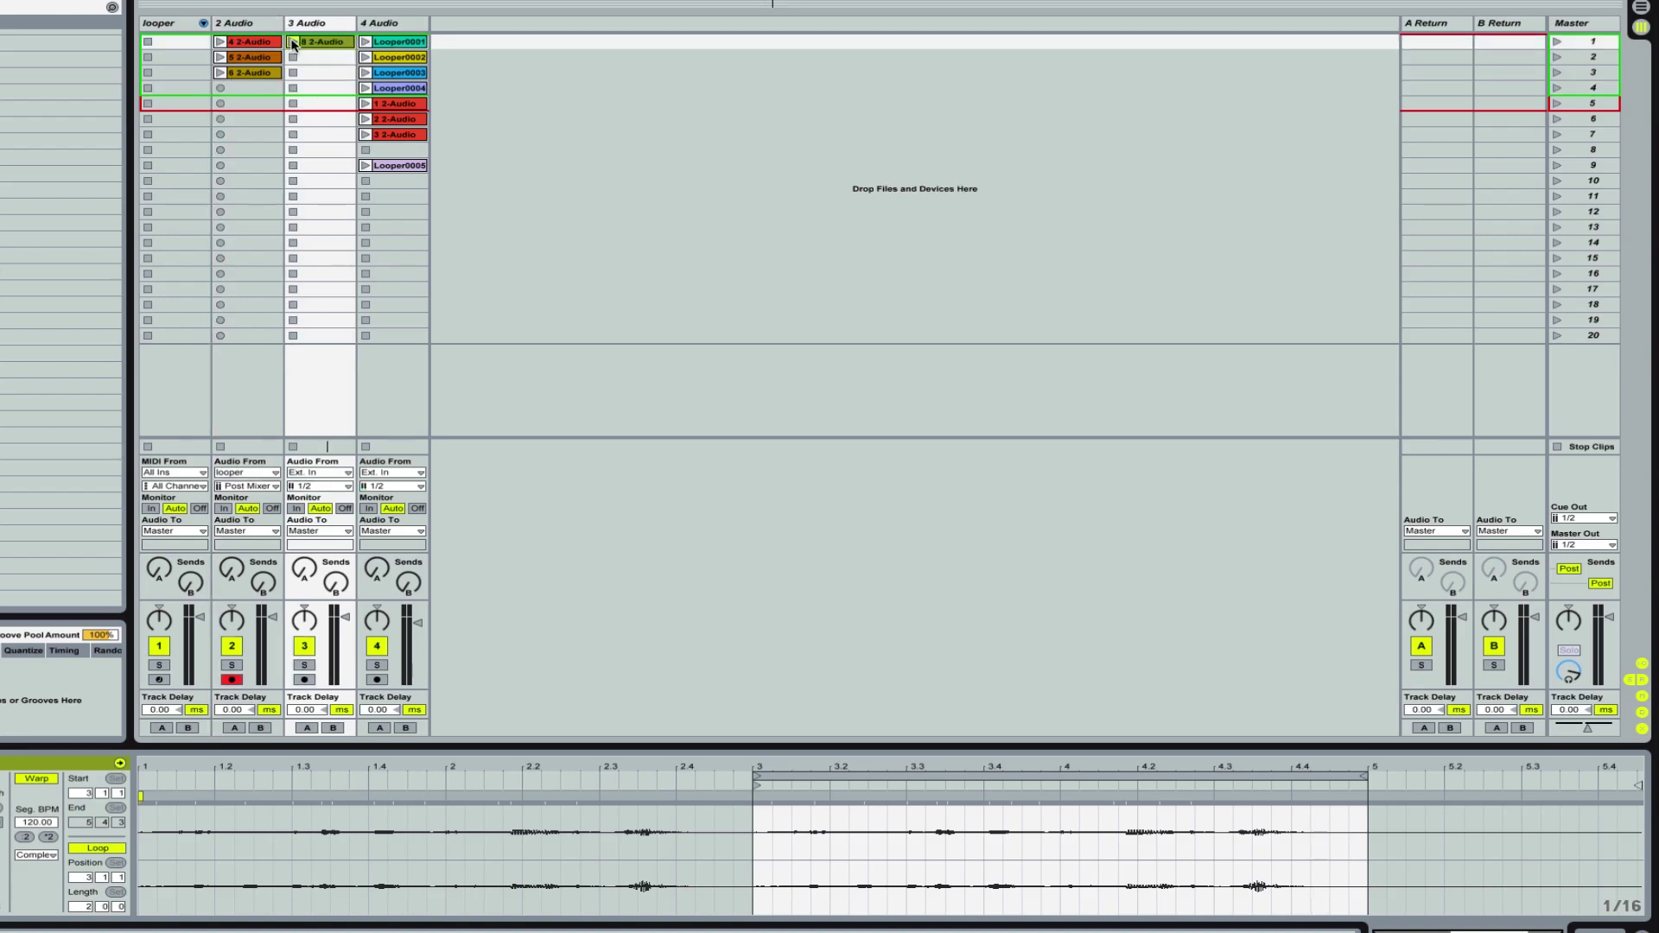
left_click(221, 42)
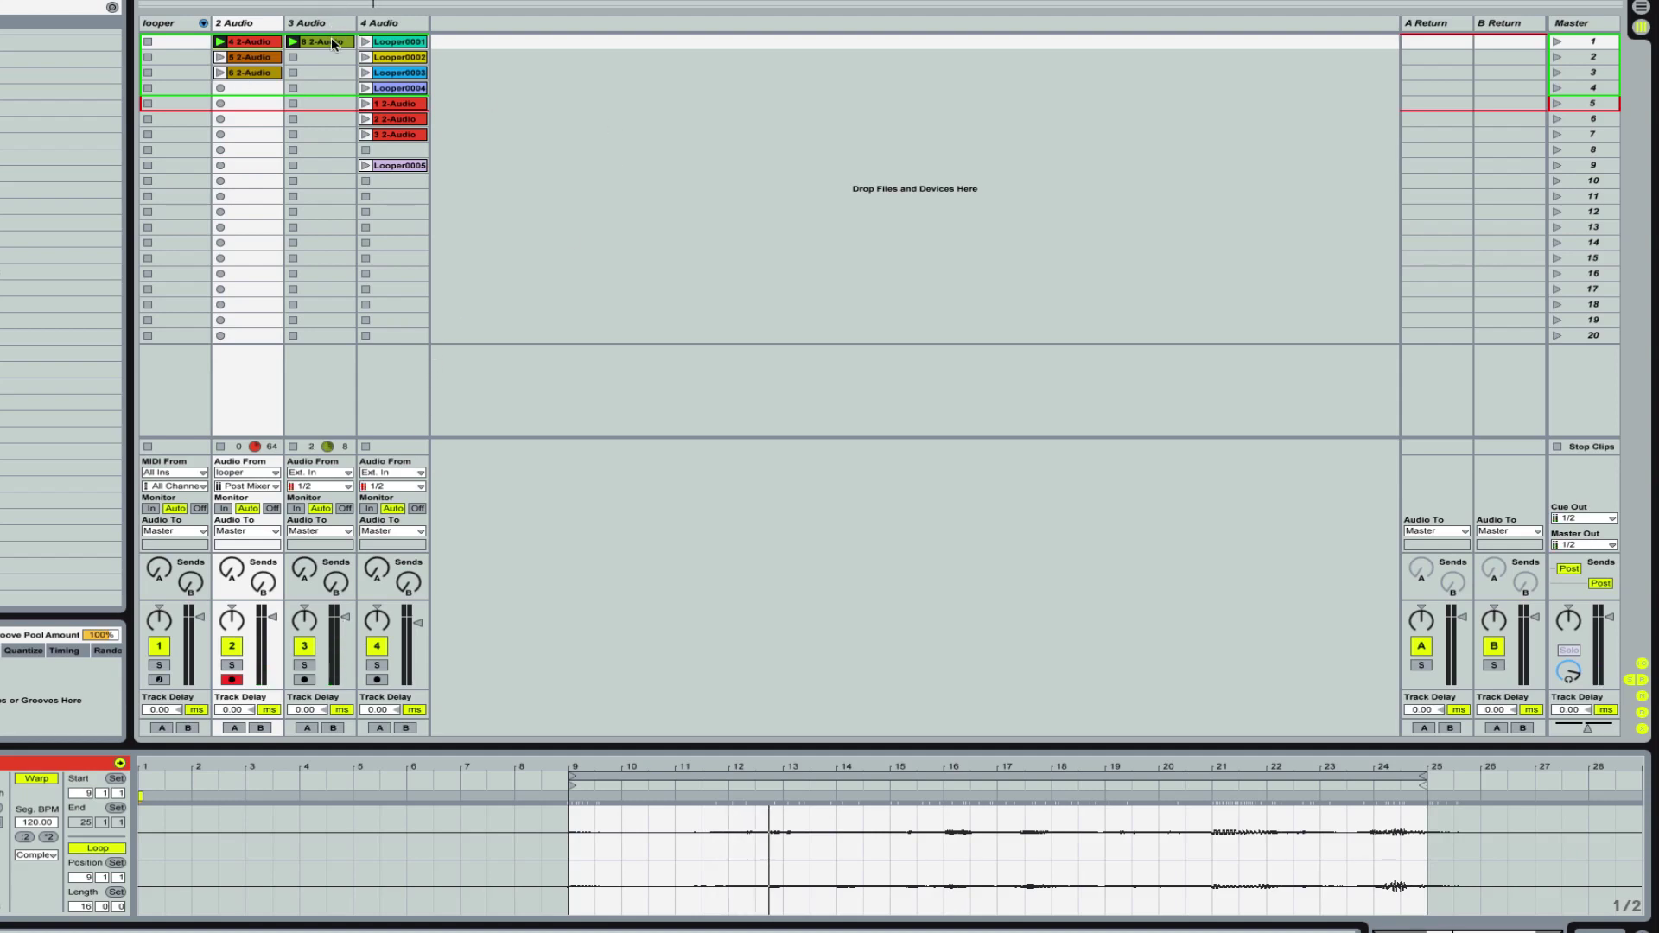
left_click_drag(330, 38, 247, 87)
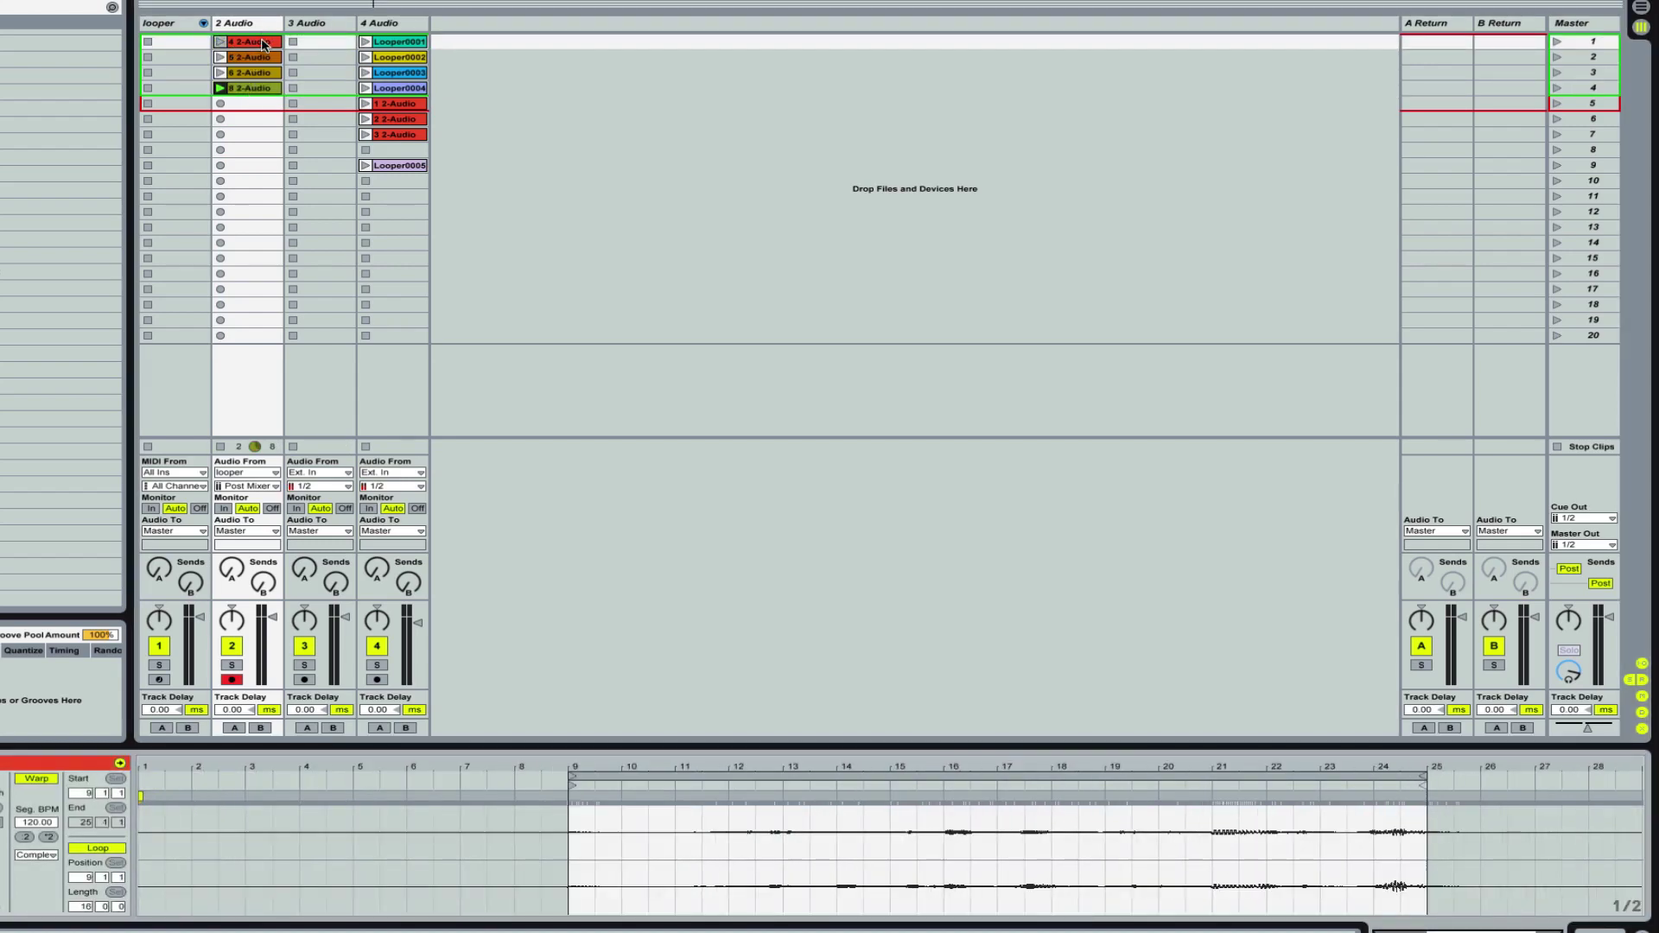
Copy the second clip of the 2 Audio track into the track's eighth clip slot.
left_click(251, 44)
double_click(251, 43)
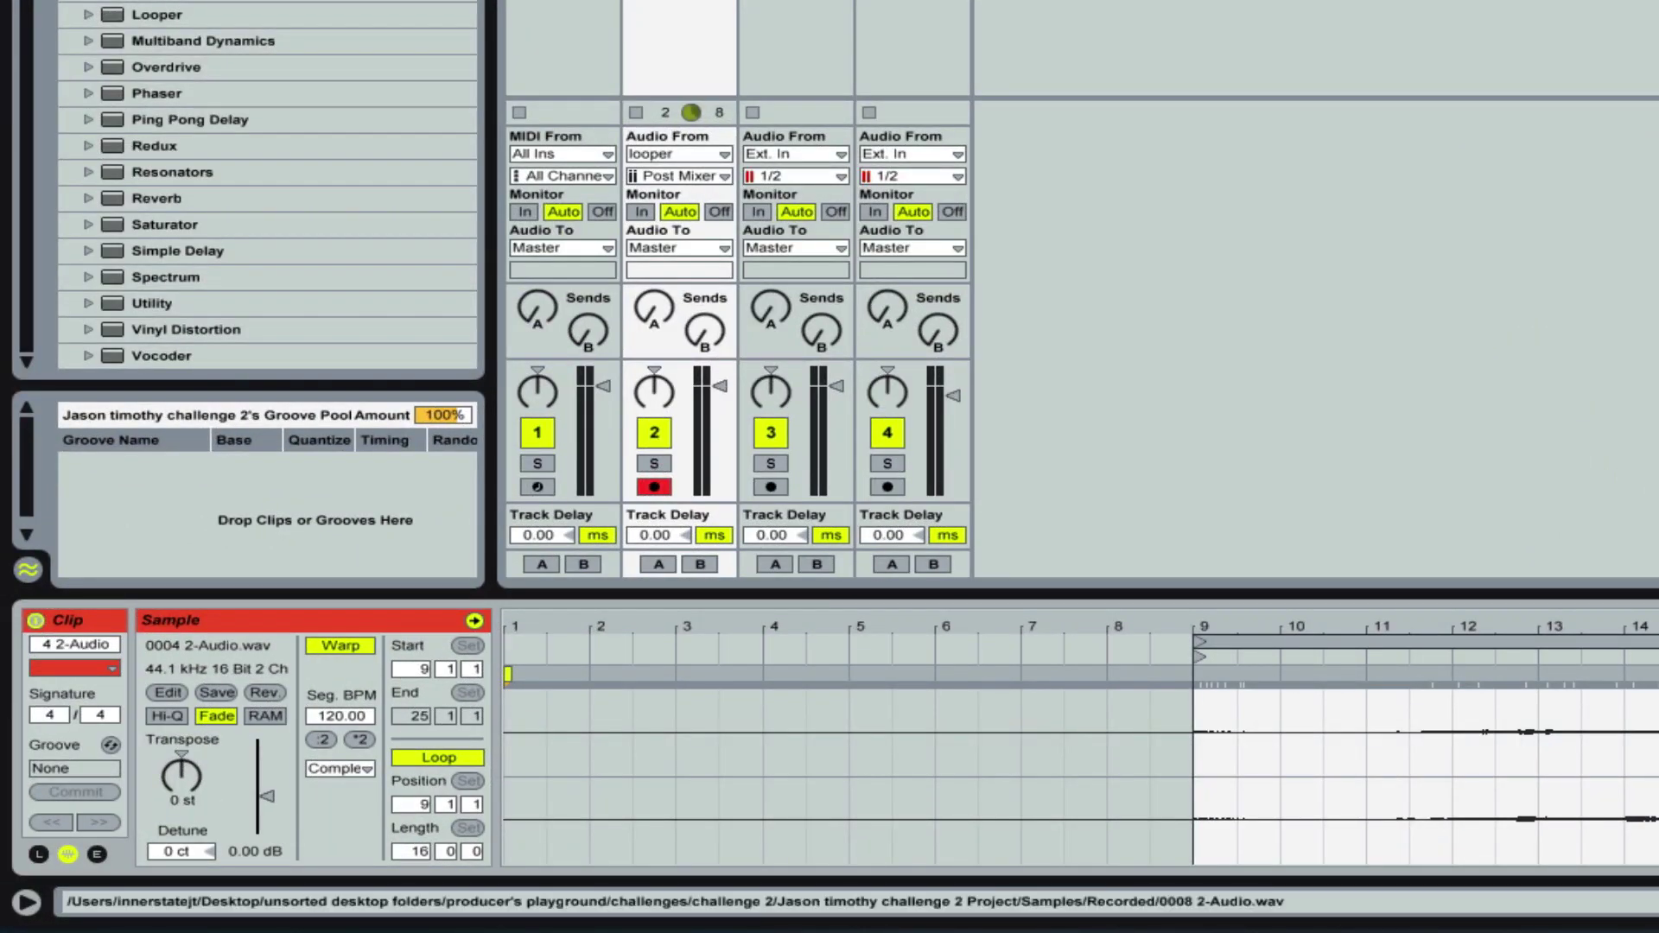
left_click(698, 101)
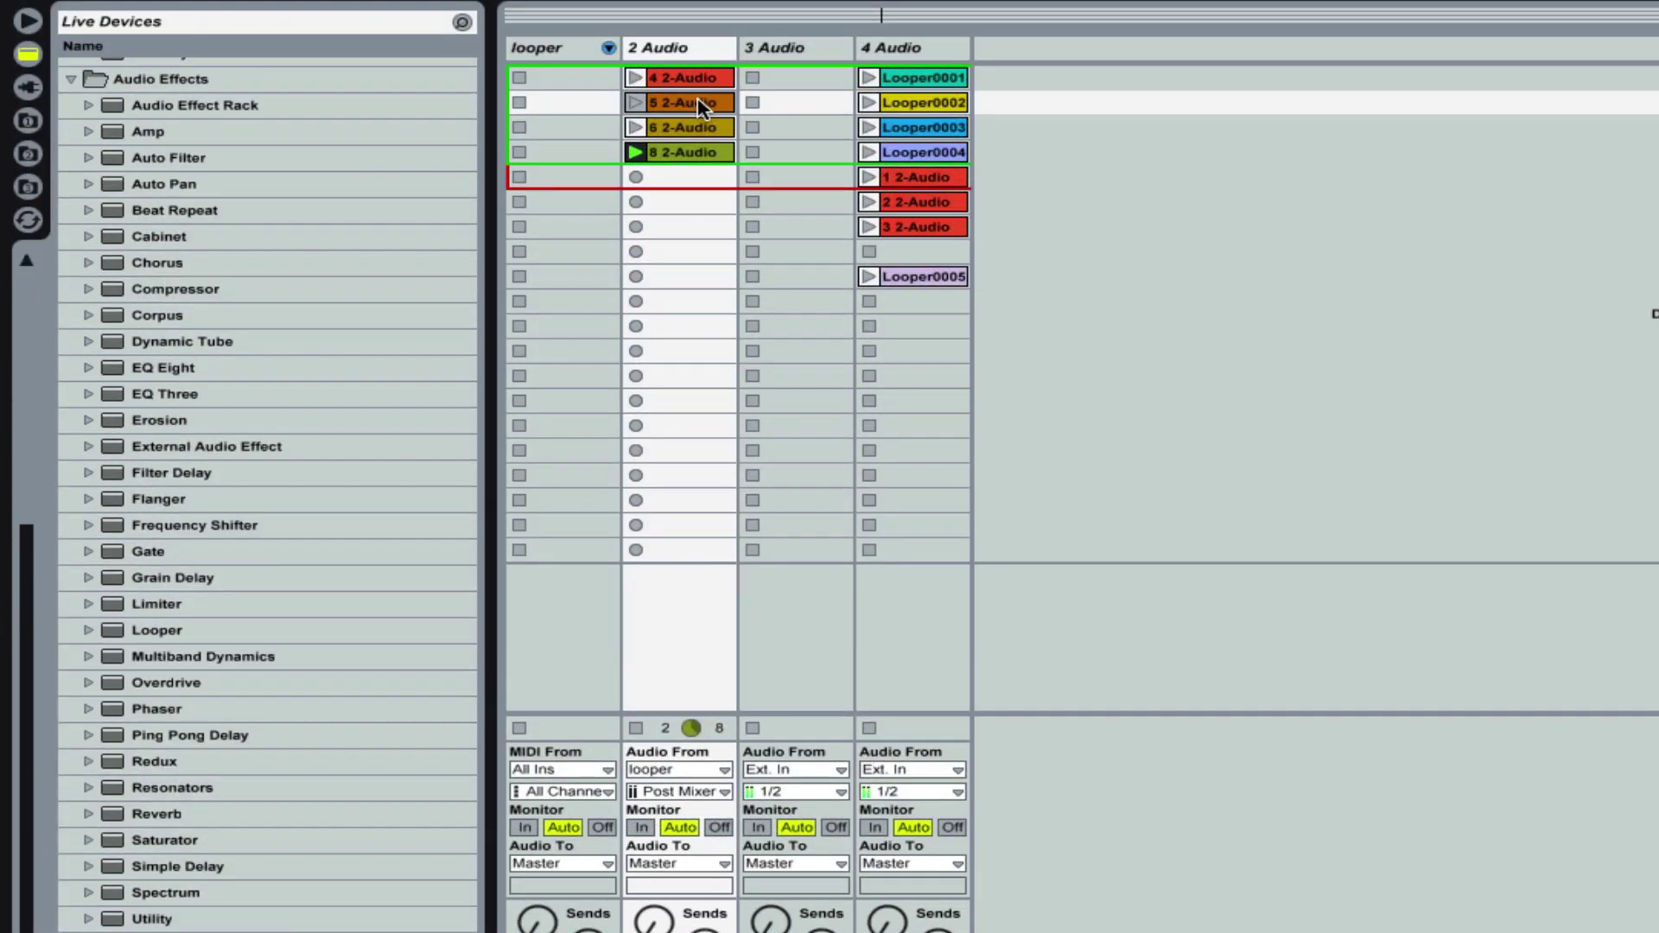
key("Return")
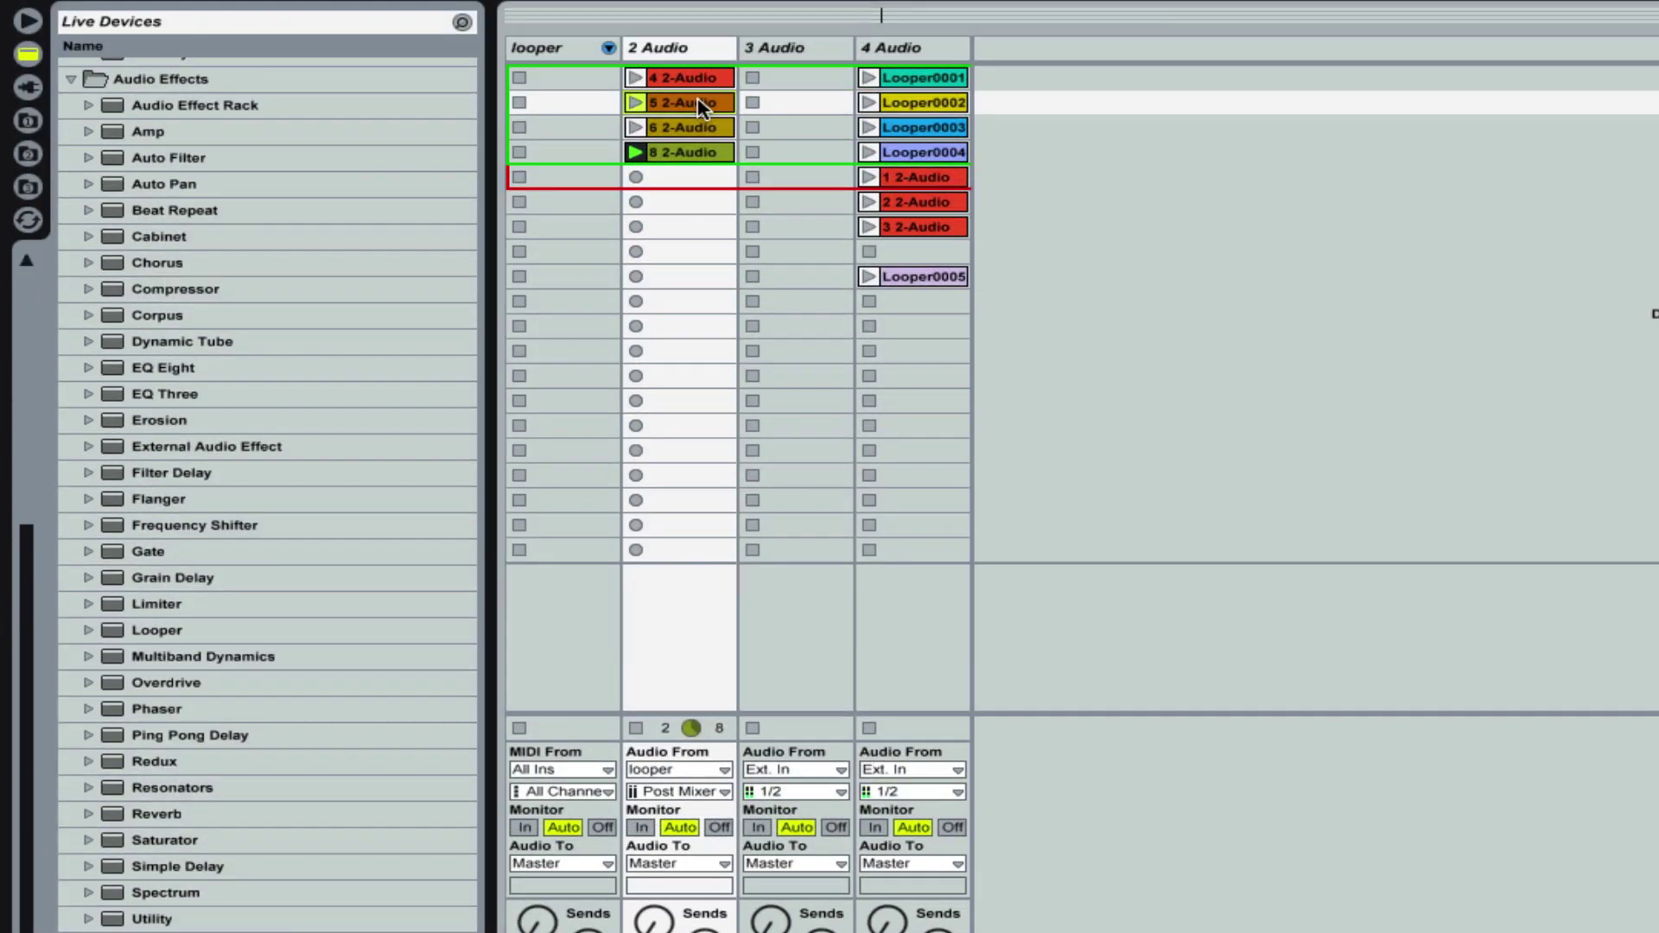
left_click(671, 251)
key("ctrl+v")
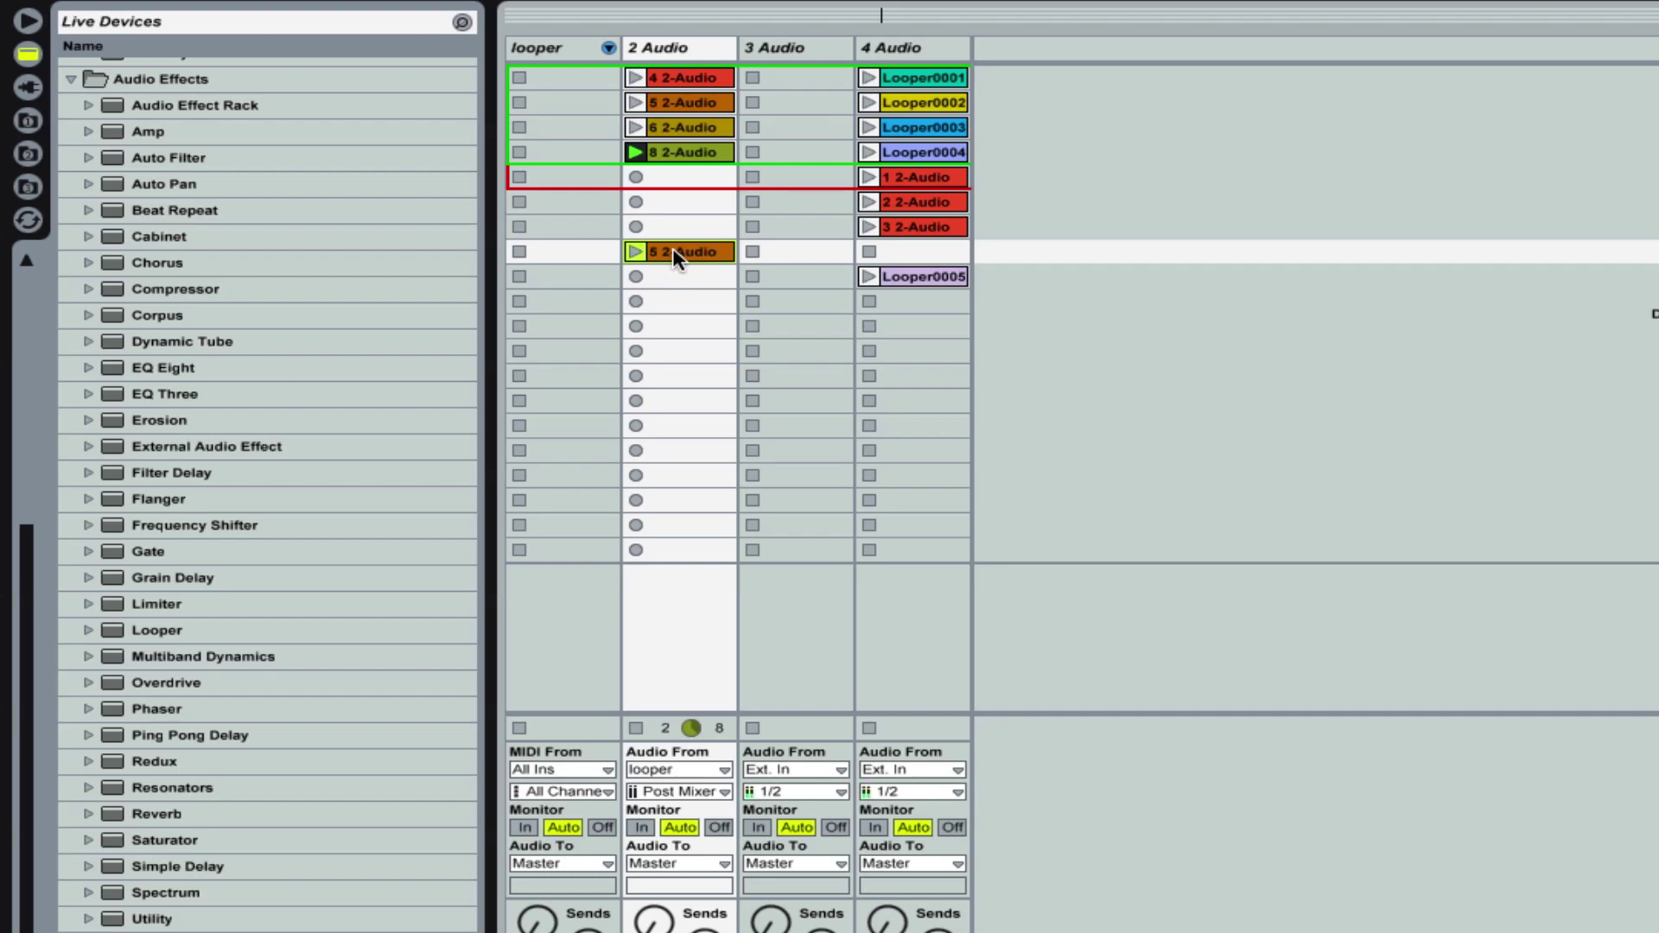
Play the copied clip and trim it to start at bar 9 with a loop length of 8 bars.
left_click(633, 251)
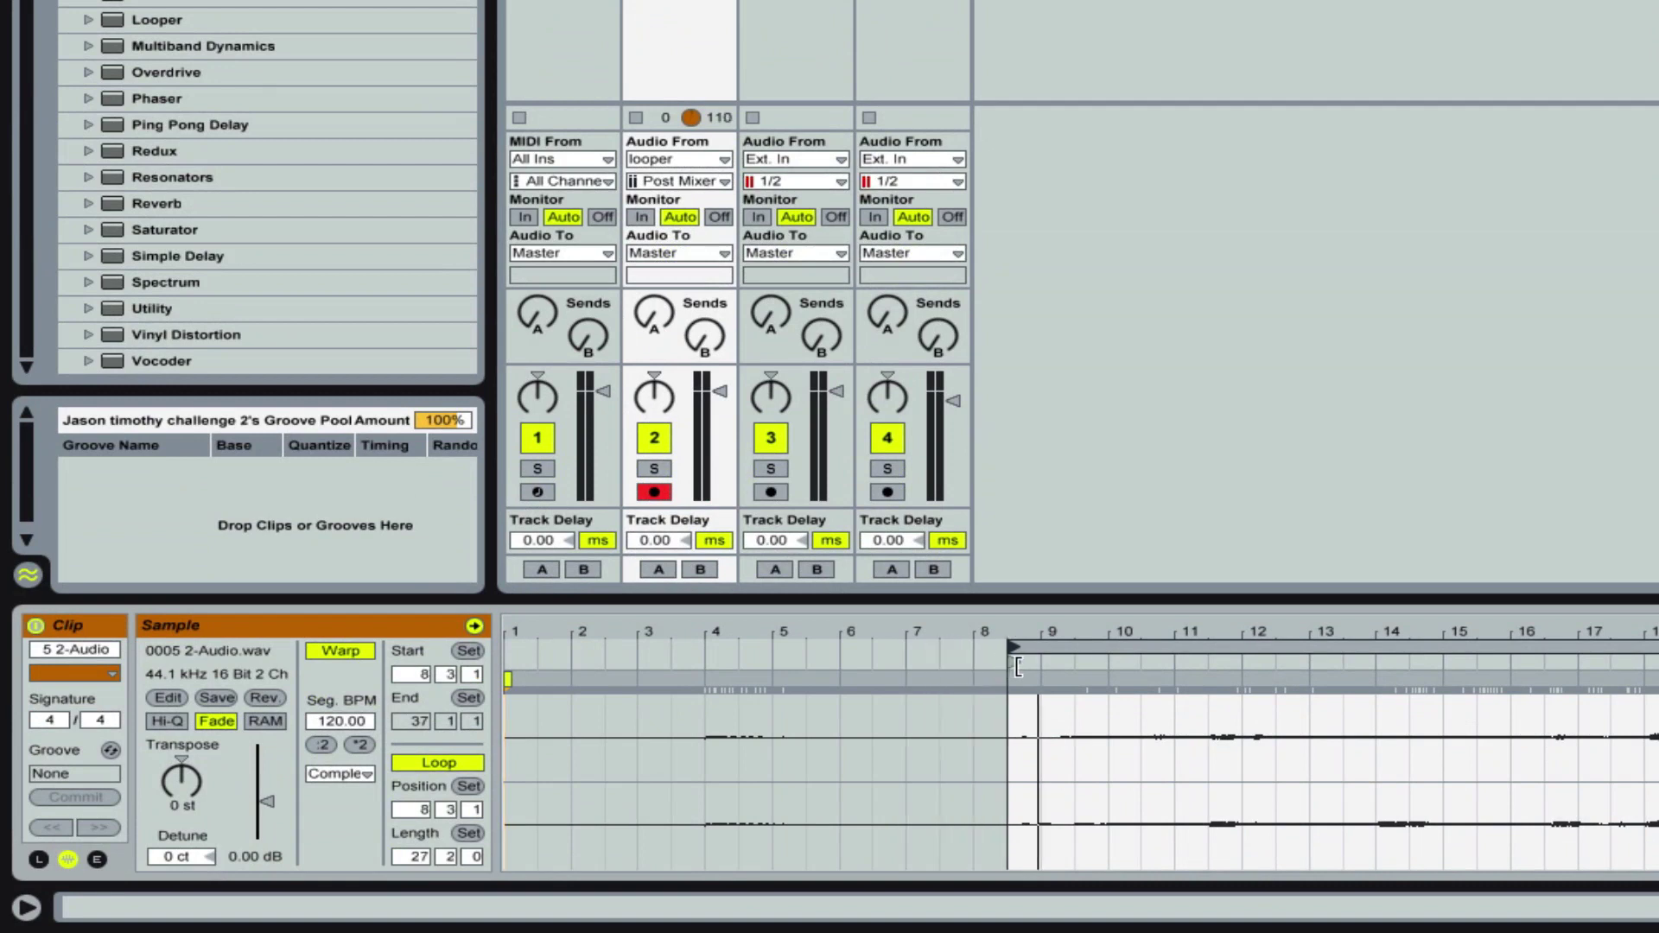
left_click_drag(1018, 666, 1041, 667)
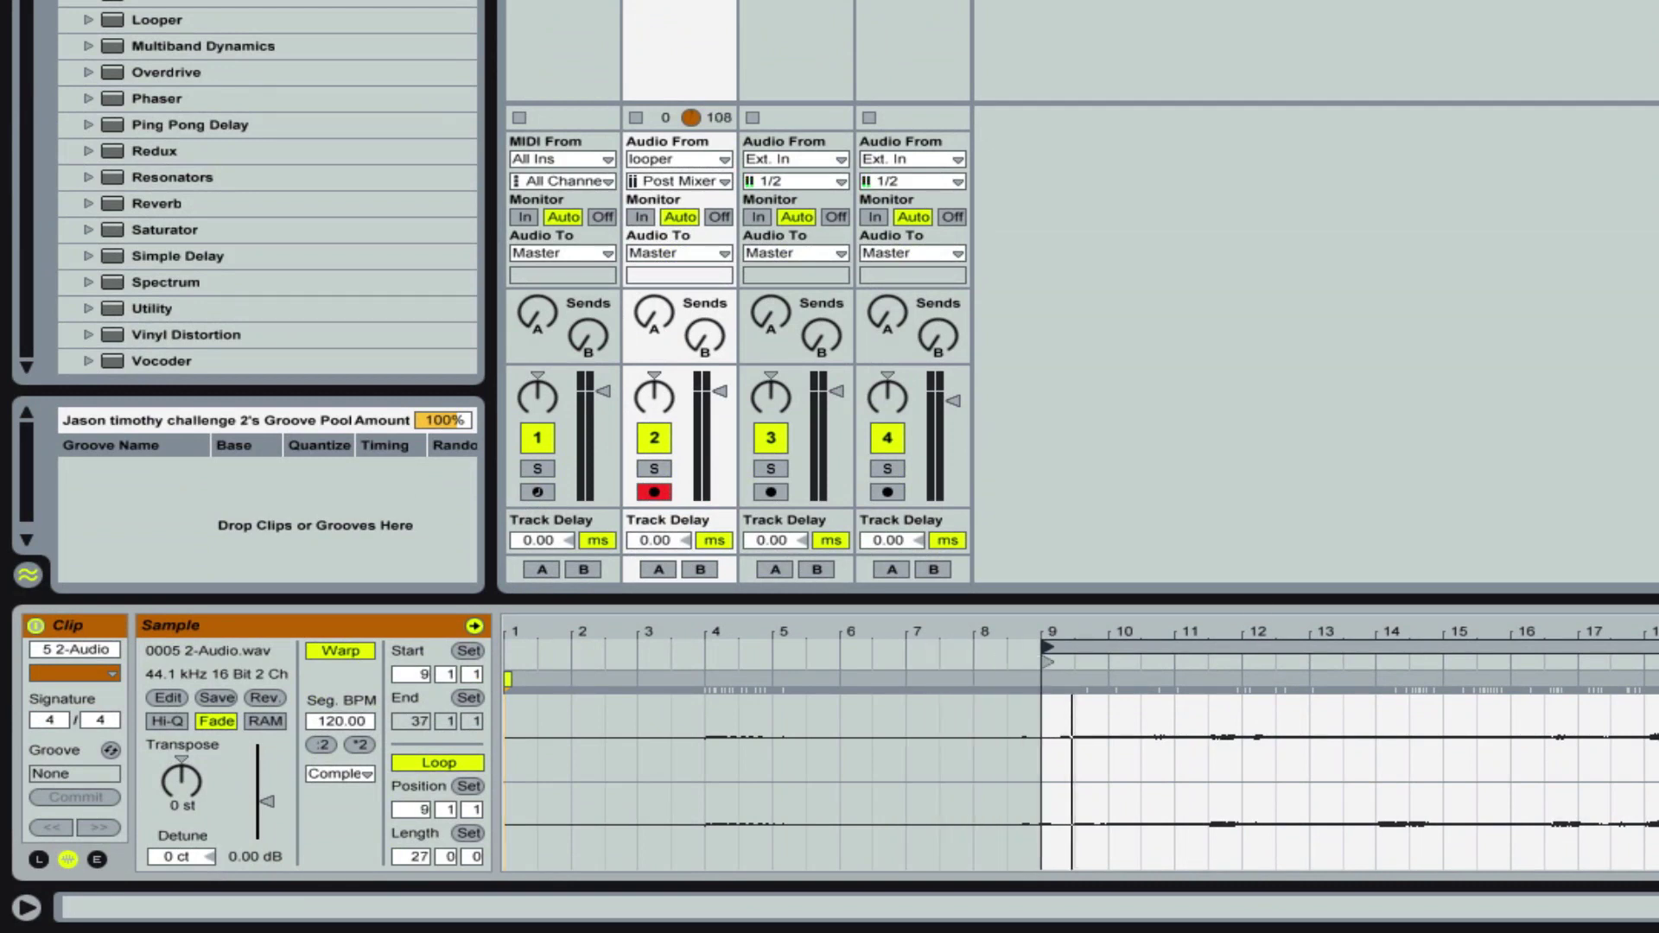
mouse_move(1654, 646)
left_mouse_down()
mouse_move(1588, 620)
mouse_move(1471, 624)
mouse_move(1593, 623)
mouse_move(1579, 624)
left_mouse_up()
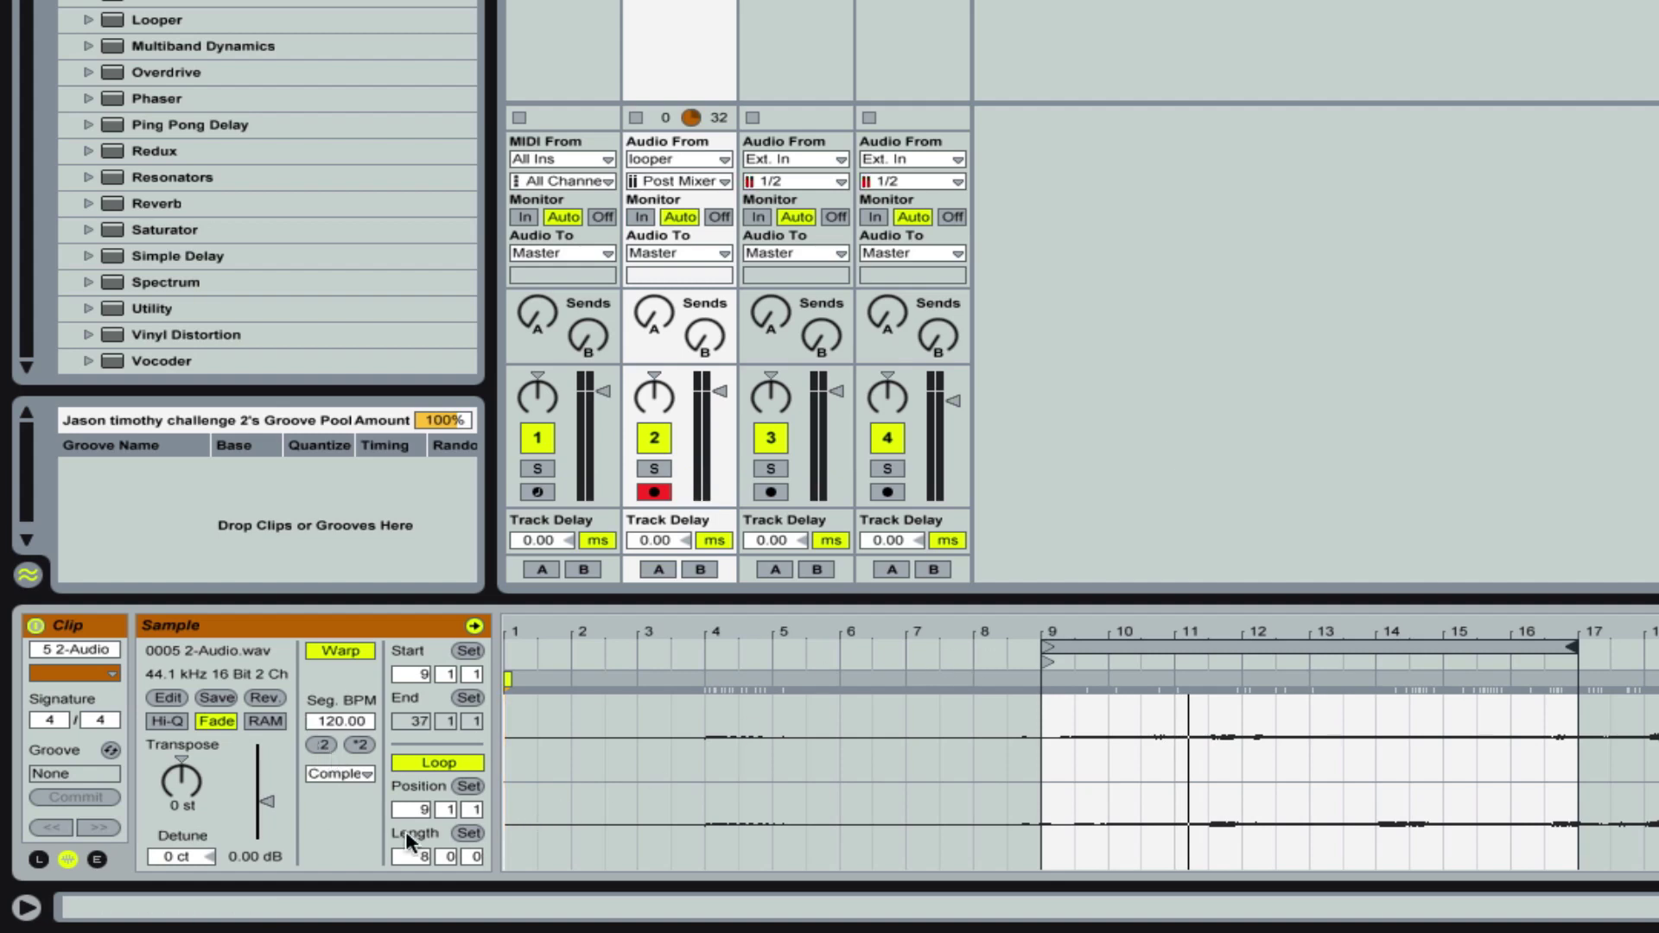
Set the copied clip's warp mode to Re-Pitch and double its segment BPM three times to 960.00.
left_click(367, 773)
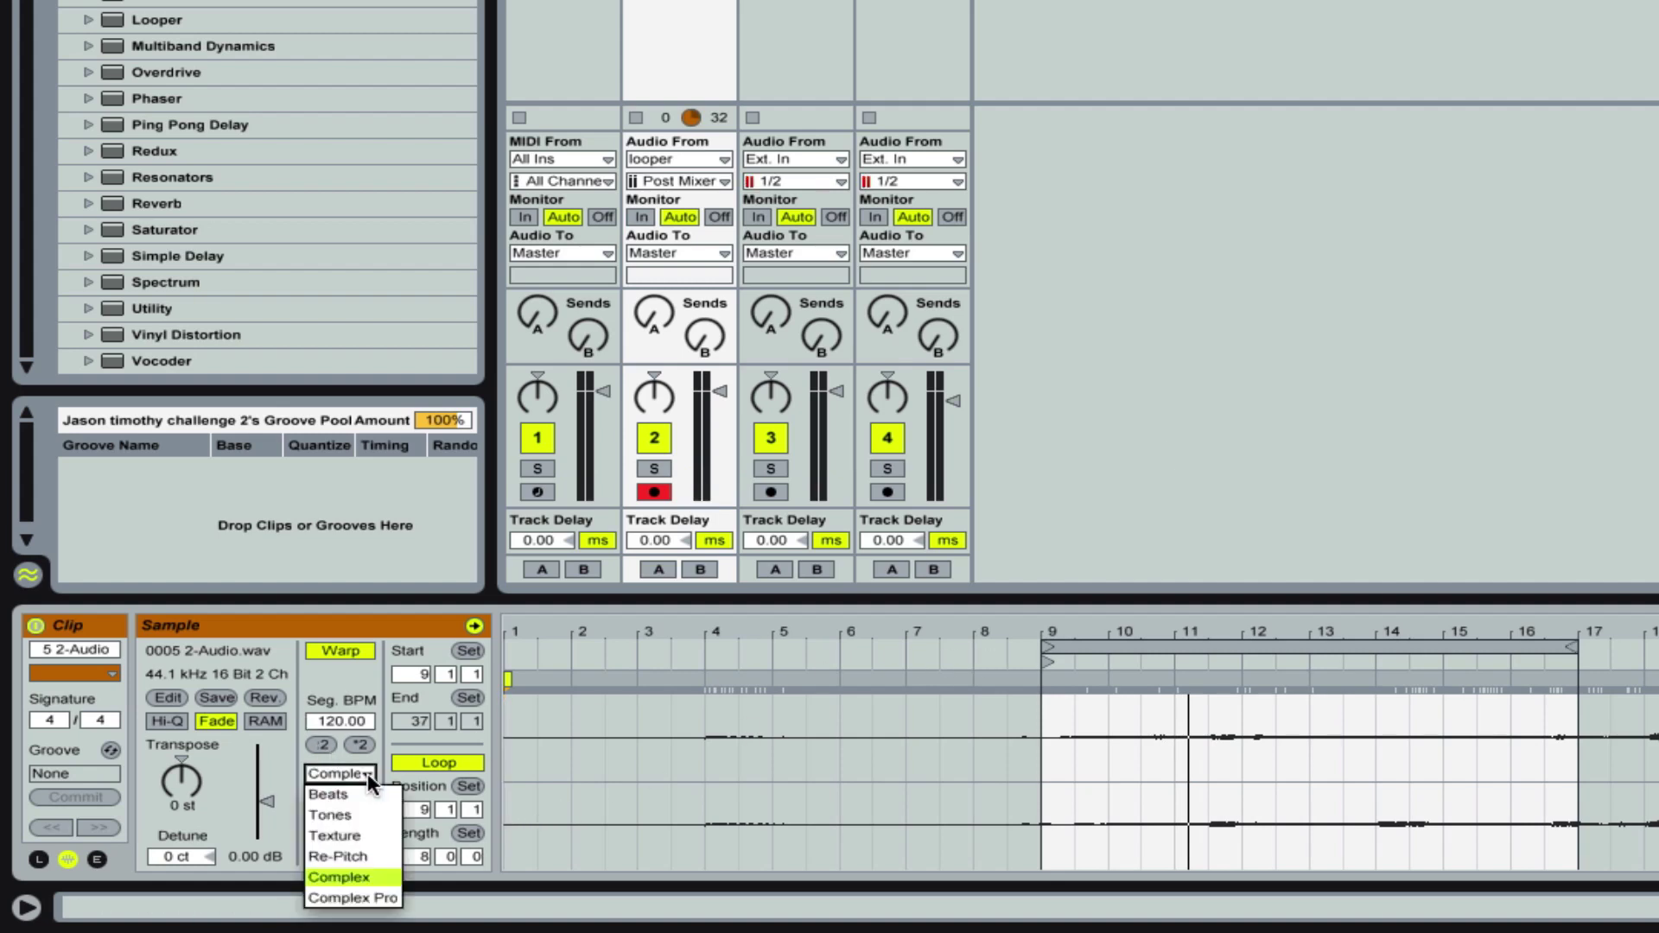
left_click(369, 854)
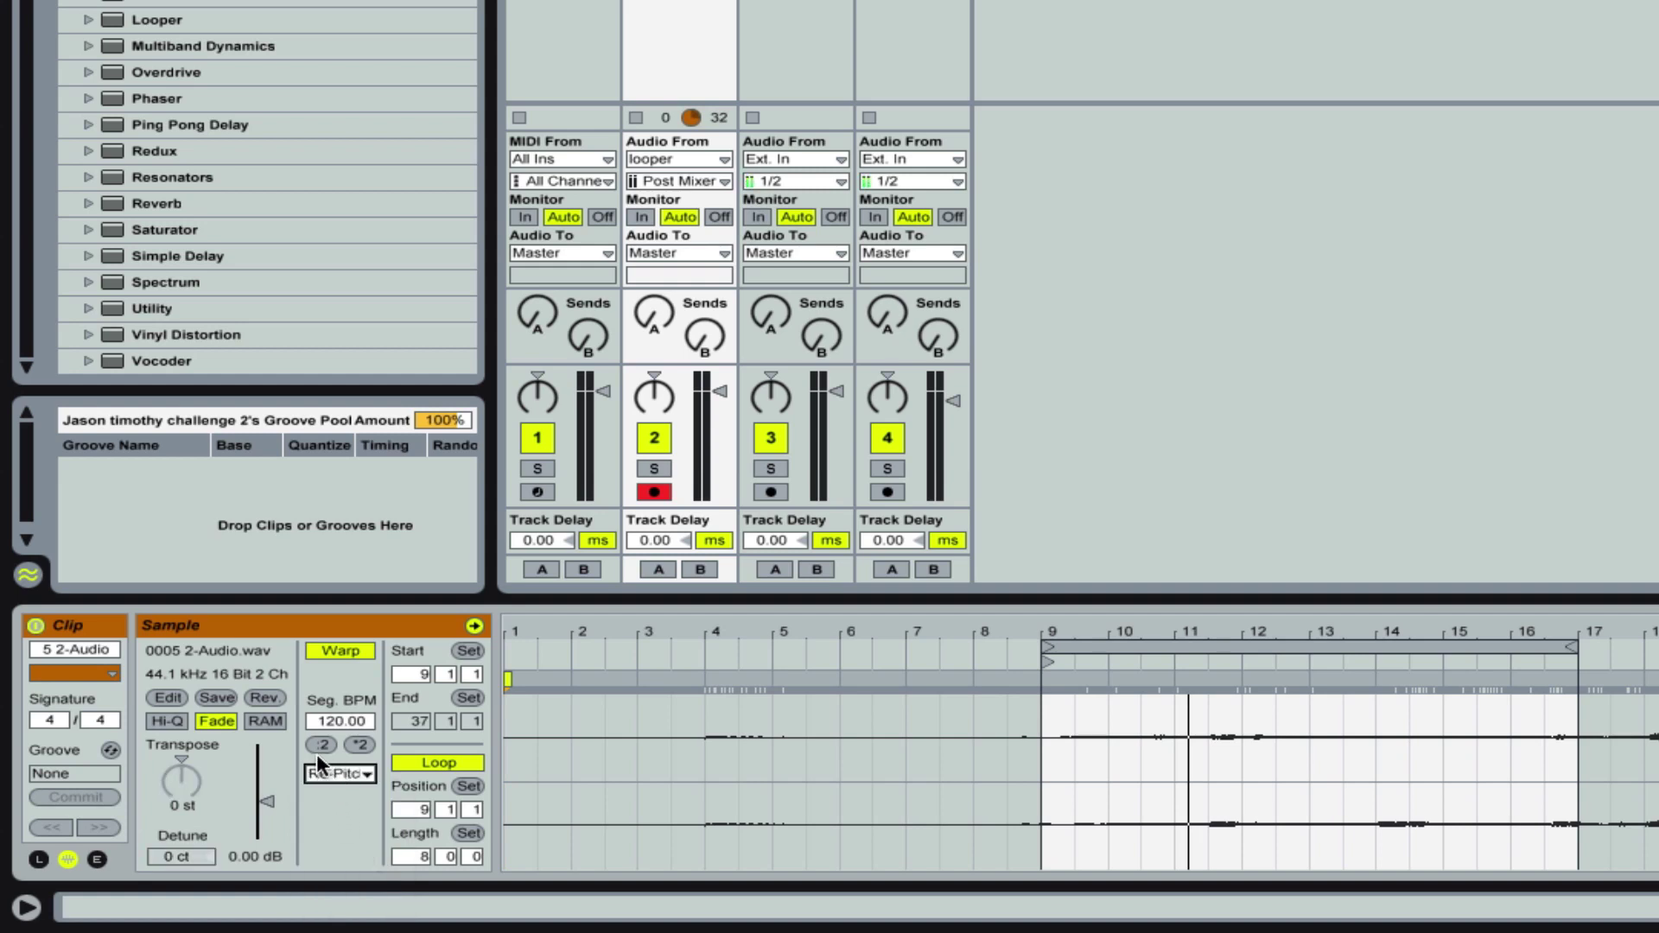
left_click(359, 743)
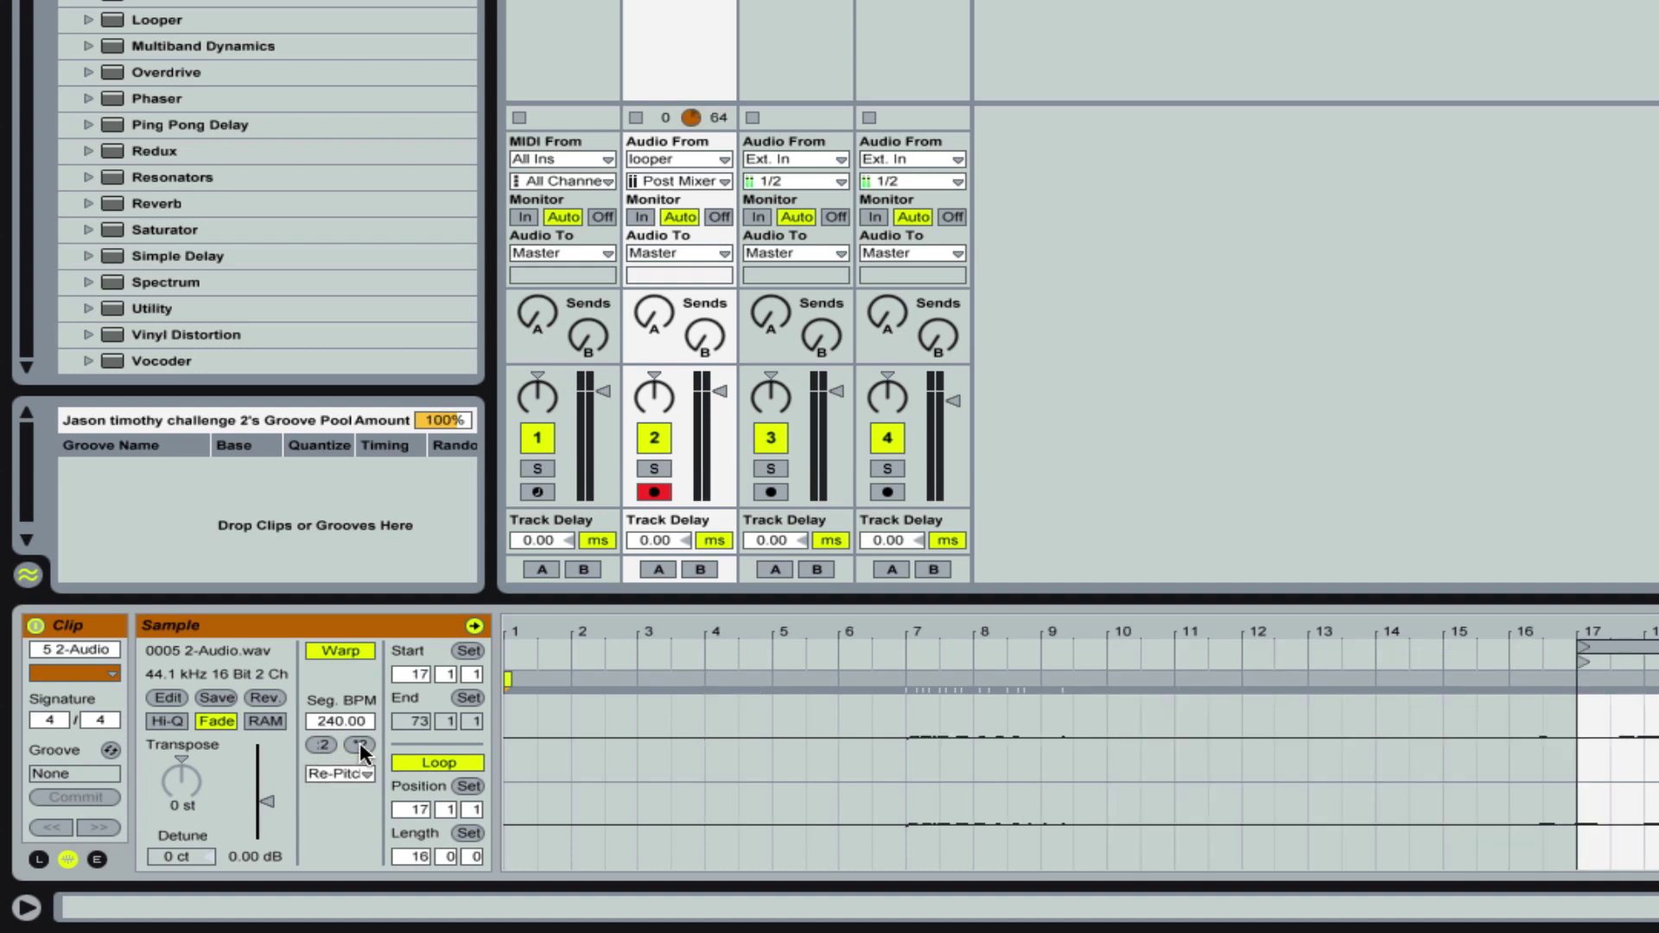
left_click(359, 744)
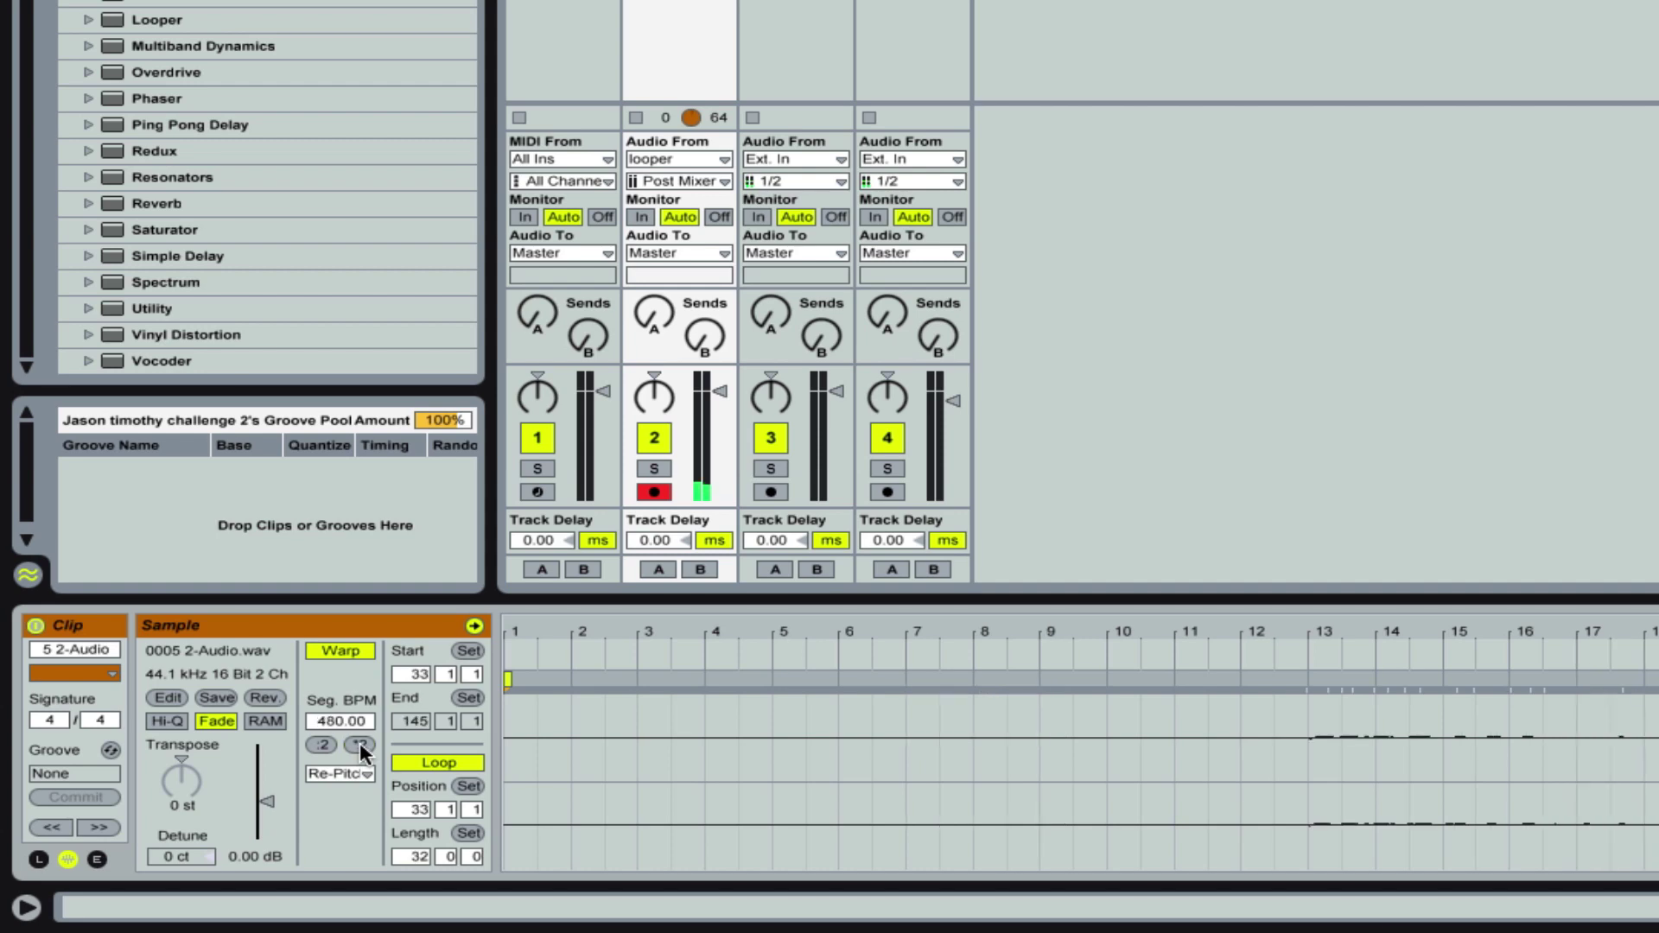
left_click(359, 743)
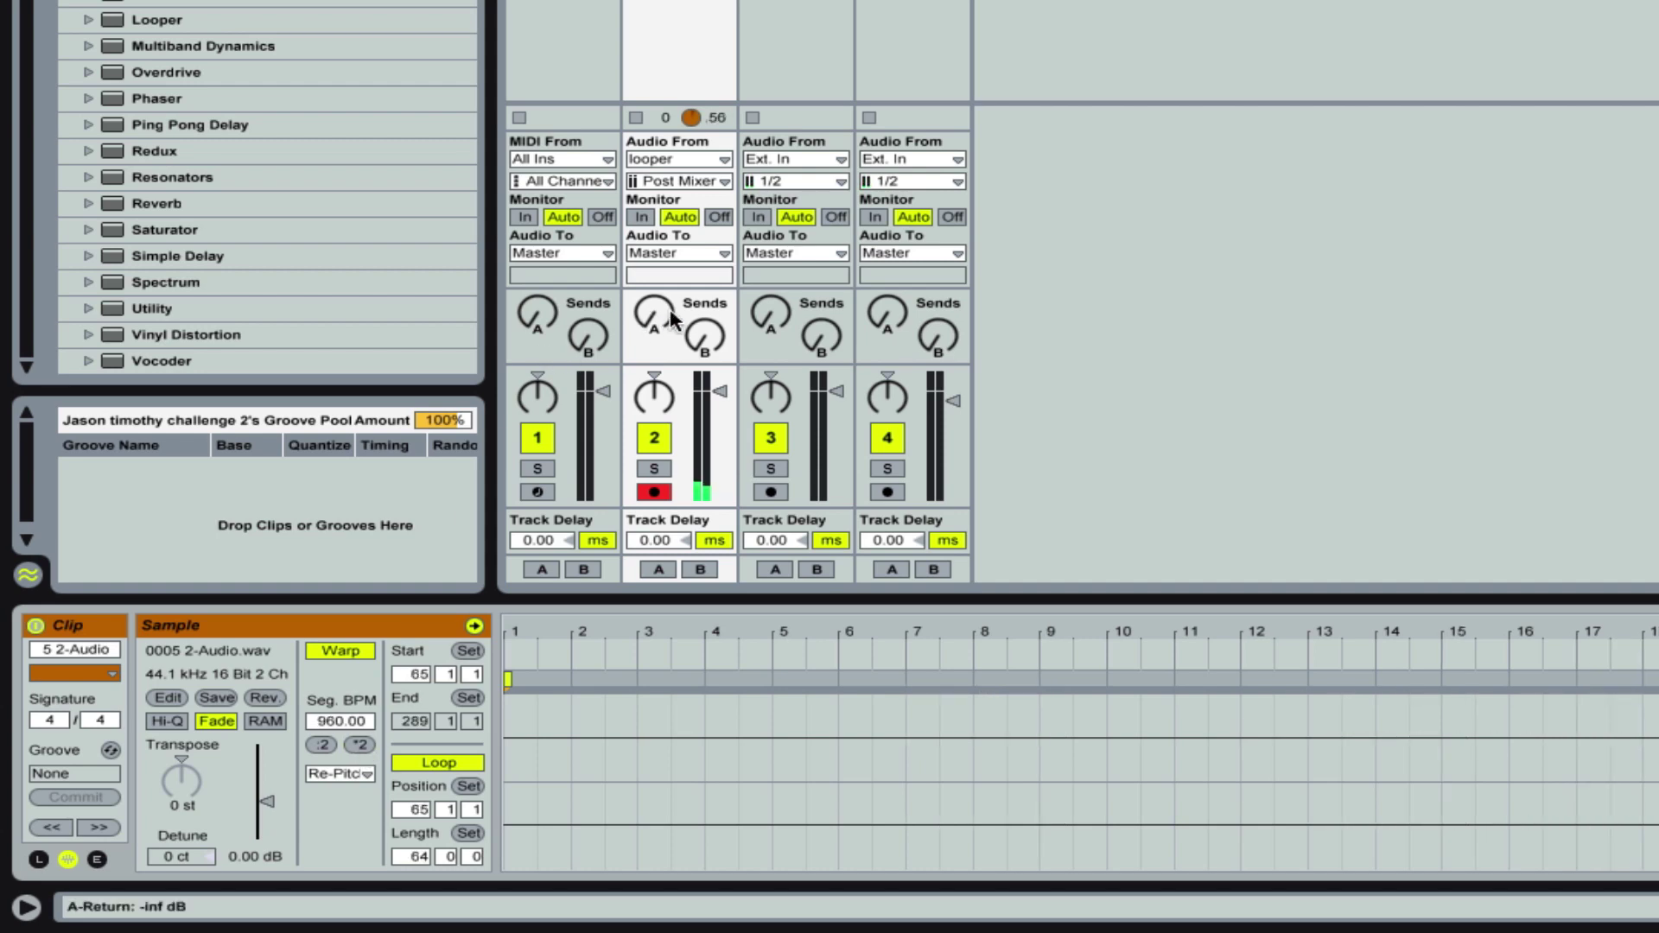
Add a Utility effect to the 2 Audio track and raise its gain.
key("shift+Tab")
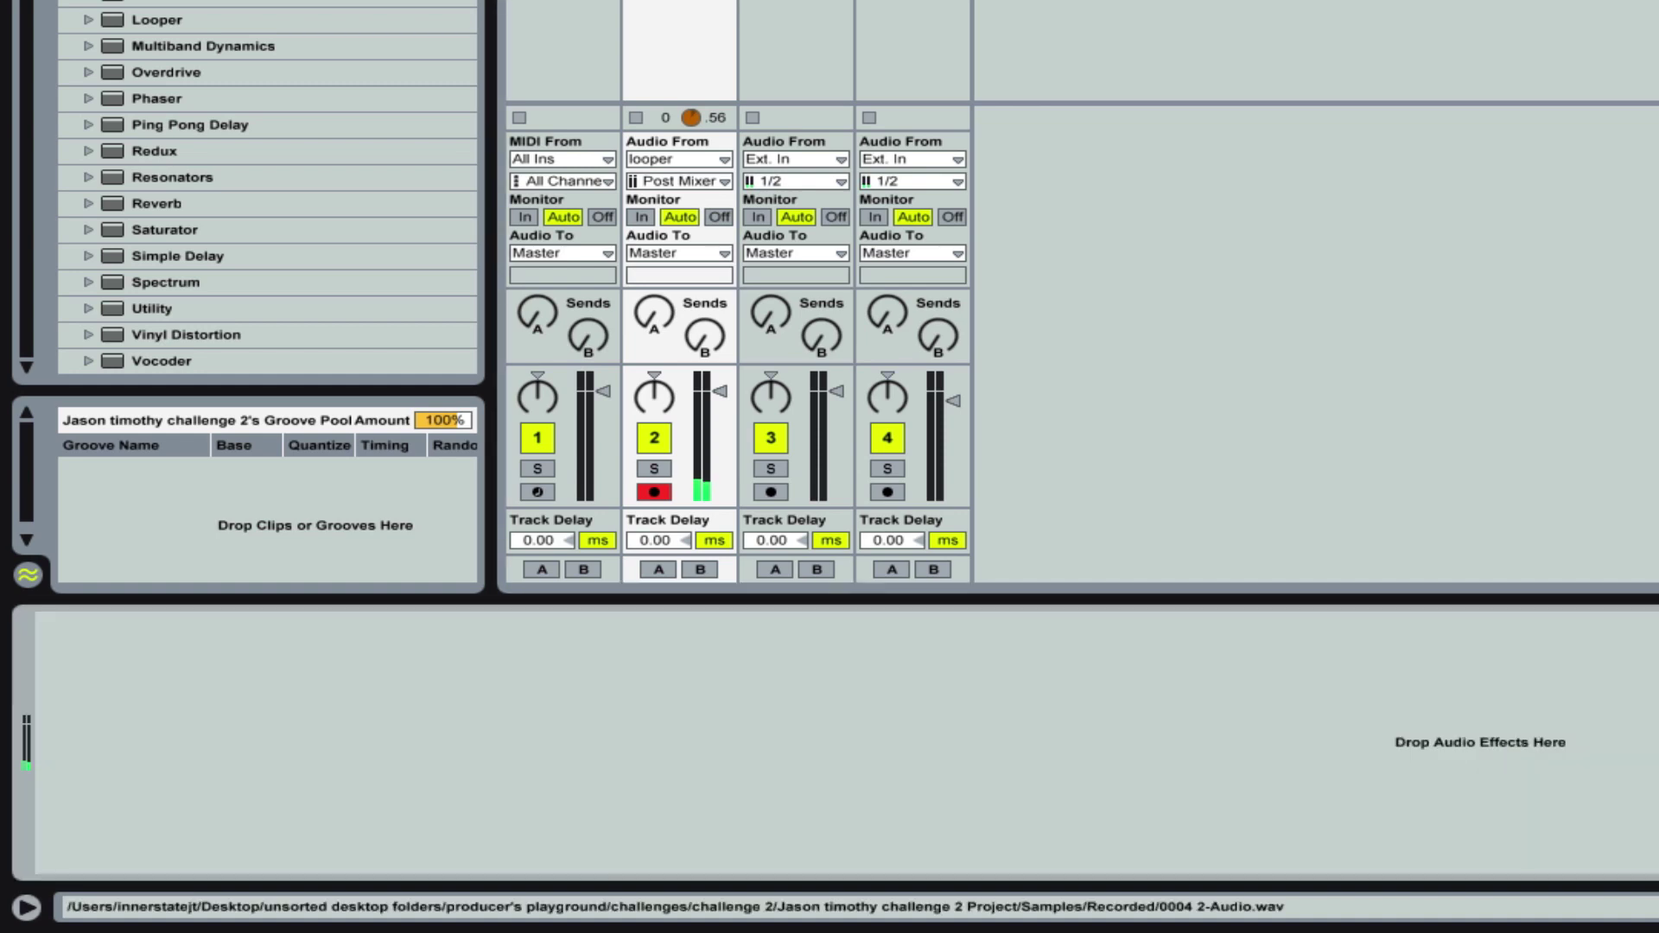
left_click_drag(106, 308, 116, 750)
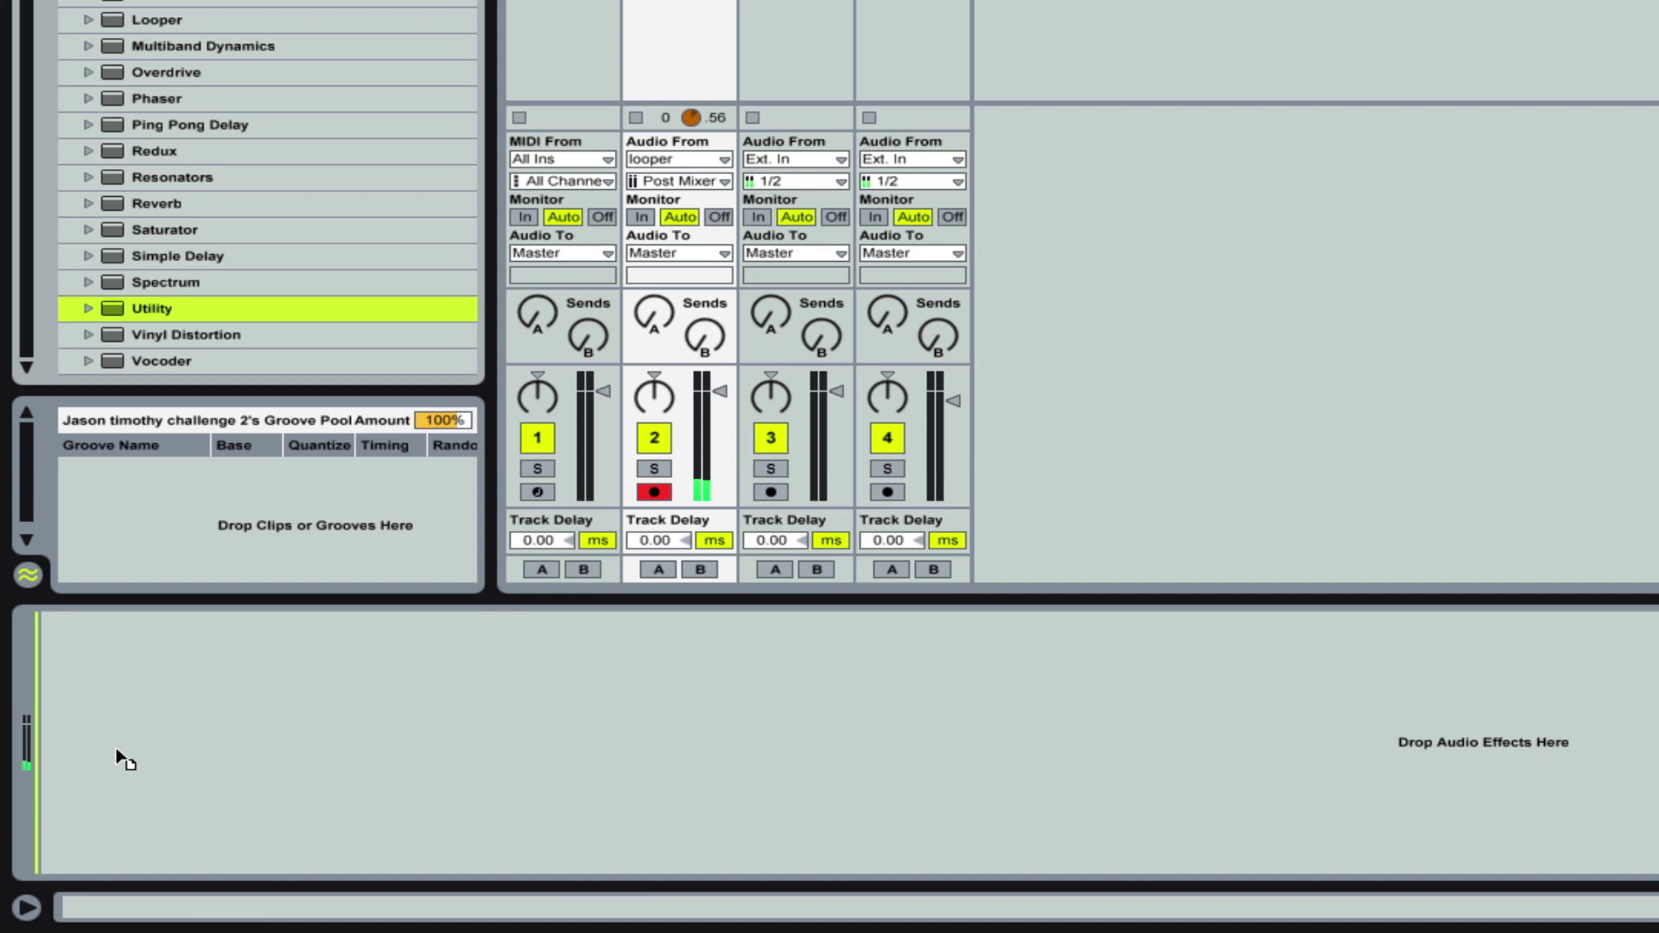
left_click_drag(116, 750, 102, 670)
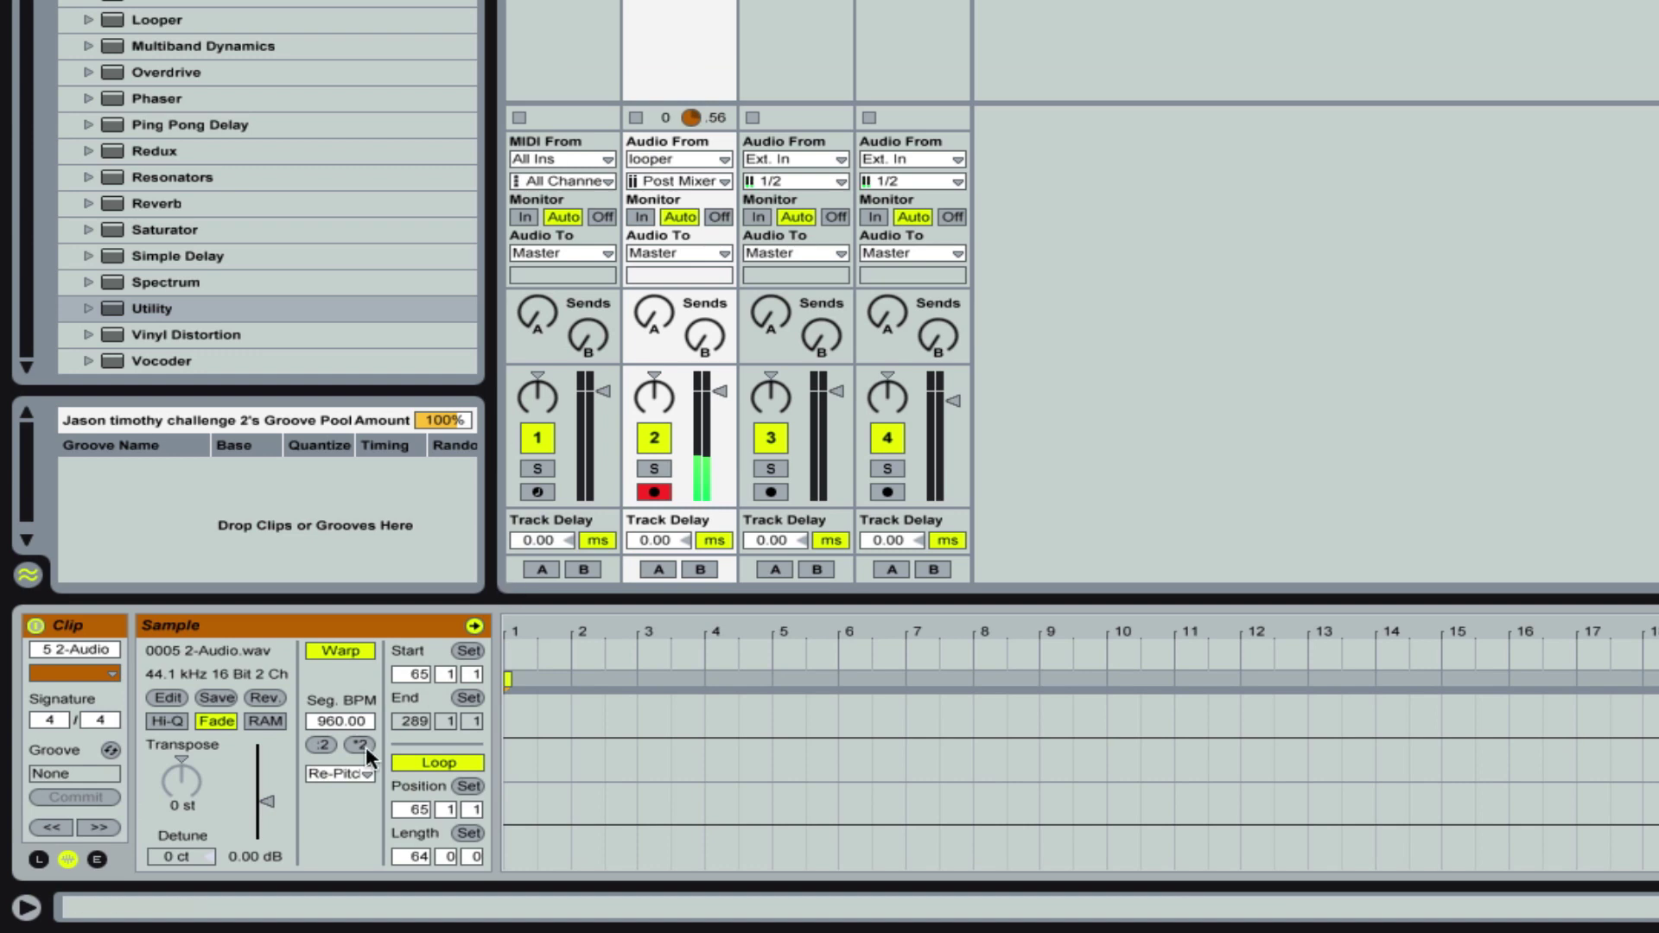
Halve the copied clip's segment BPM twice to 240.00.
double_click(321, 745)
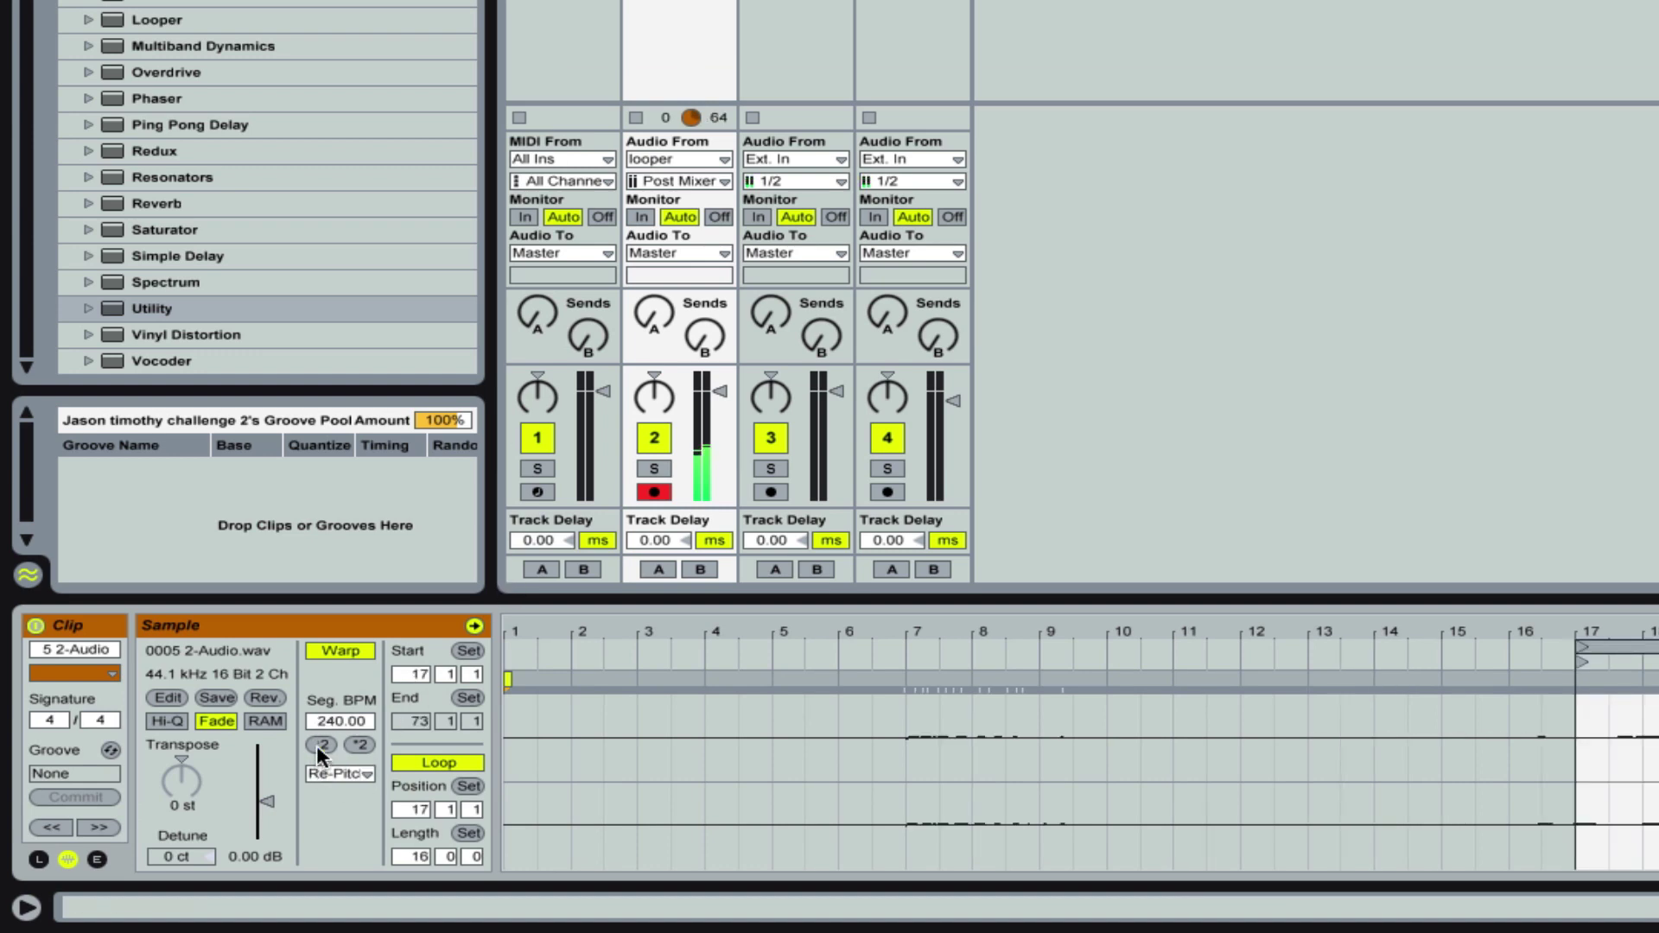
Halve the copied clip's segment BPM three times to 30.00.
left_click(316, 745)
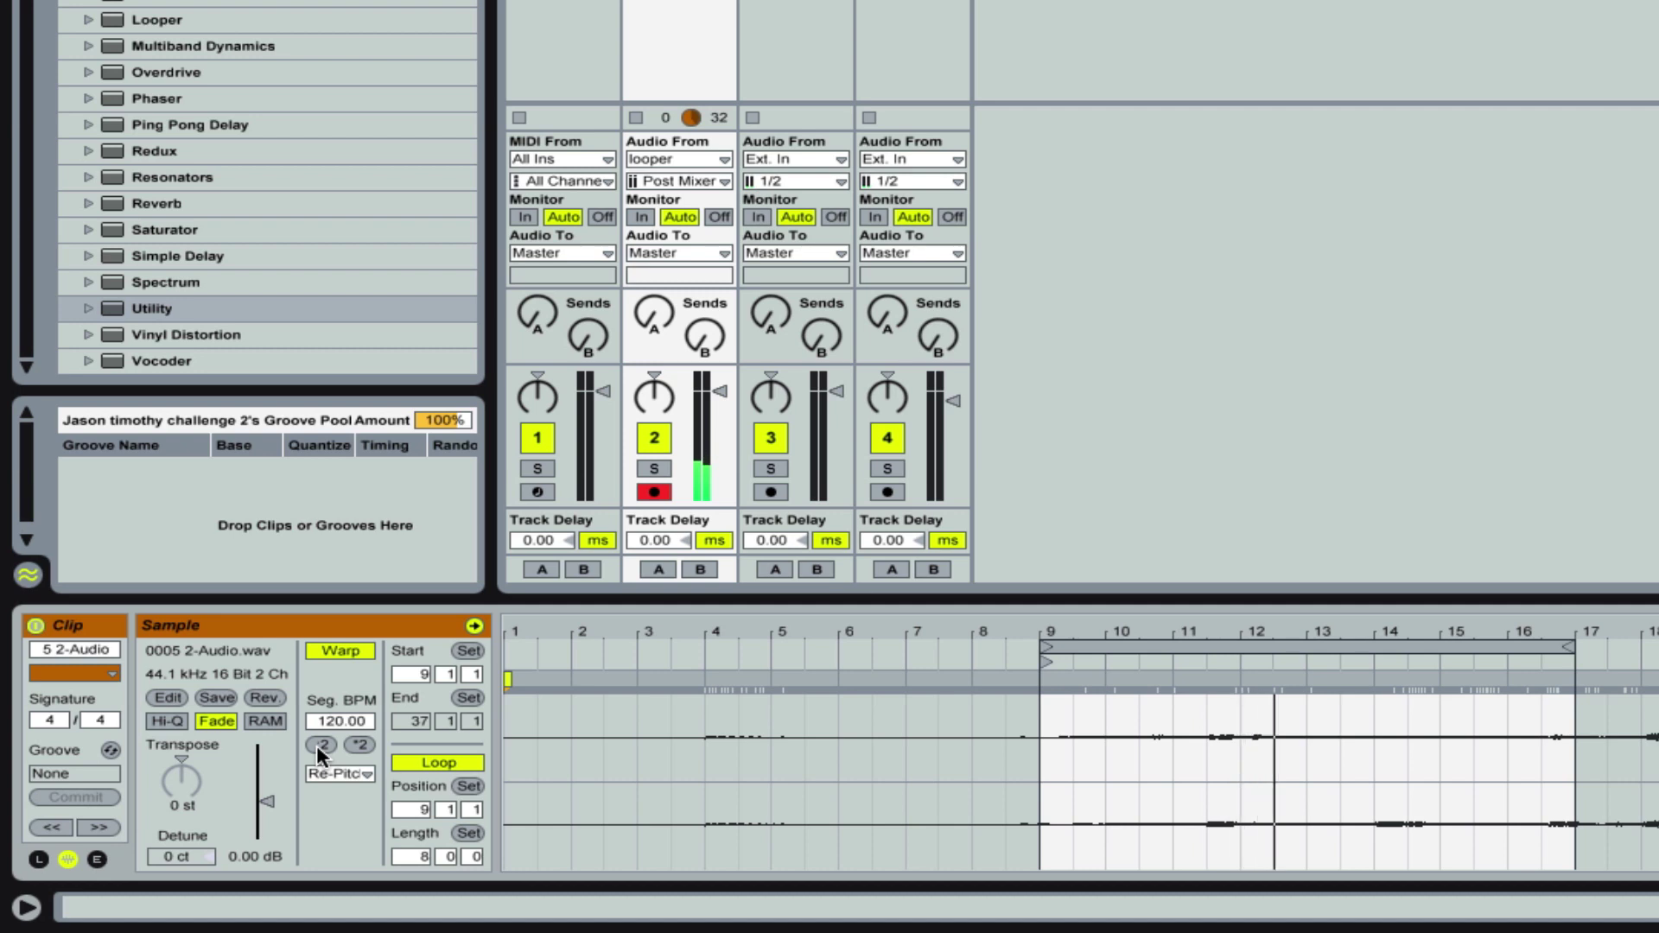
left_click(316, 745)
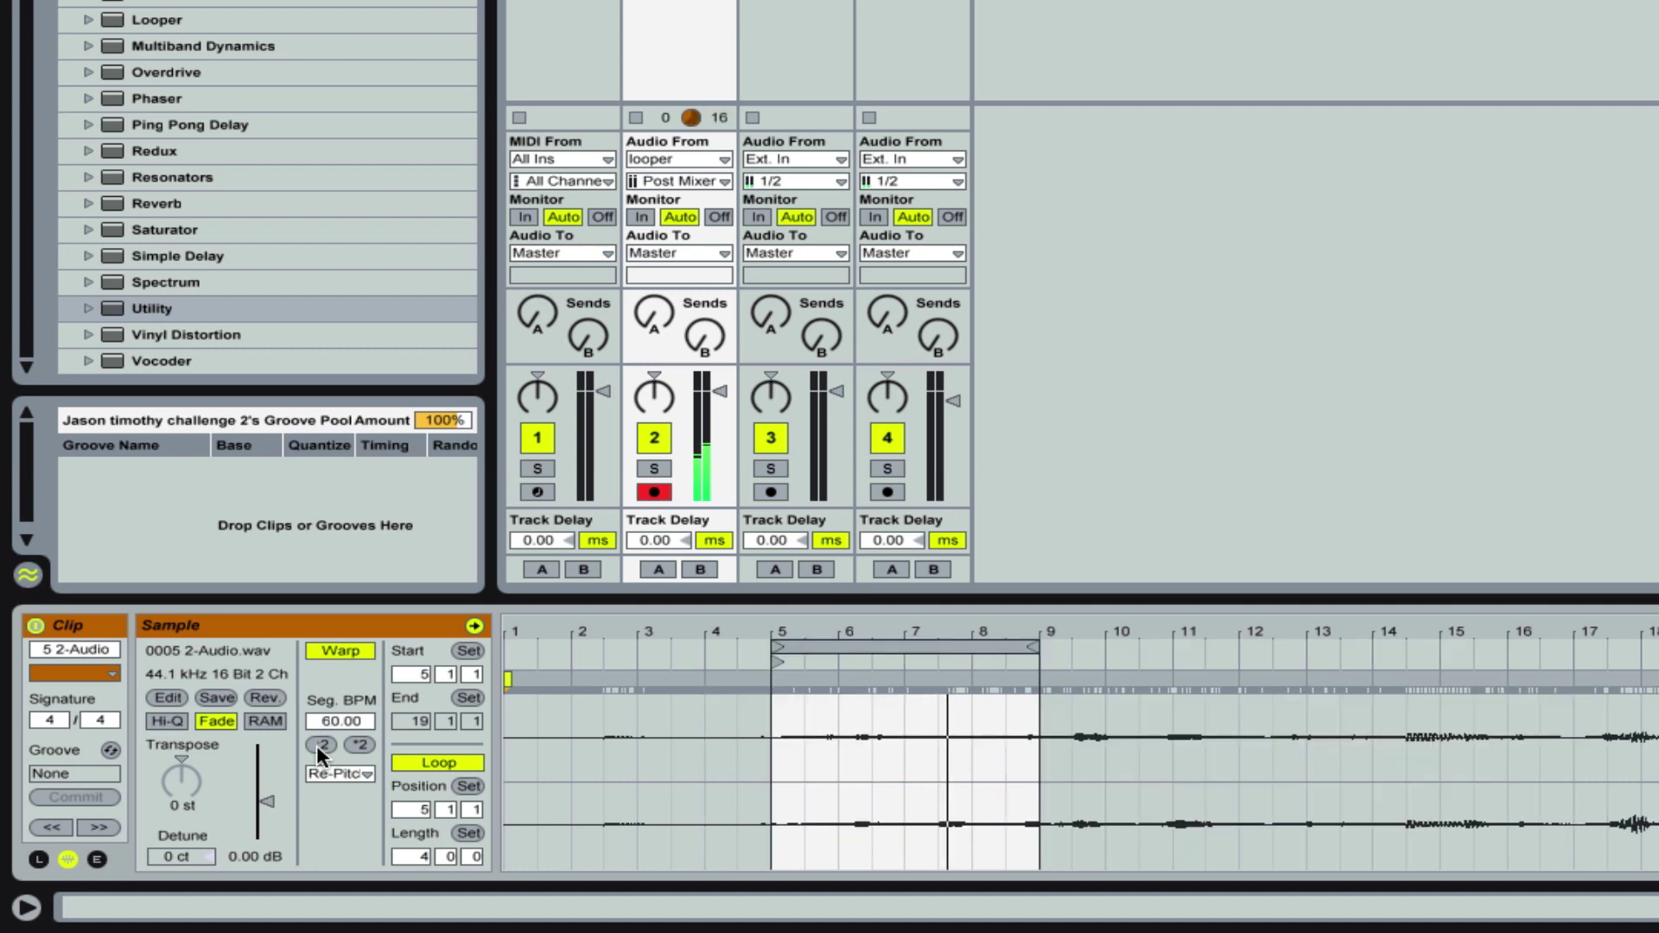
left_click(317, 744)
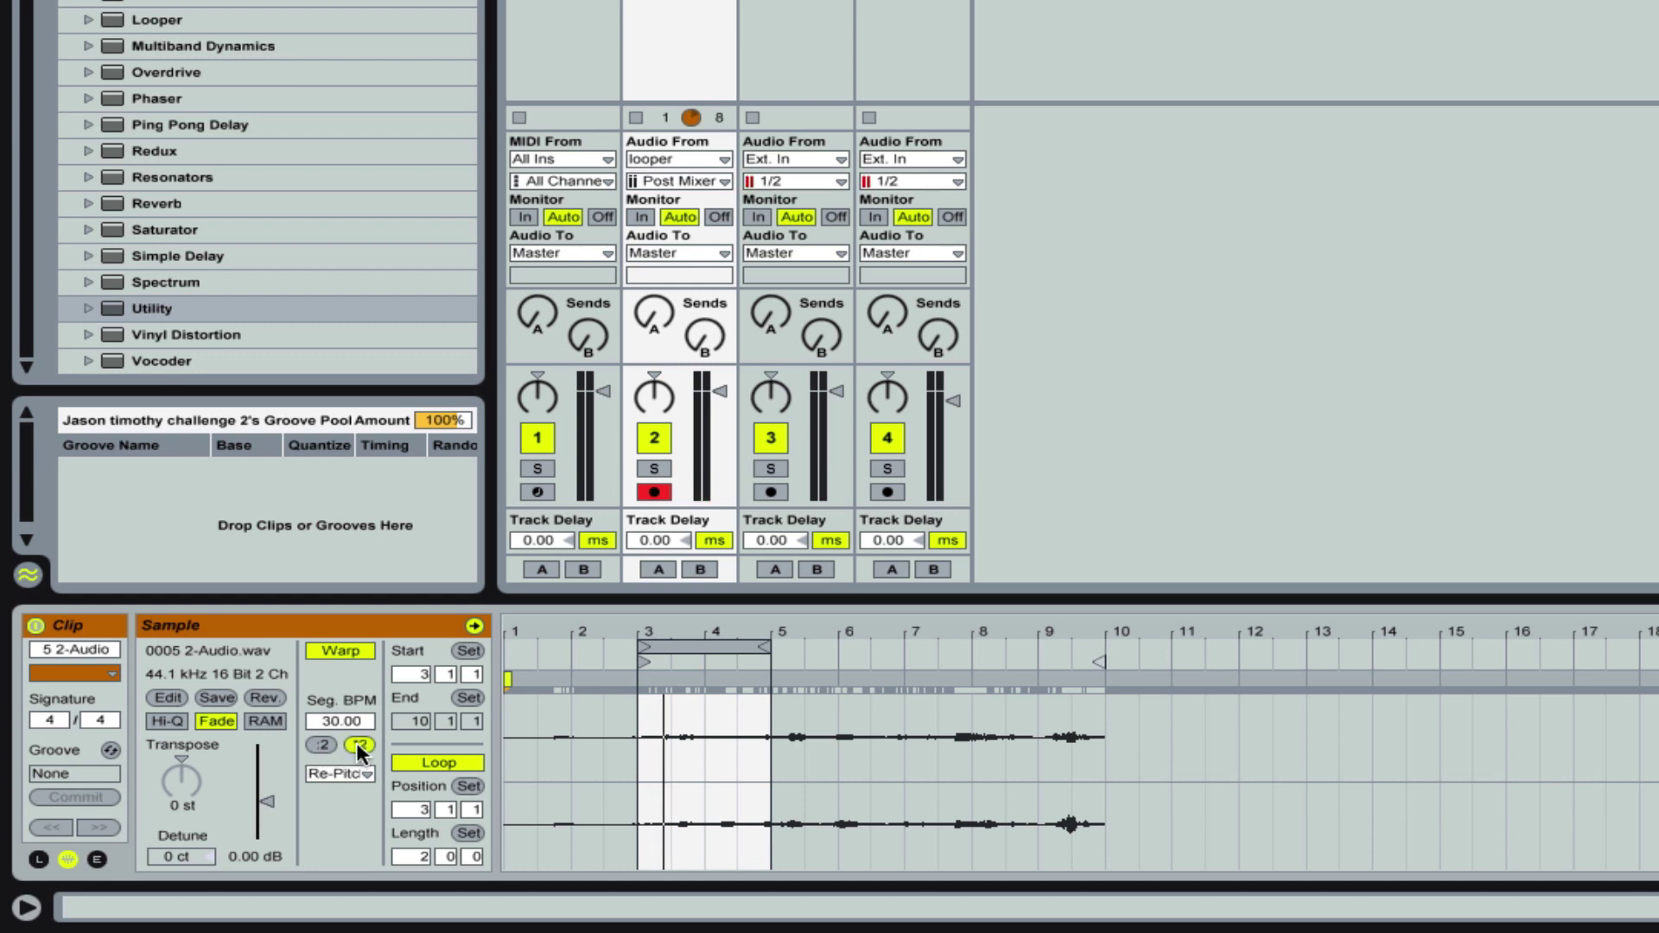
Double the copied clip's segment BPM five times to 960.00.
left_click(357, 745)
left_click(356, 745)
left_click(356, 745)
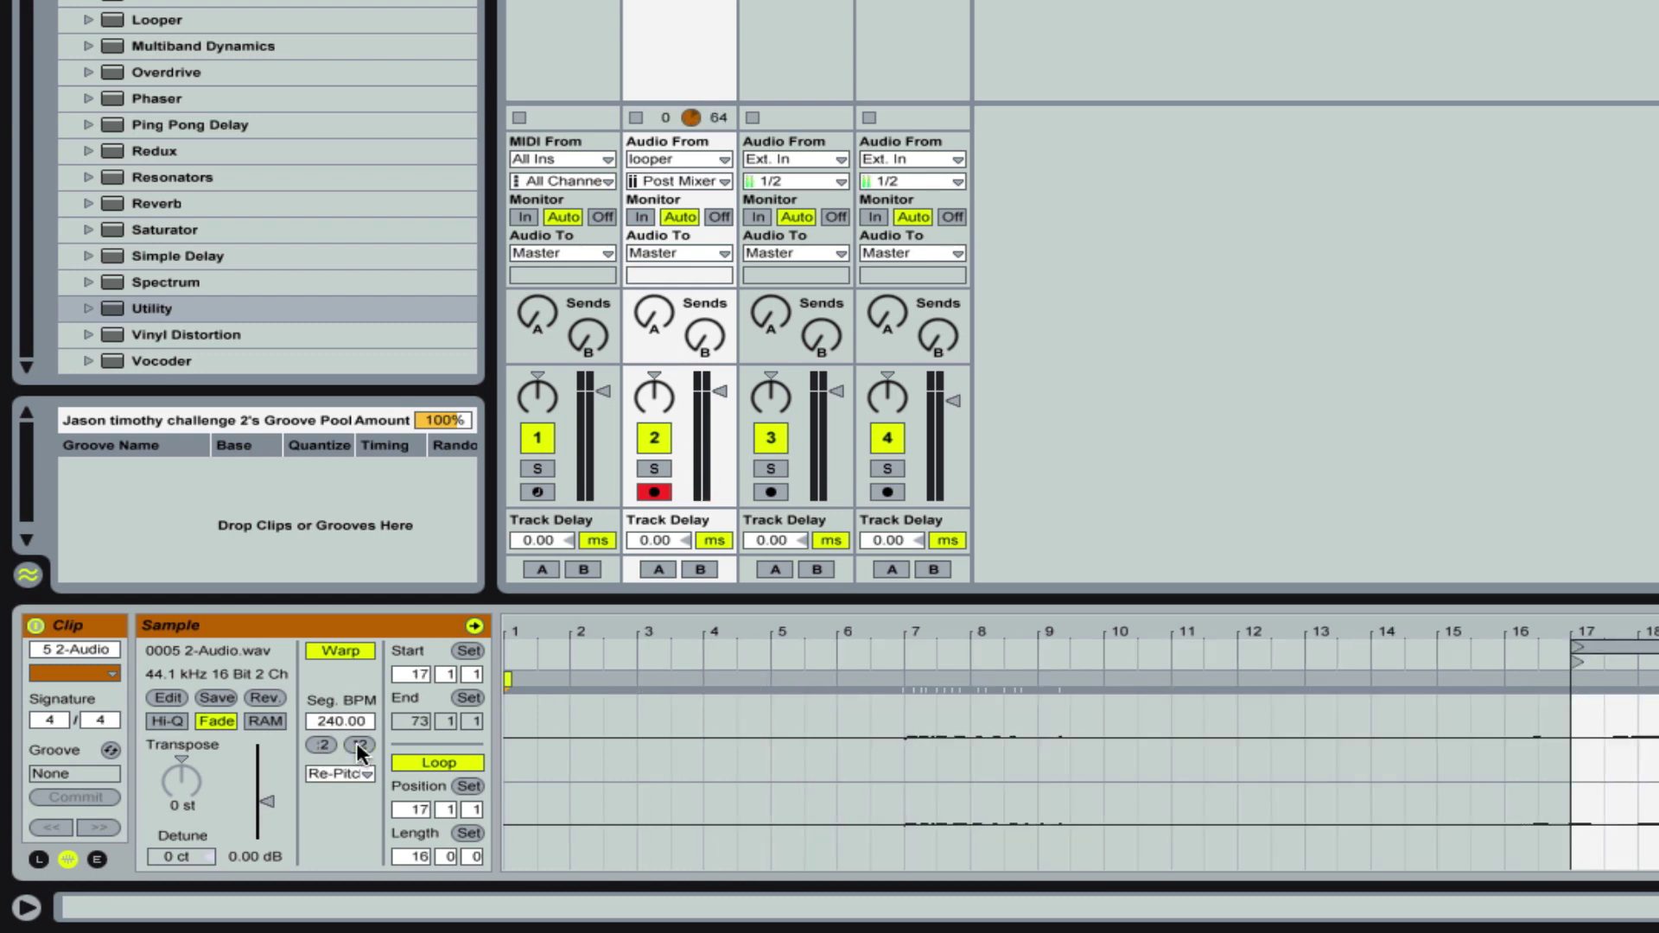
left_click(357, 745)
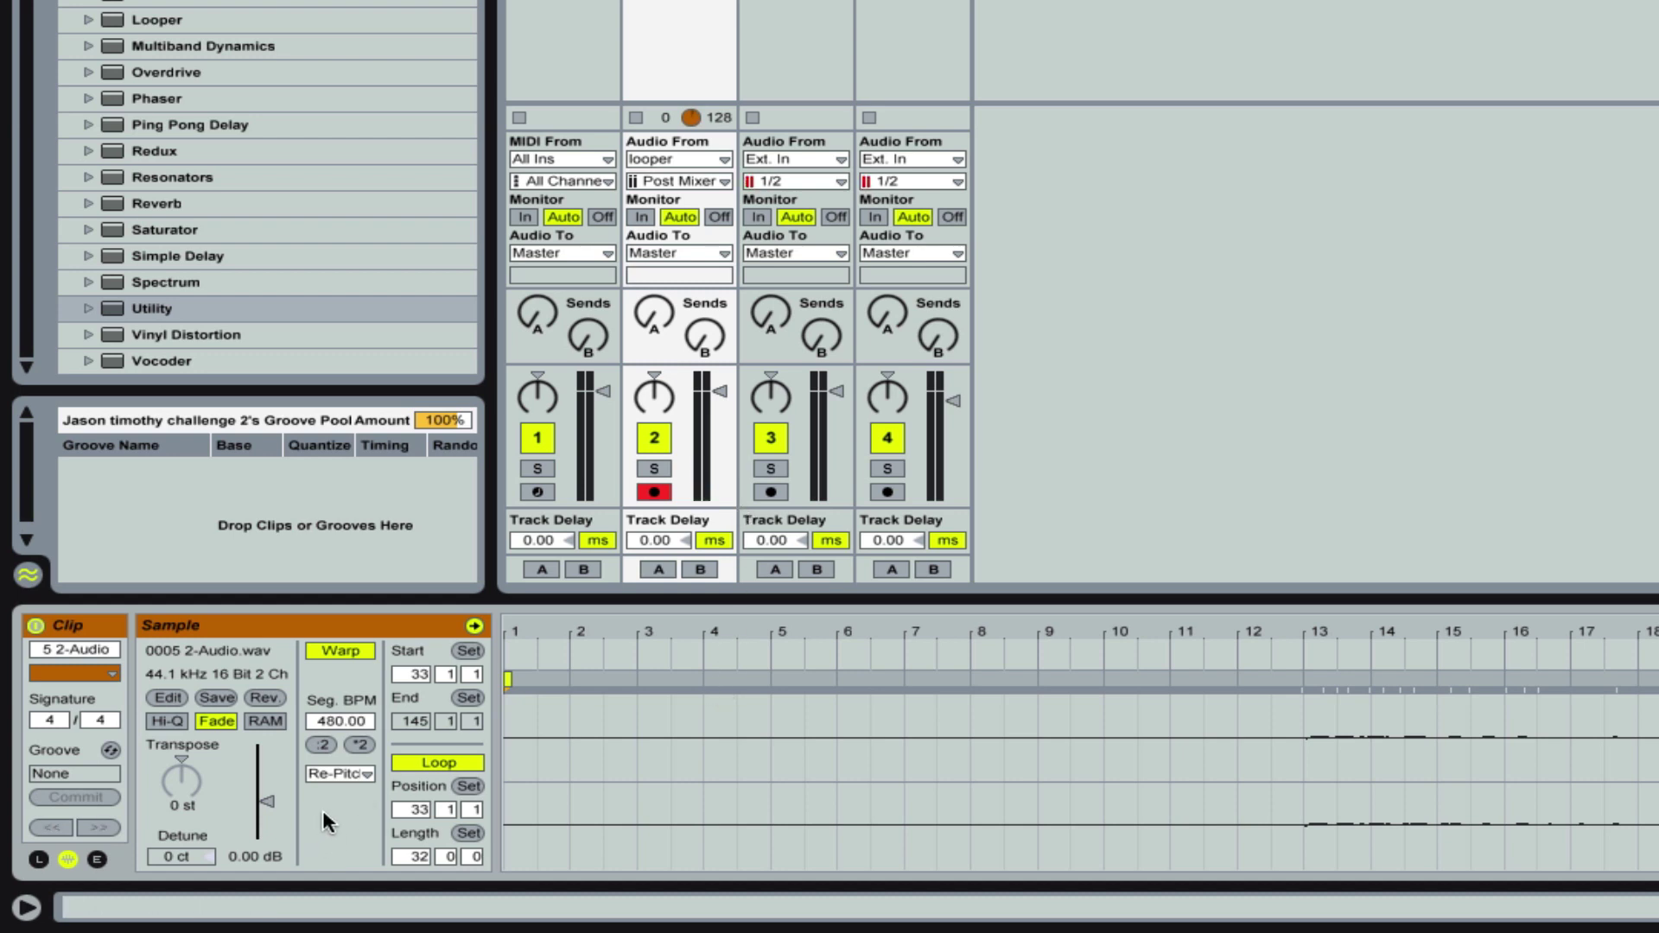
left_click(361, 743)
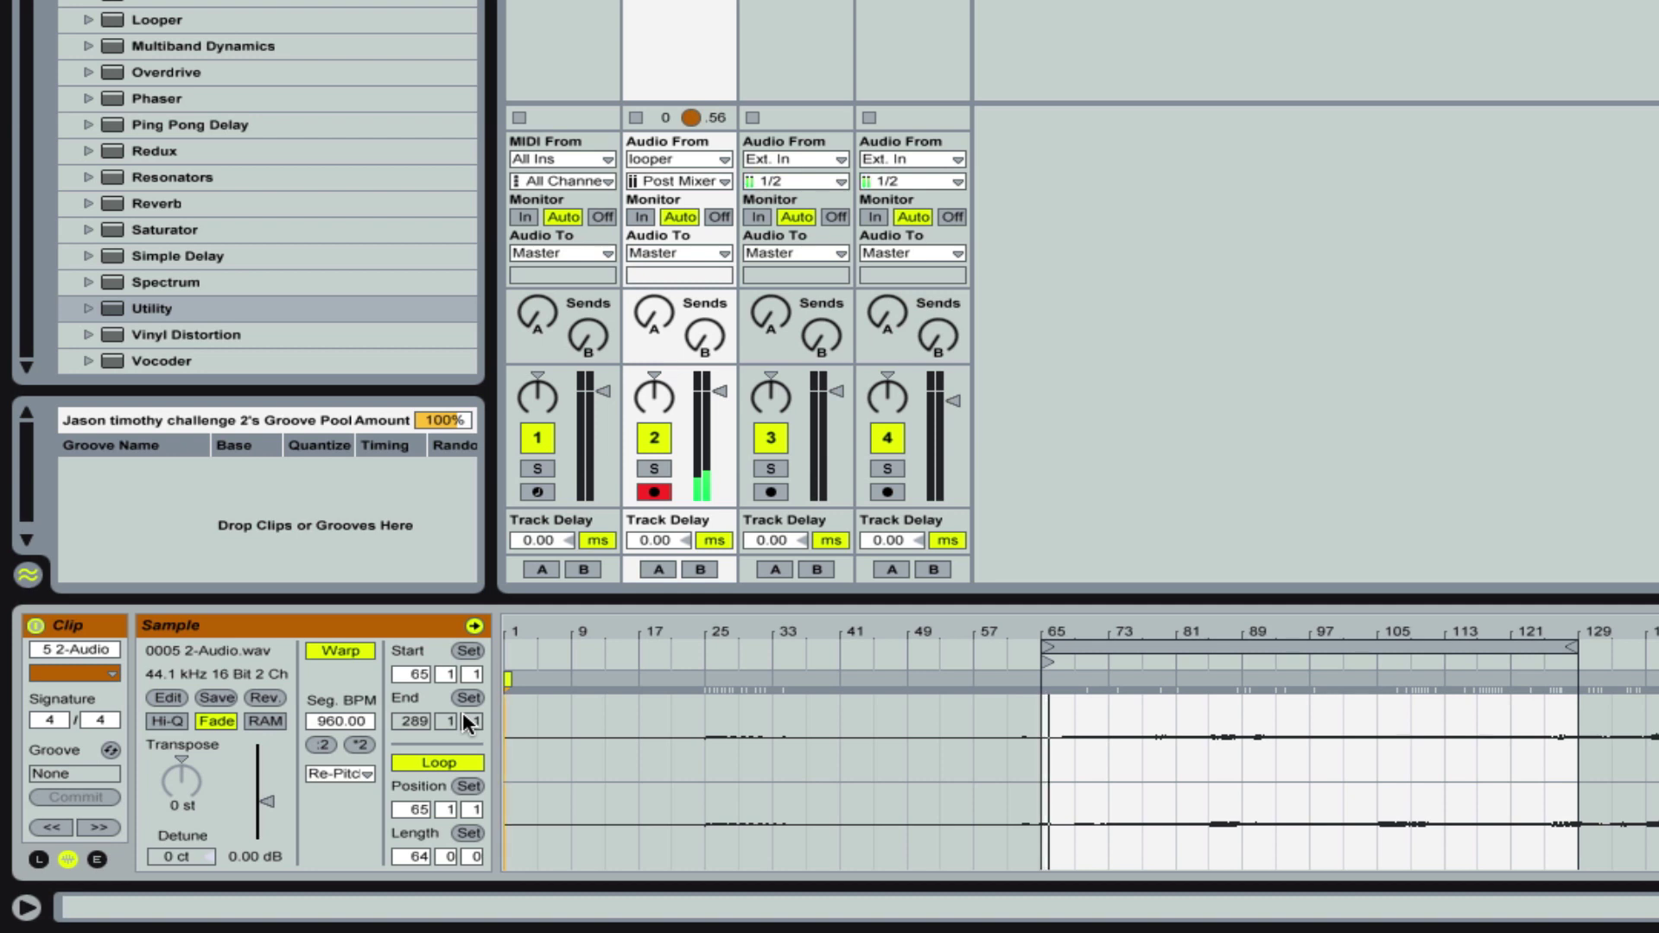
Set the clip's warp mode to Beats with Preserve at 1/16 and lower the transient envelope to 21.
left_click(371, 772)
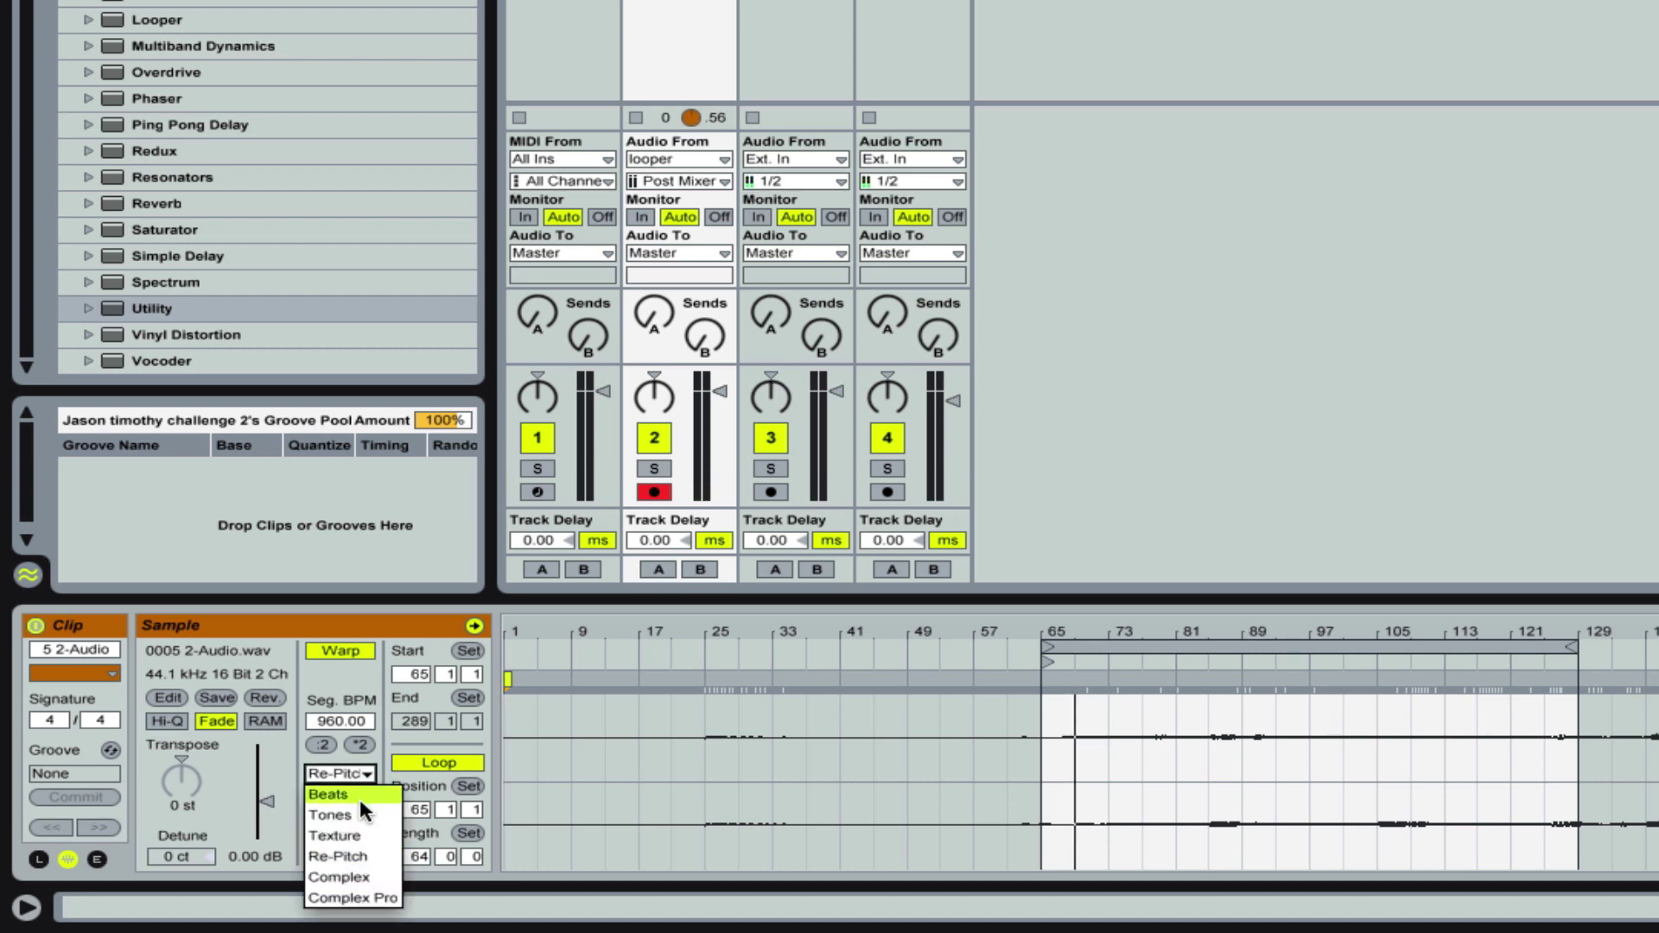
left_click(360, 795)
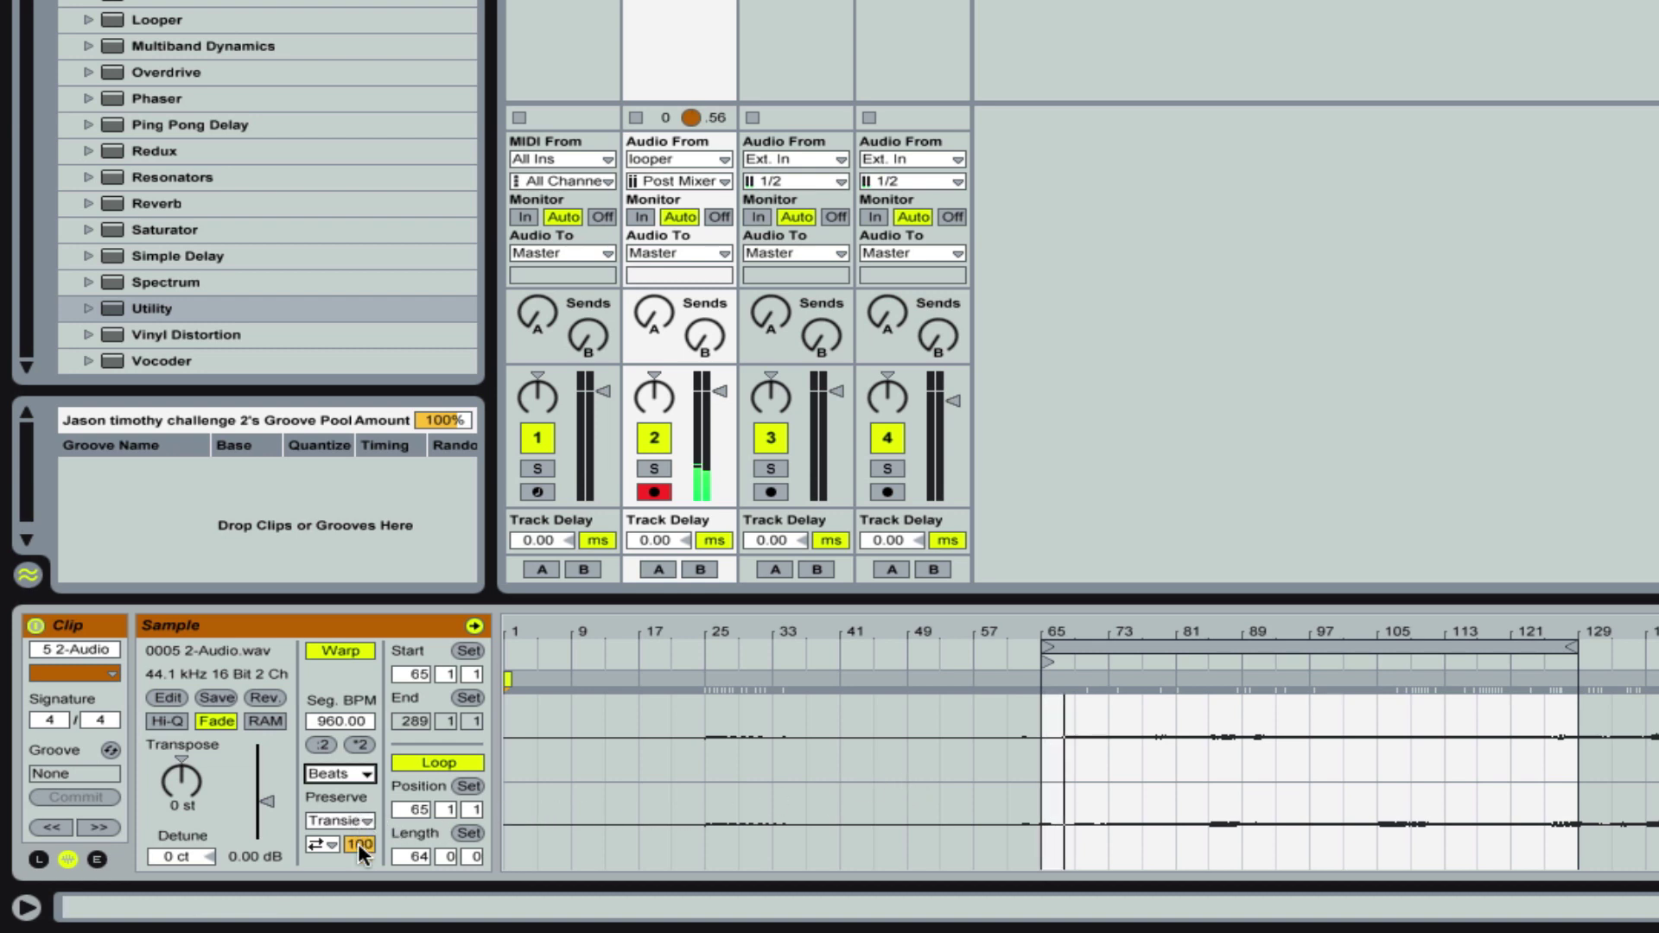
left_click_drag(358, 843, 373, 814)
left_click(373, 814)
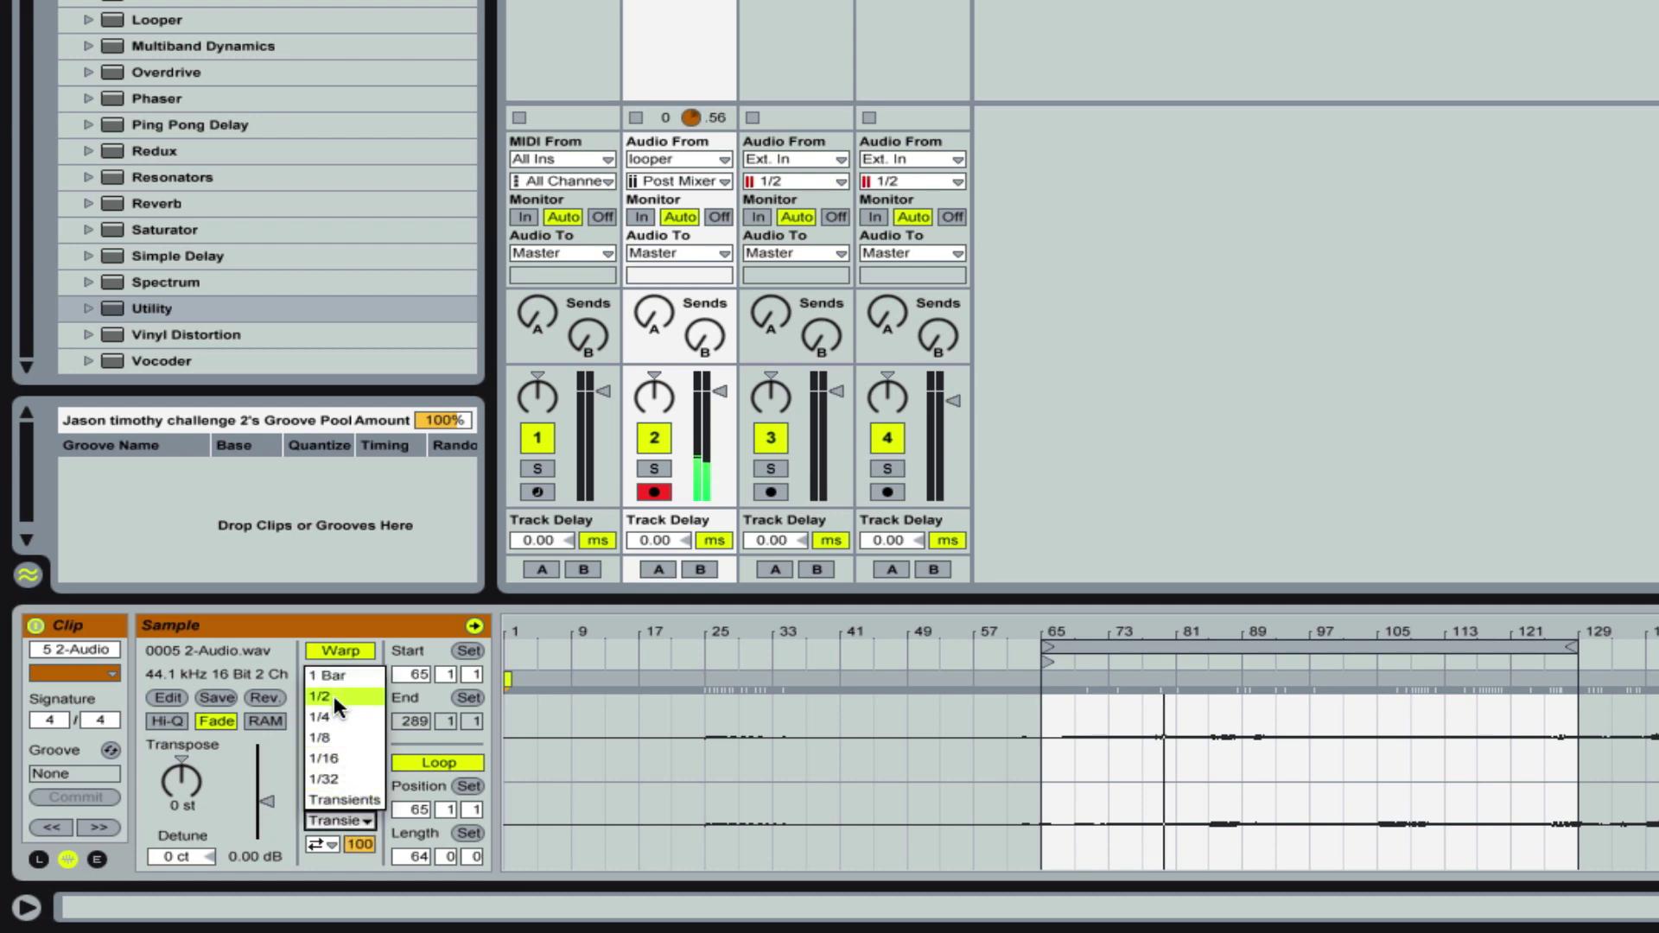
left_click(335, 759)
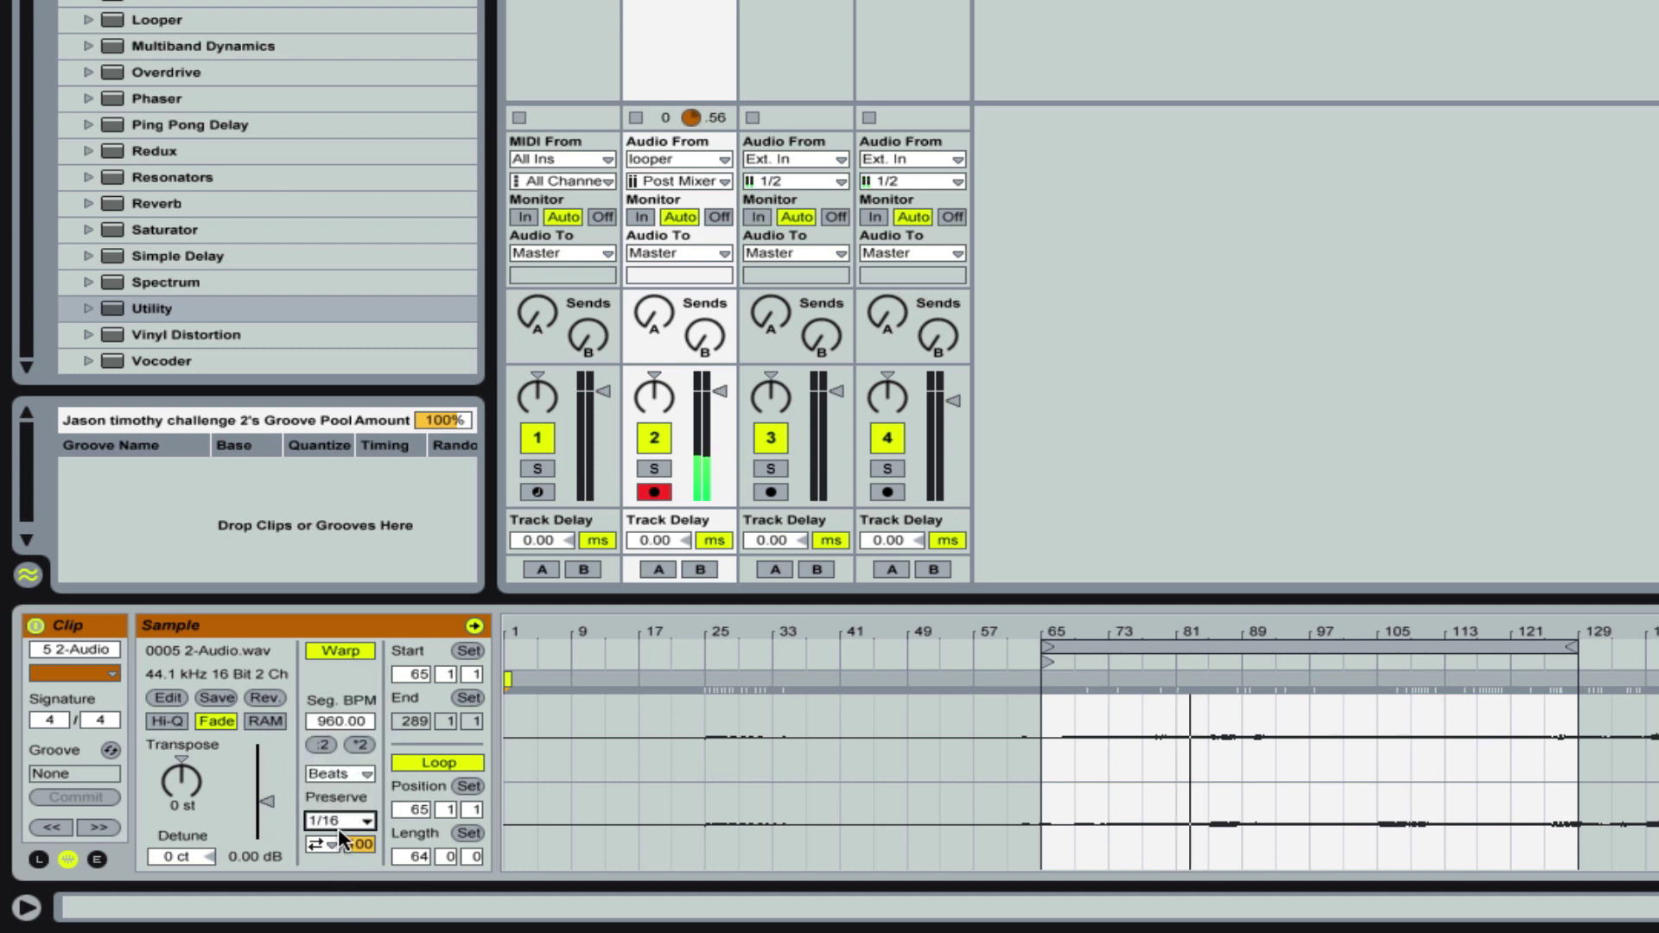
mouse_move(358, 845)
left_mouse_down()
mouse_move(358, 904)
mouse_move(358, 849)
left_mouse_up()
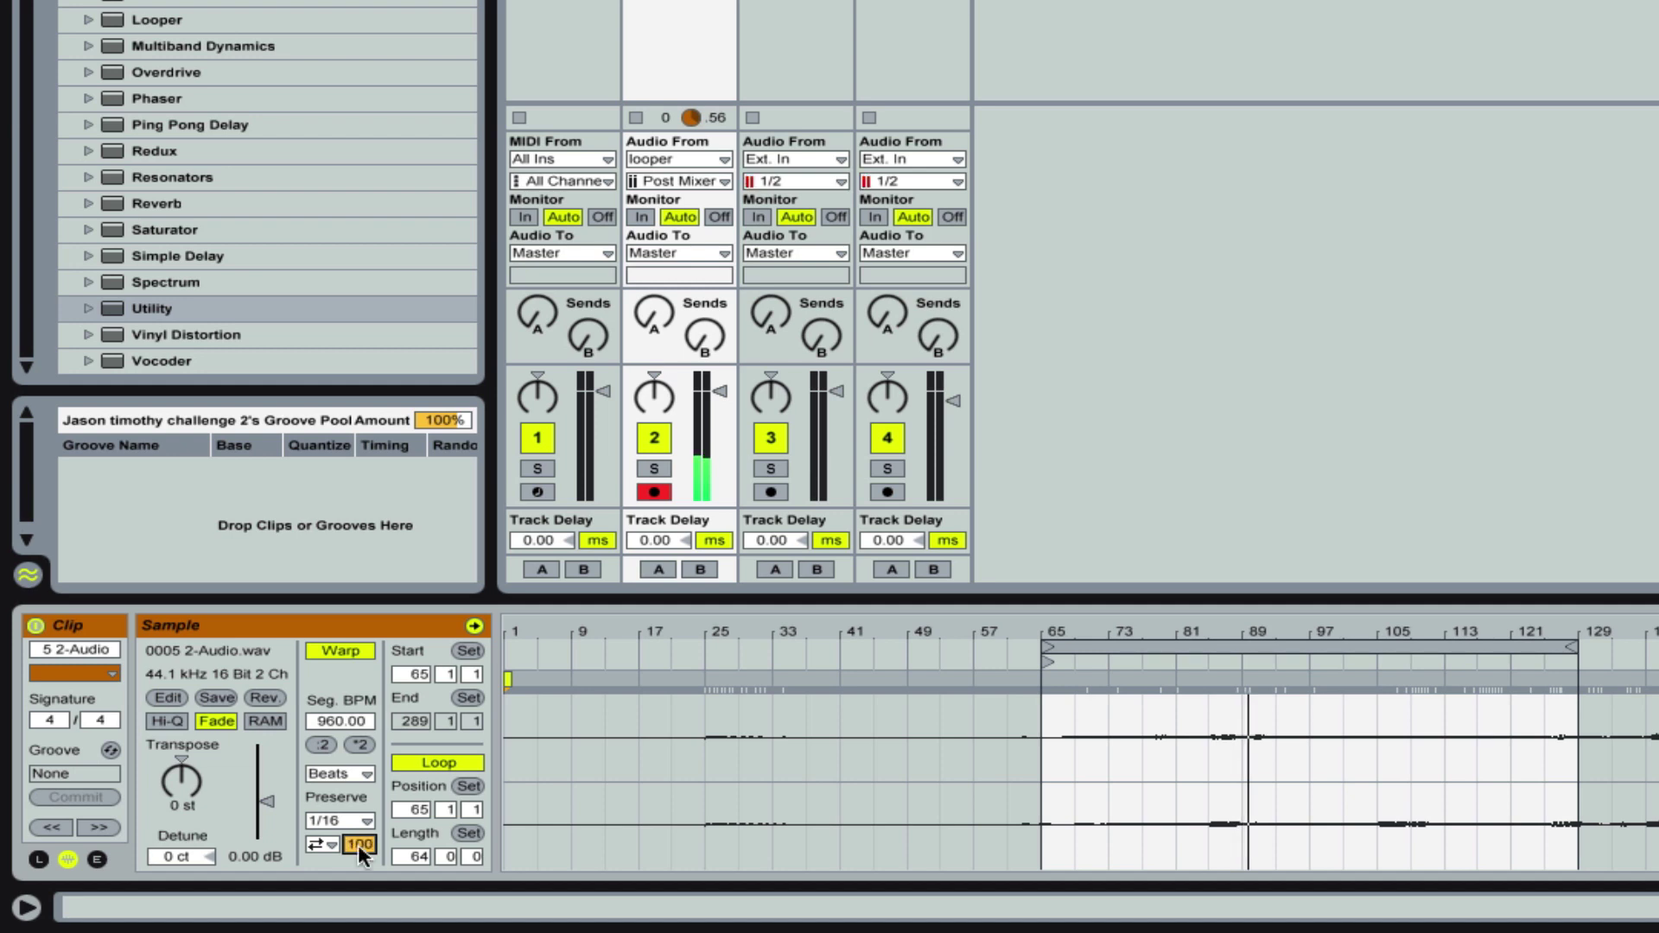
left_click_drag(361, 838, 356, 871)
Try the transient loop modes Off and Loop Forward on the clip, and return to Loop Back-and-Forth.
left_click(330, 840)
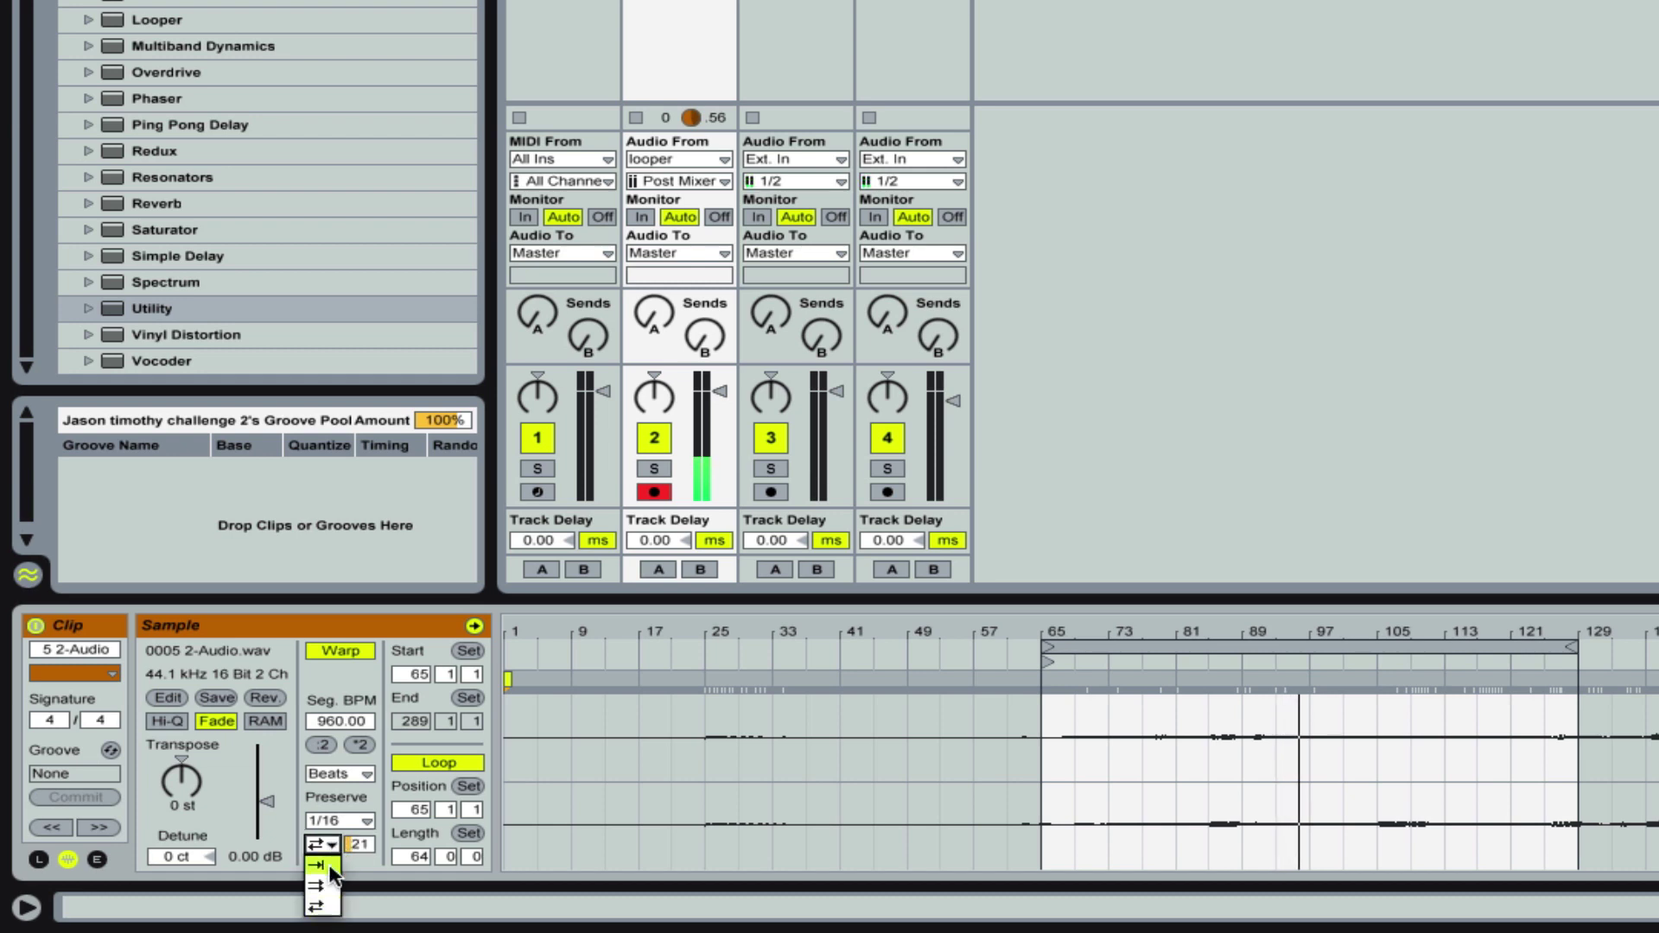
left_click(327, 865)
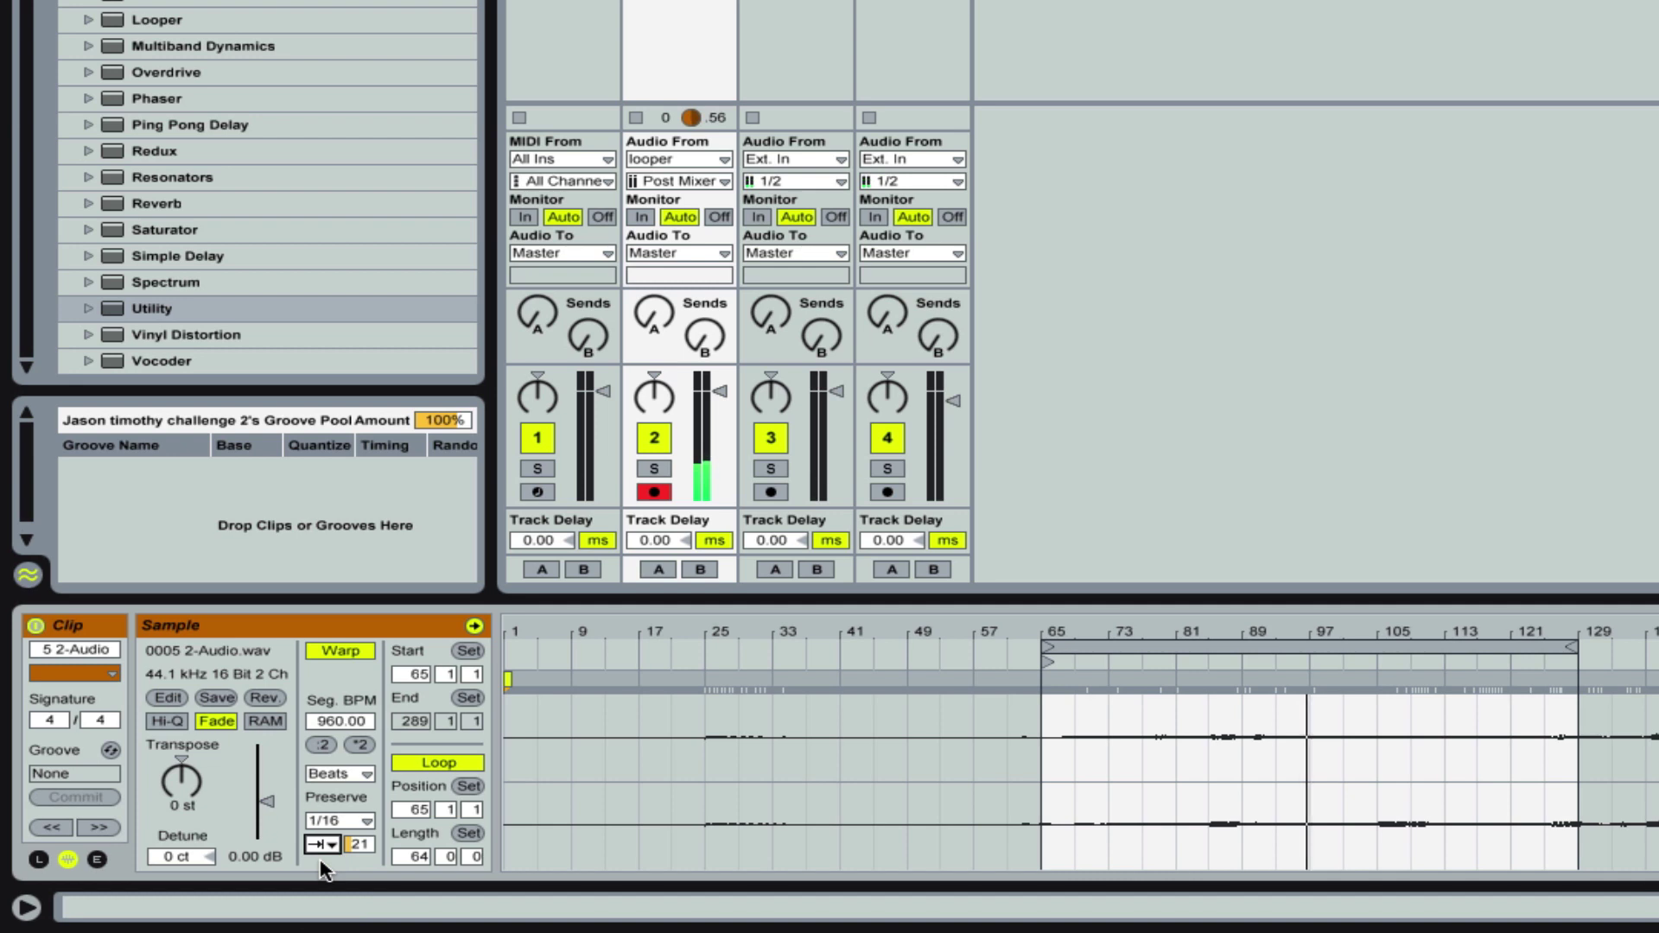
left_click(329, 846)
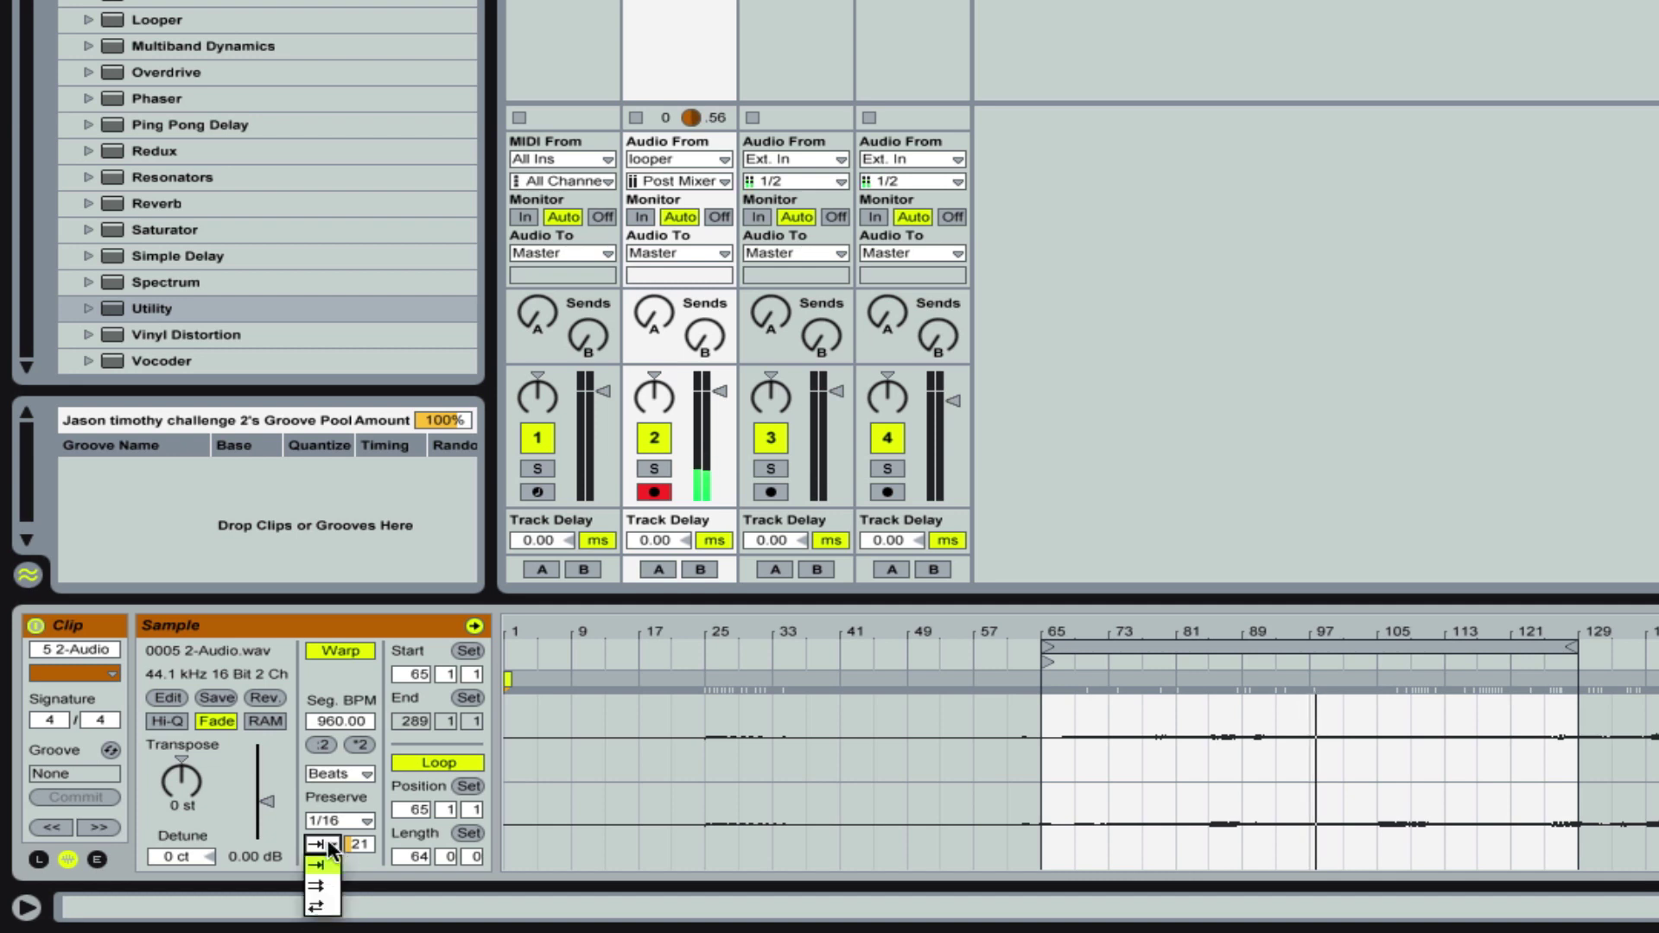
left_click(325, 881)
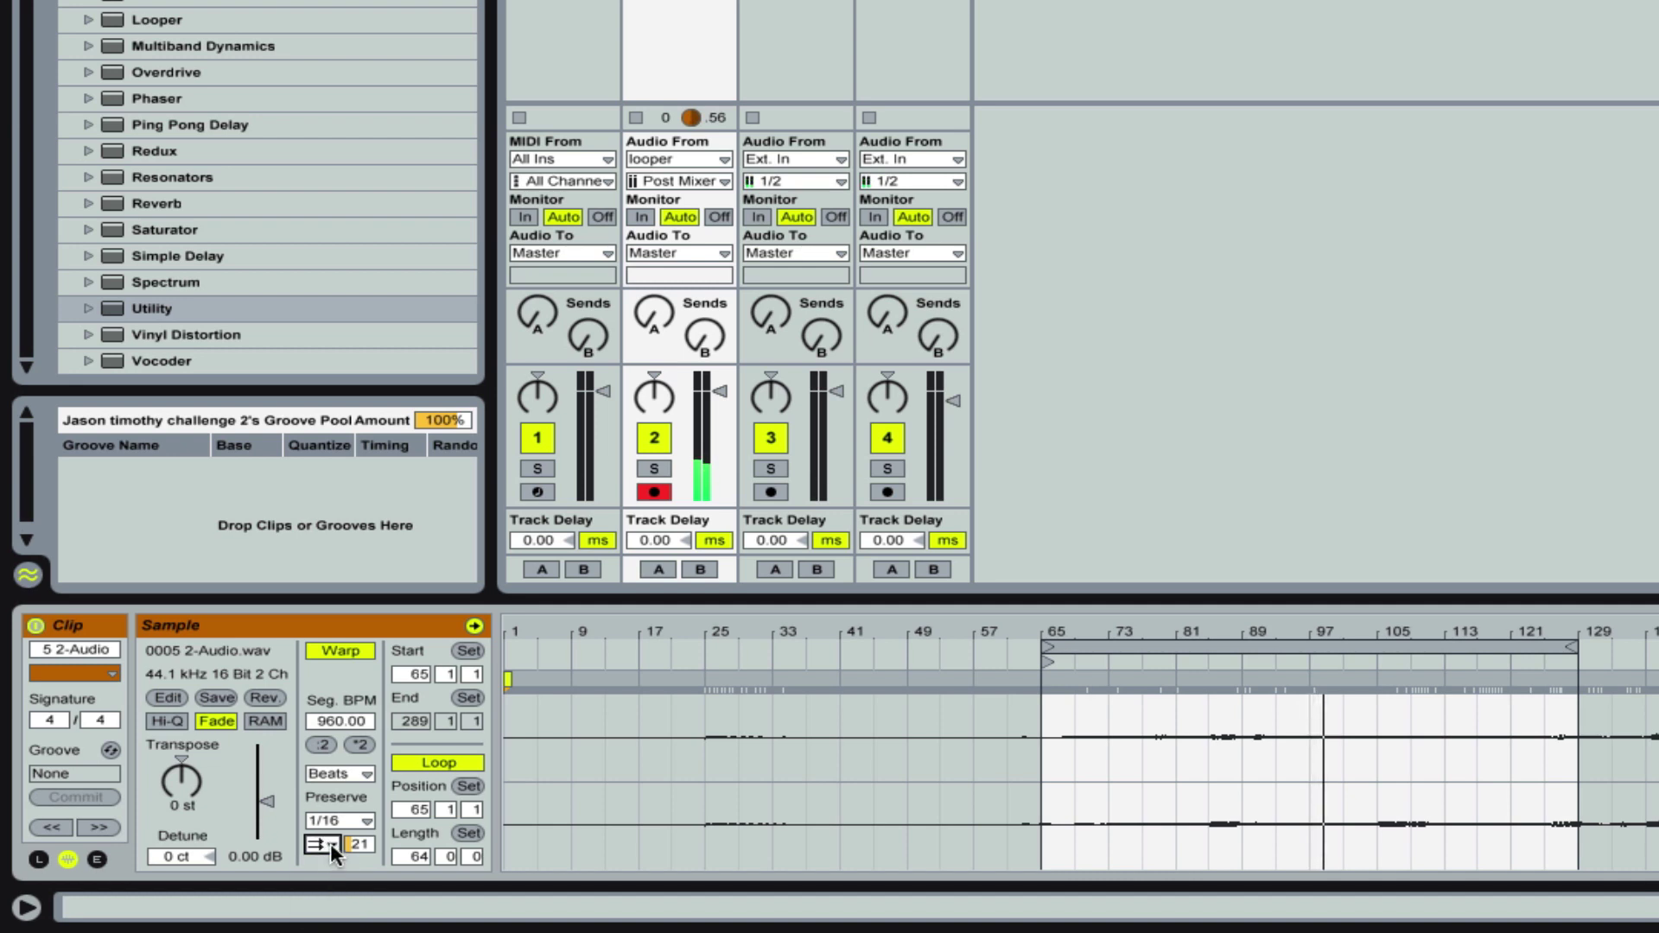
left_click(330, 843)
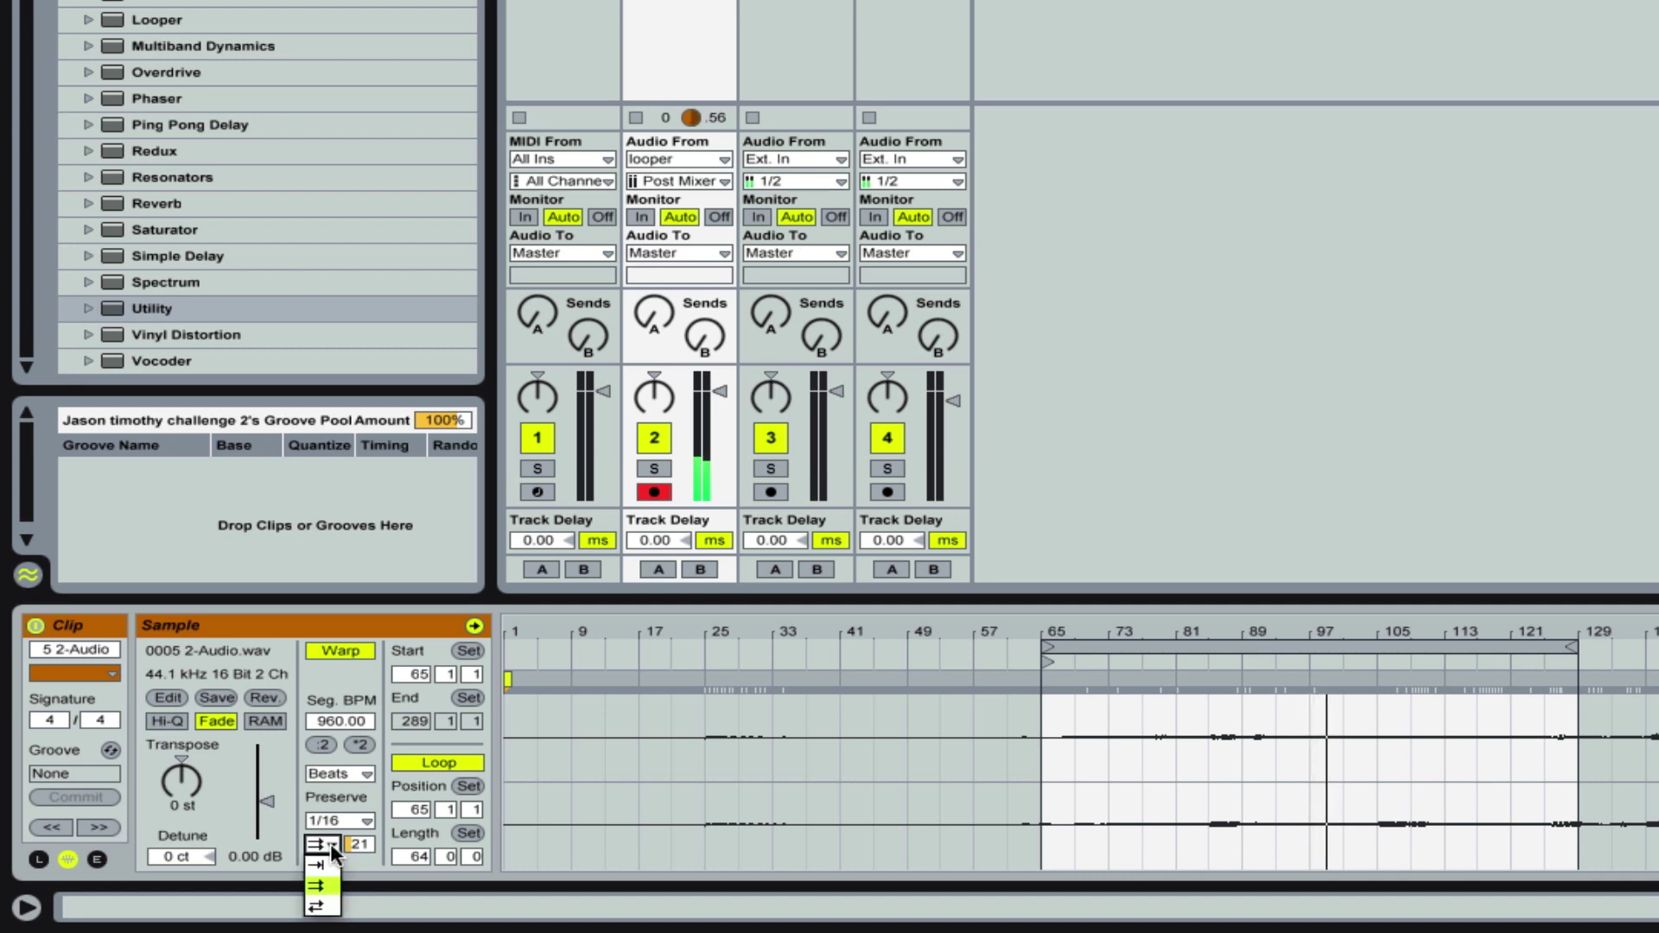
left_click(330, 905)
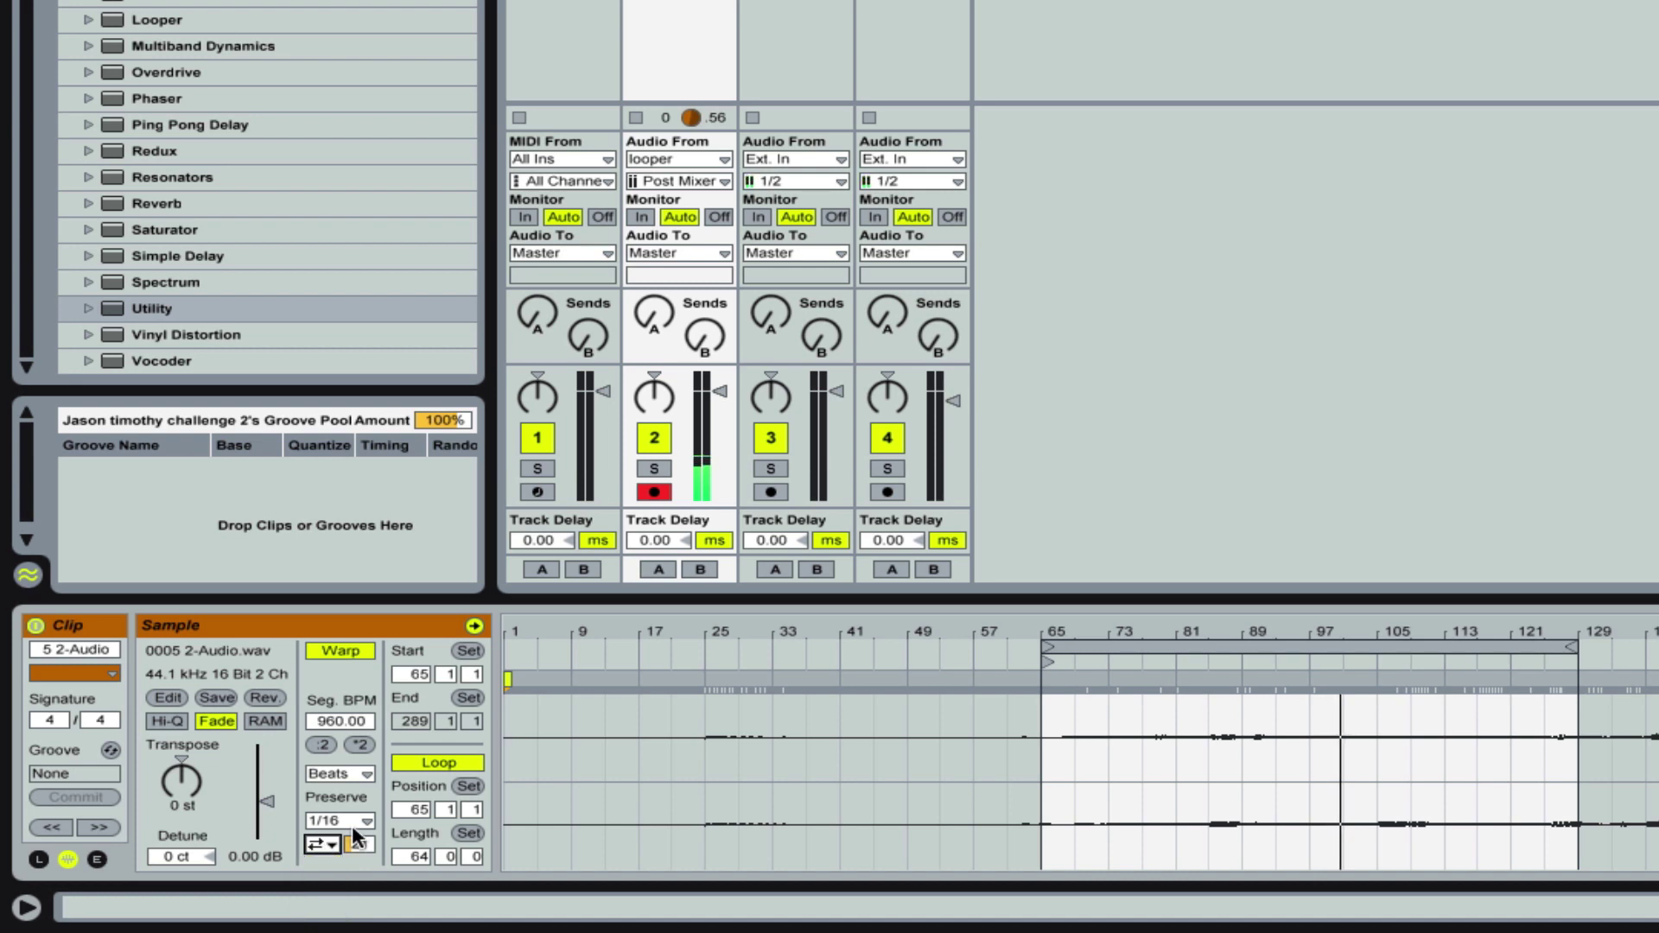
Raise the clip's transient envelope to 32, and with Preserve changed to 1/32 raise it to 41.
left_click_drag(358, 844, 357, 855)
type("52")
key("Return")
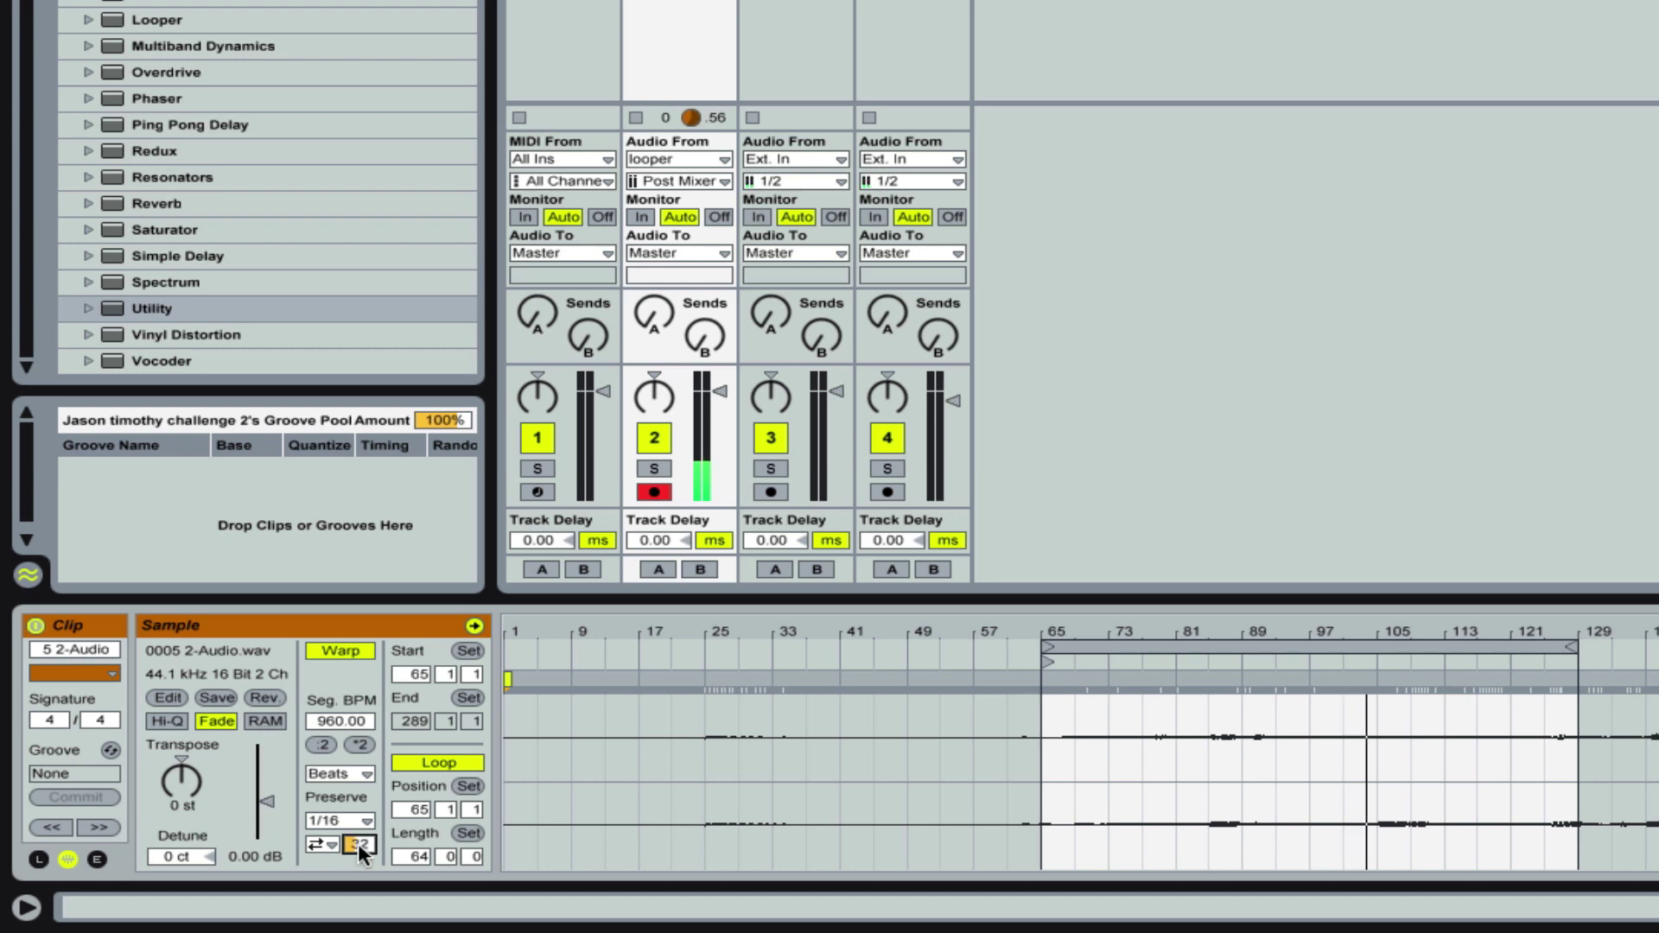
left_click(365, 820)
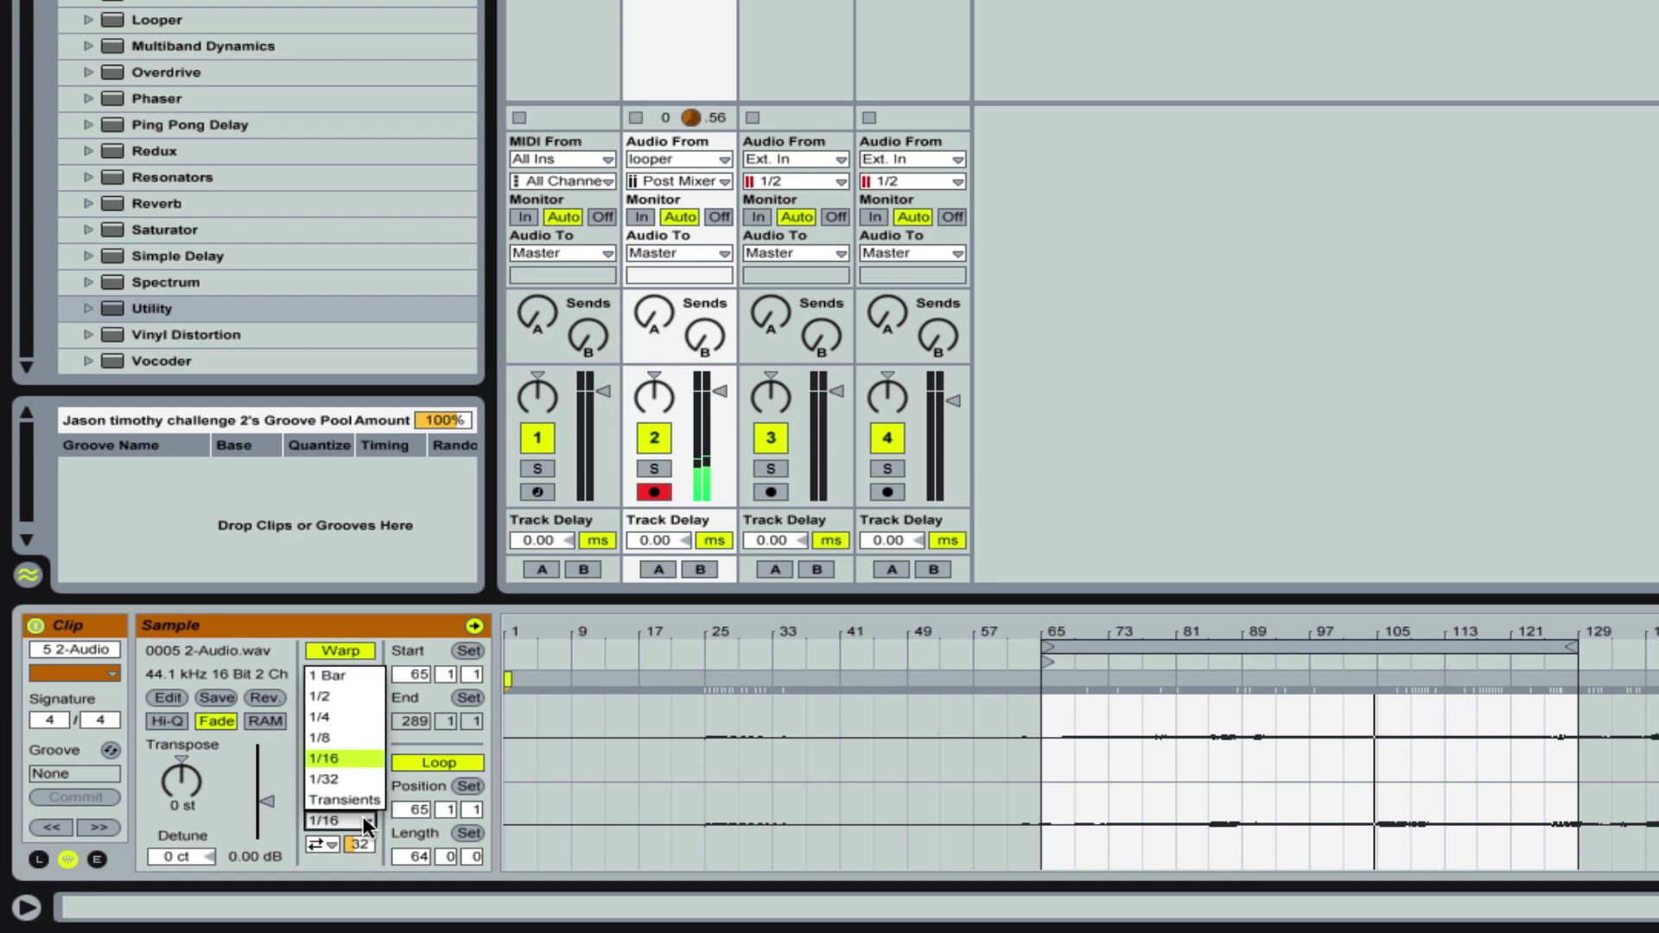
left_click(344, 778)
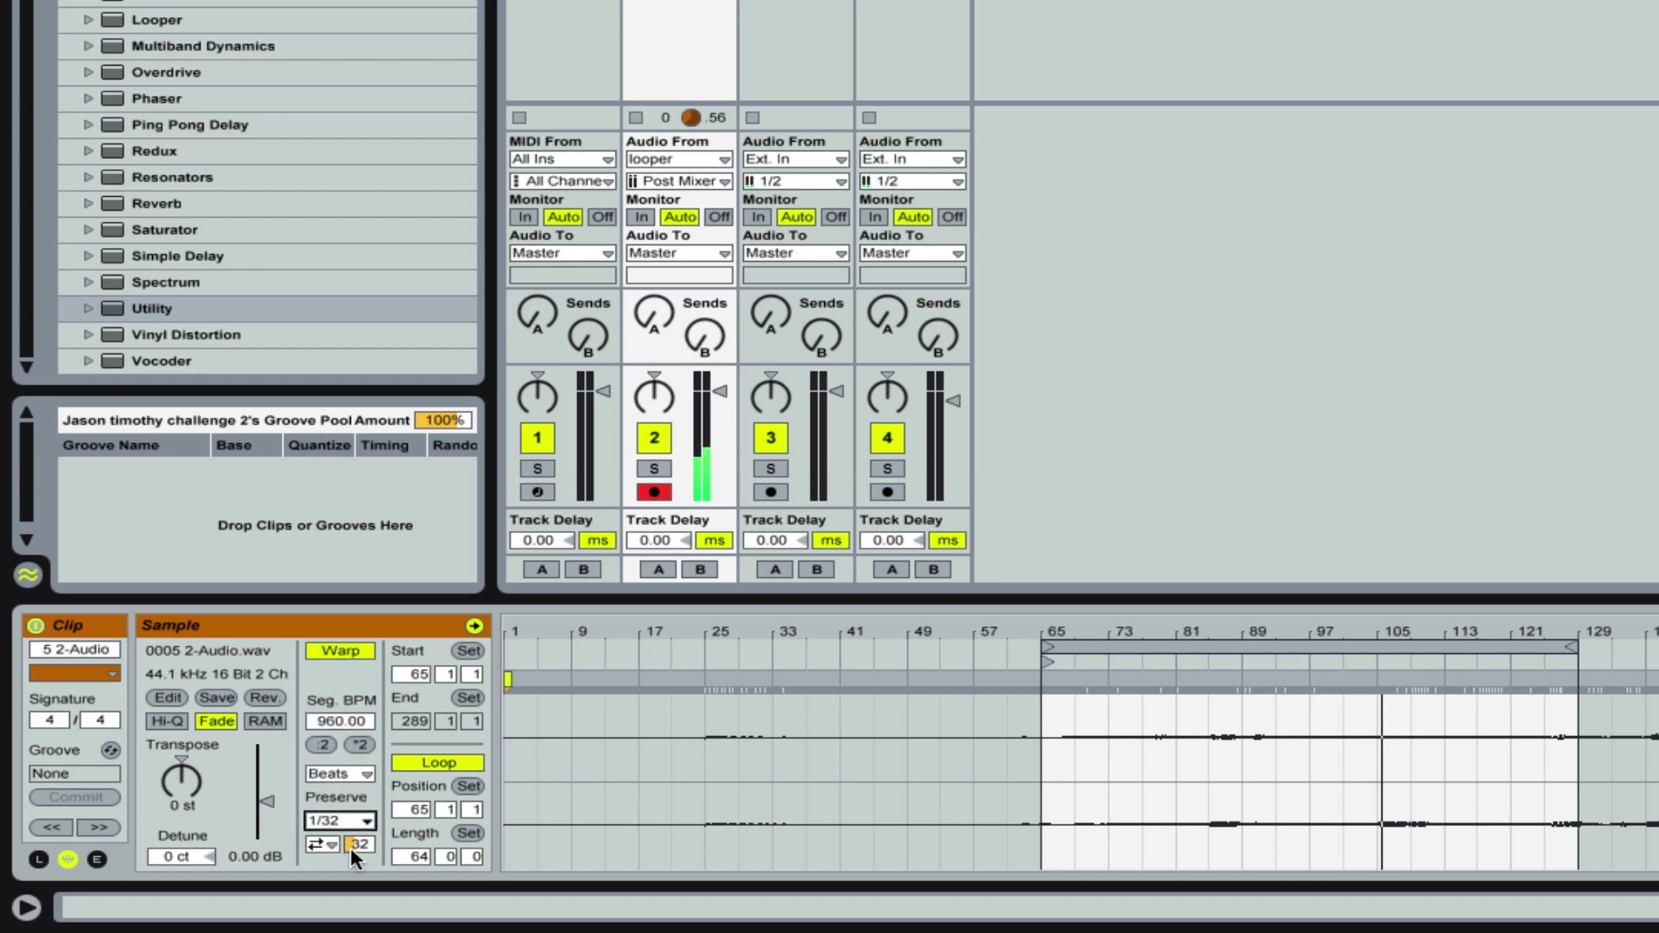
mouse_move(356, 847)
left_mouse_down()
mouse_move(356, 812)
mouse_move(358, 843)
left_mouse_up()
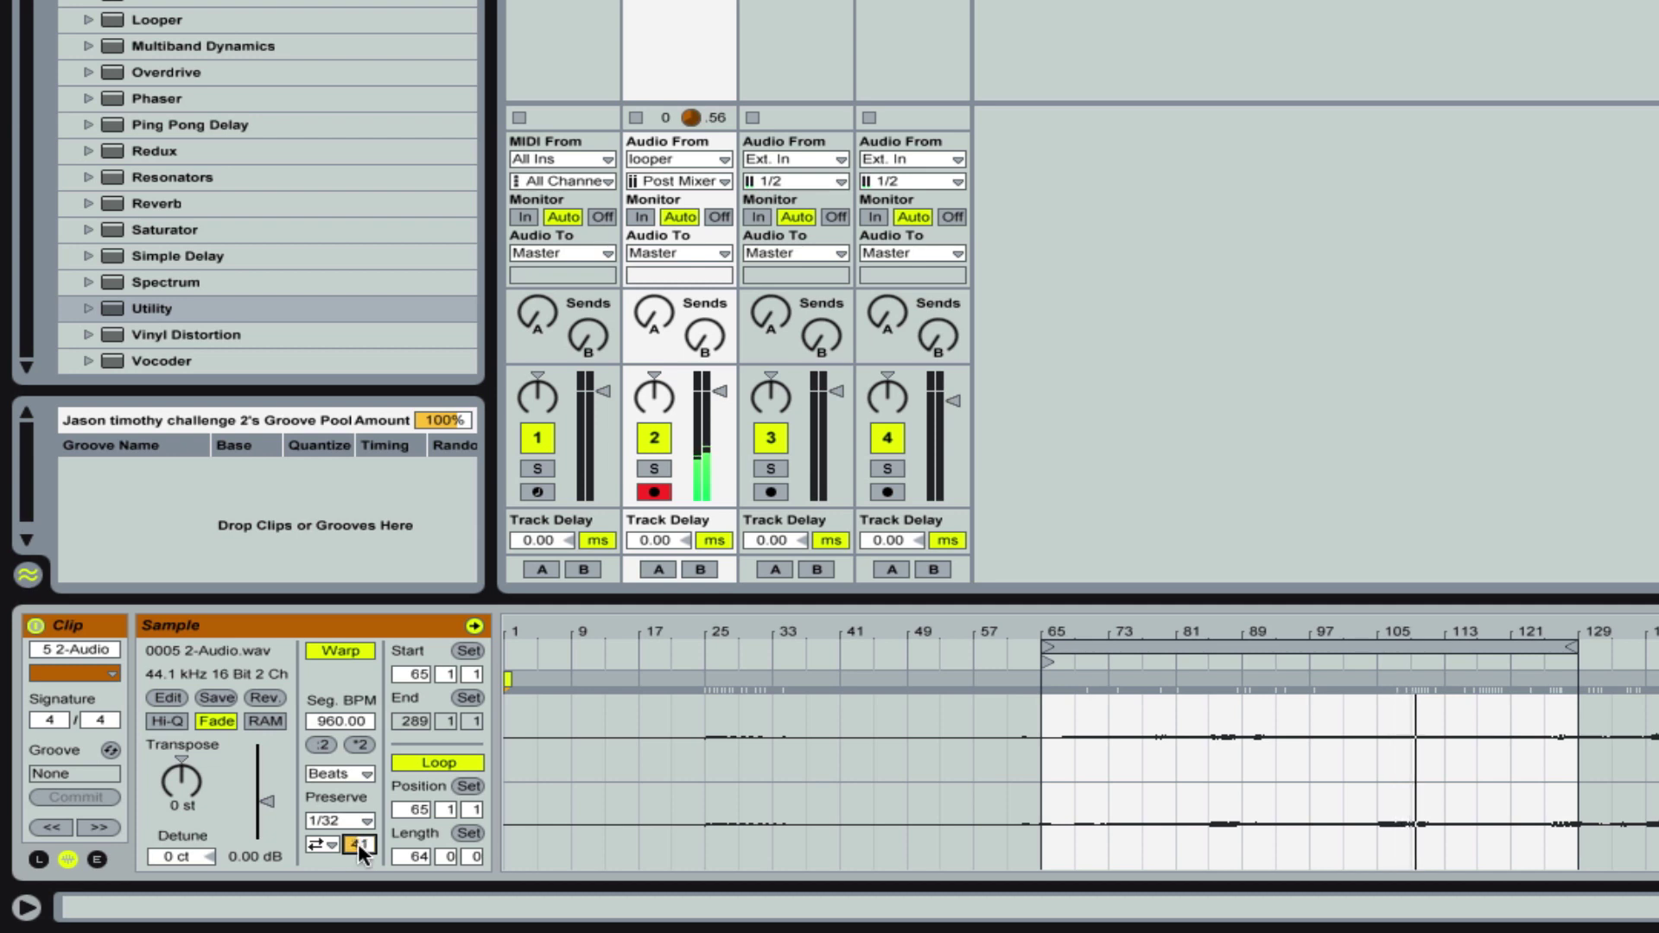
Turn the clip's transient loop mode off and raise the transient envelope to 63.
left_click(329, 846)
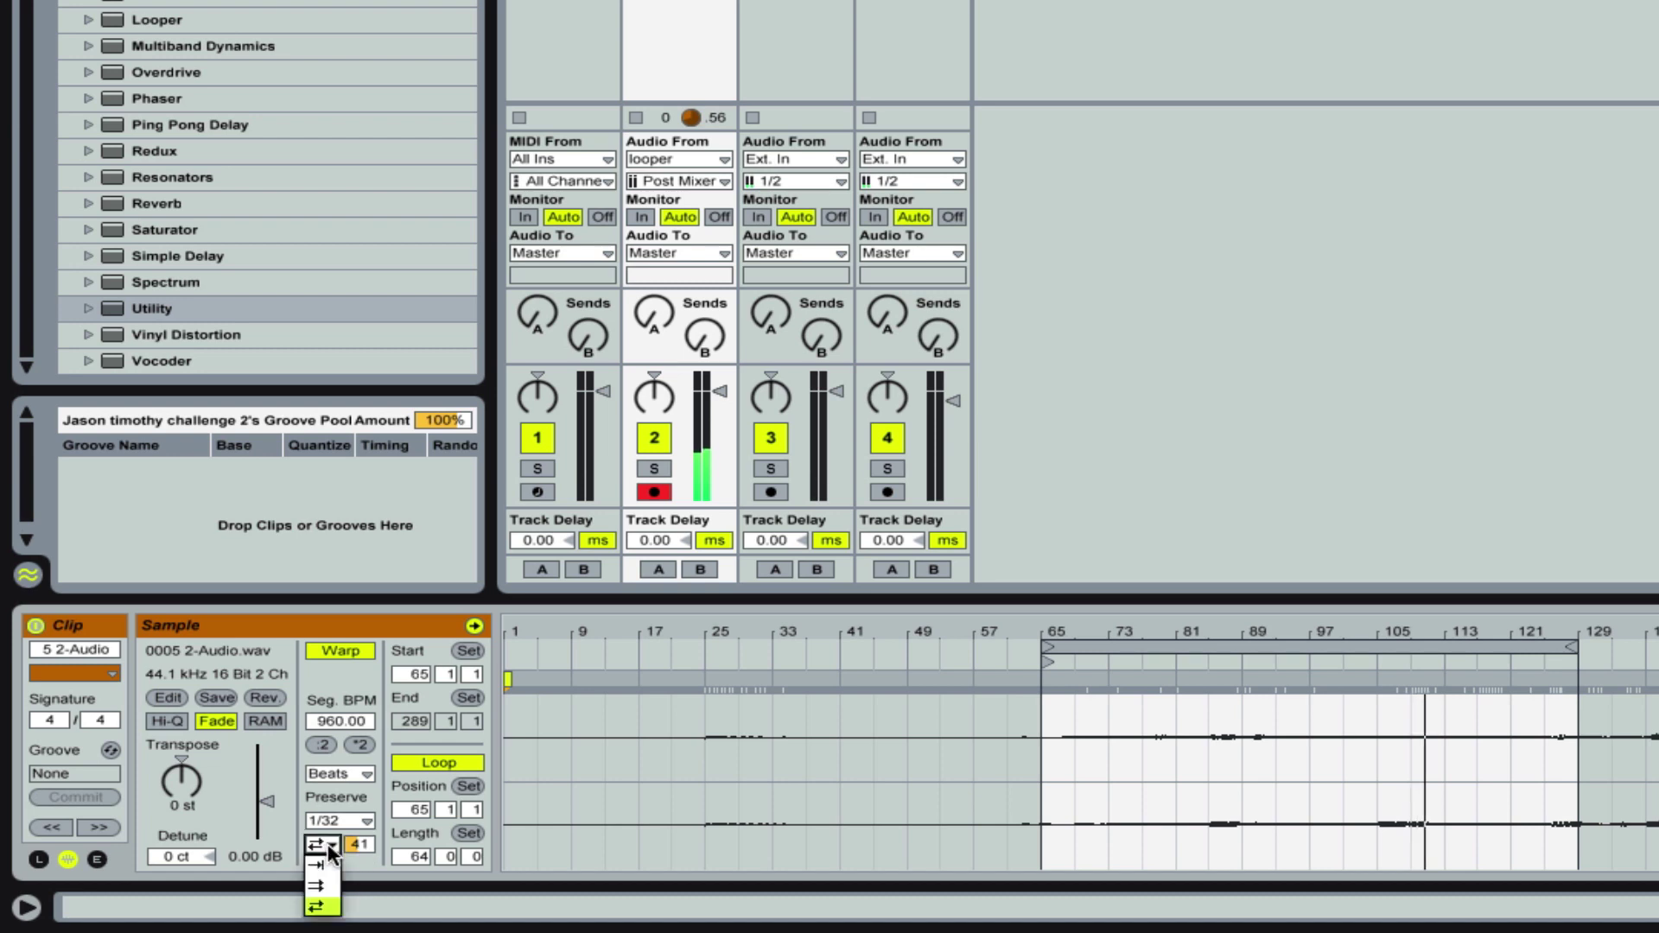
left_click(334, 864)
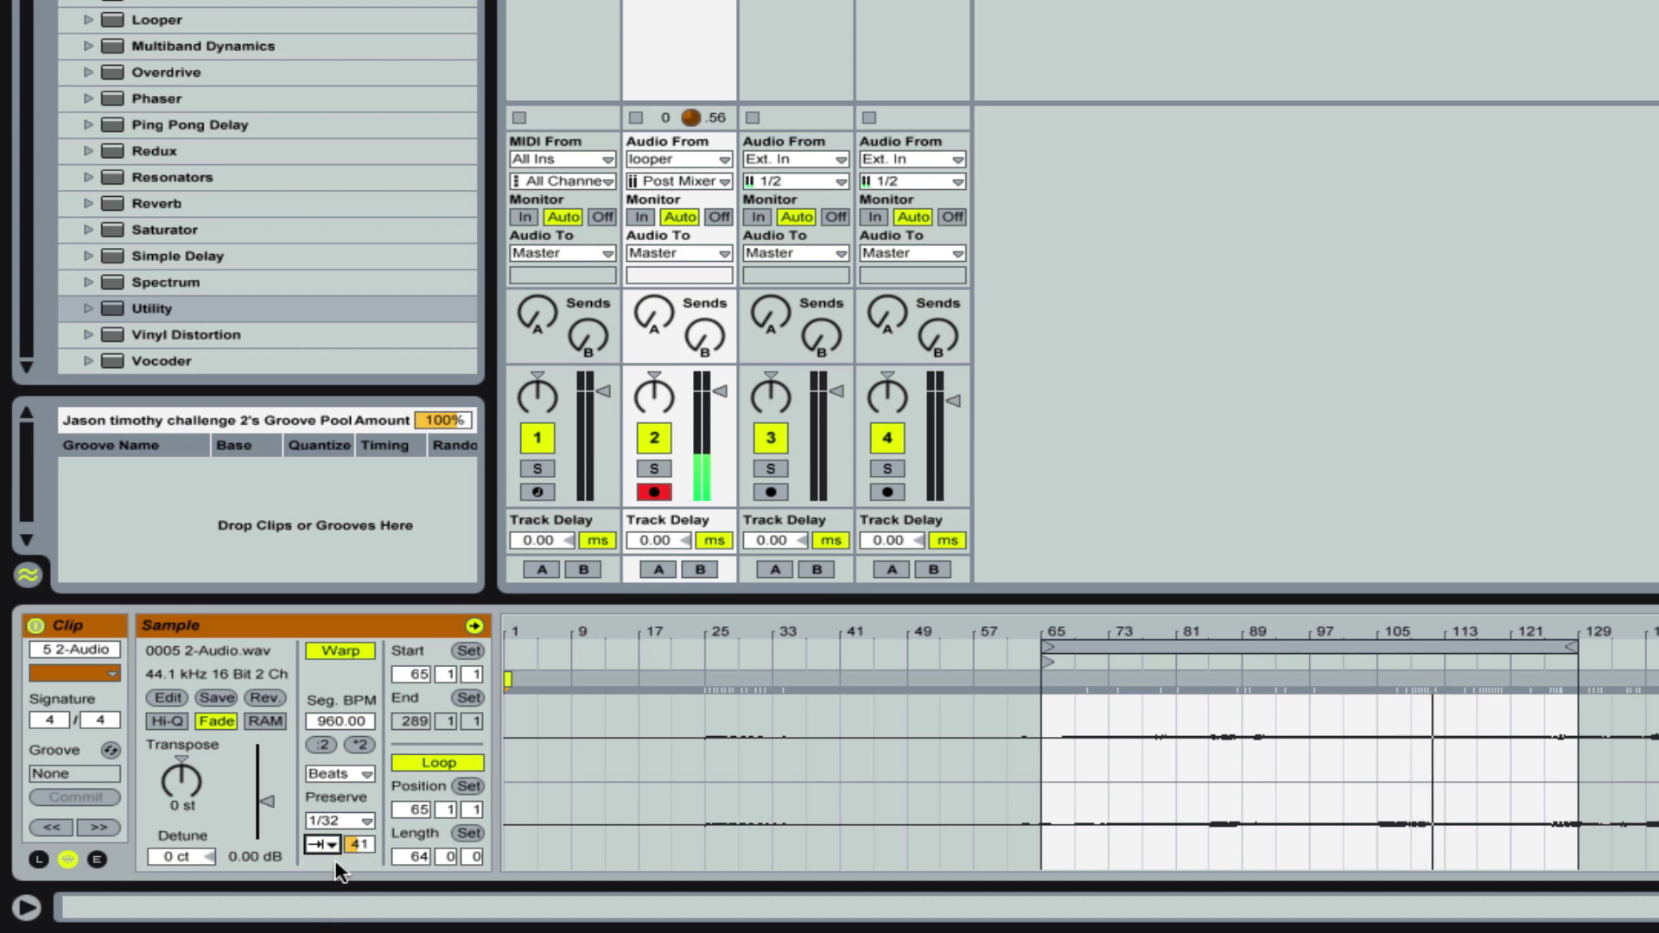
left_click_drag(357, 844, 357, 812)
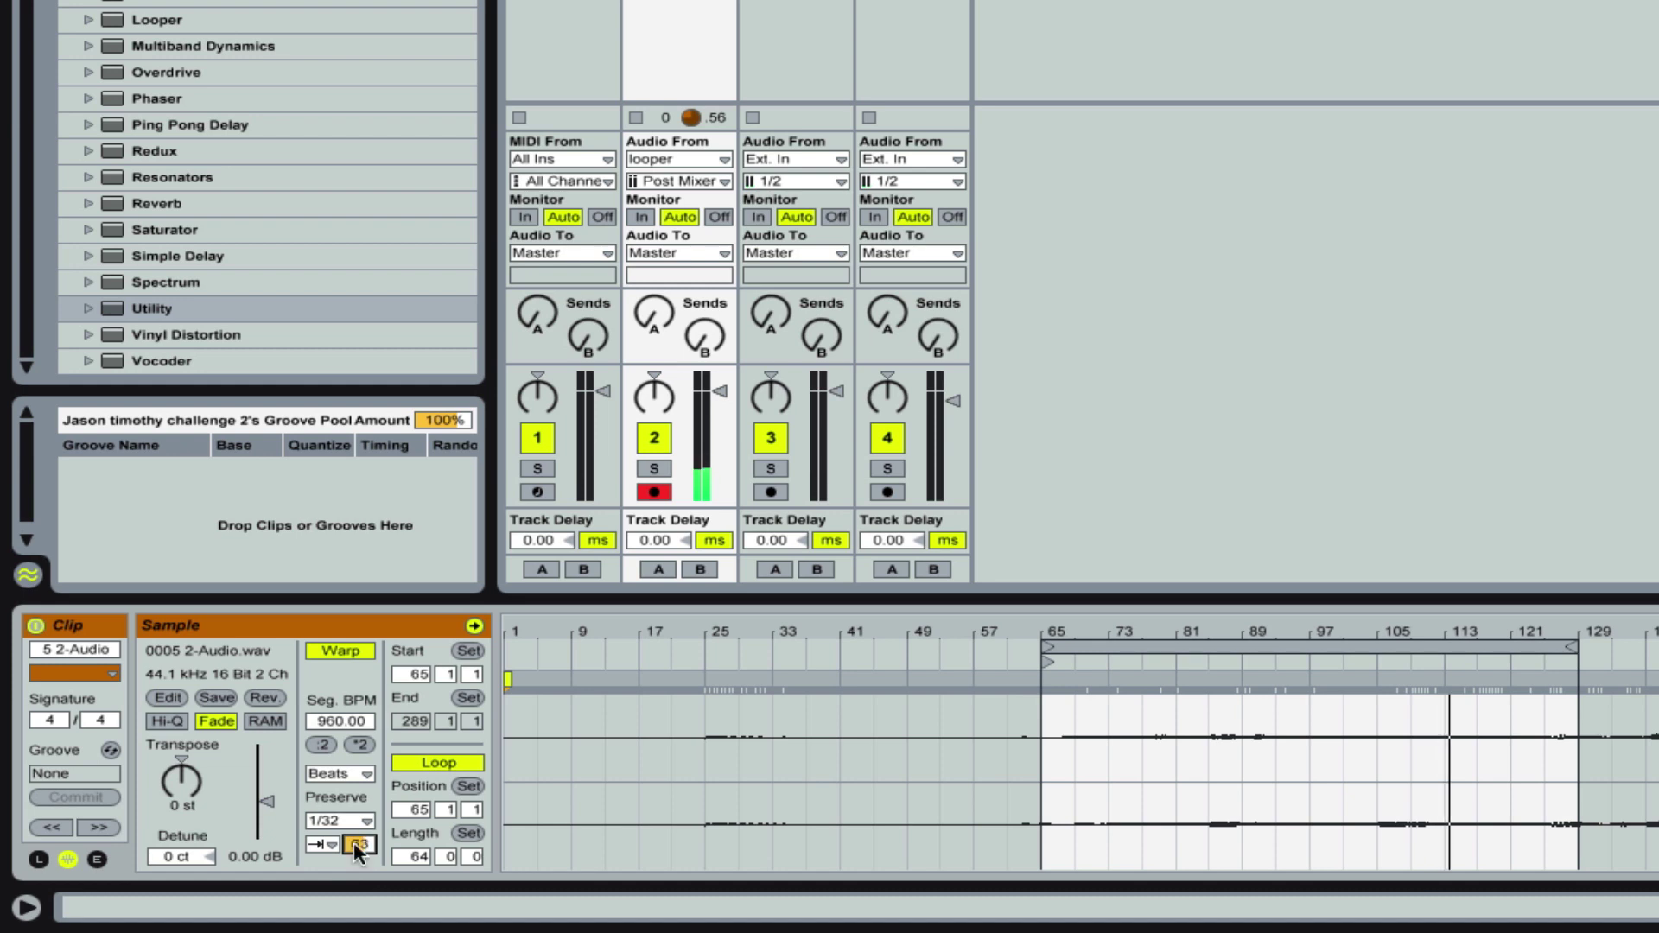
Switch the transient loop mode to Loop Forward and try transient envelope values of 30 and 61.
left_click(324, 846)
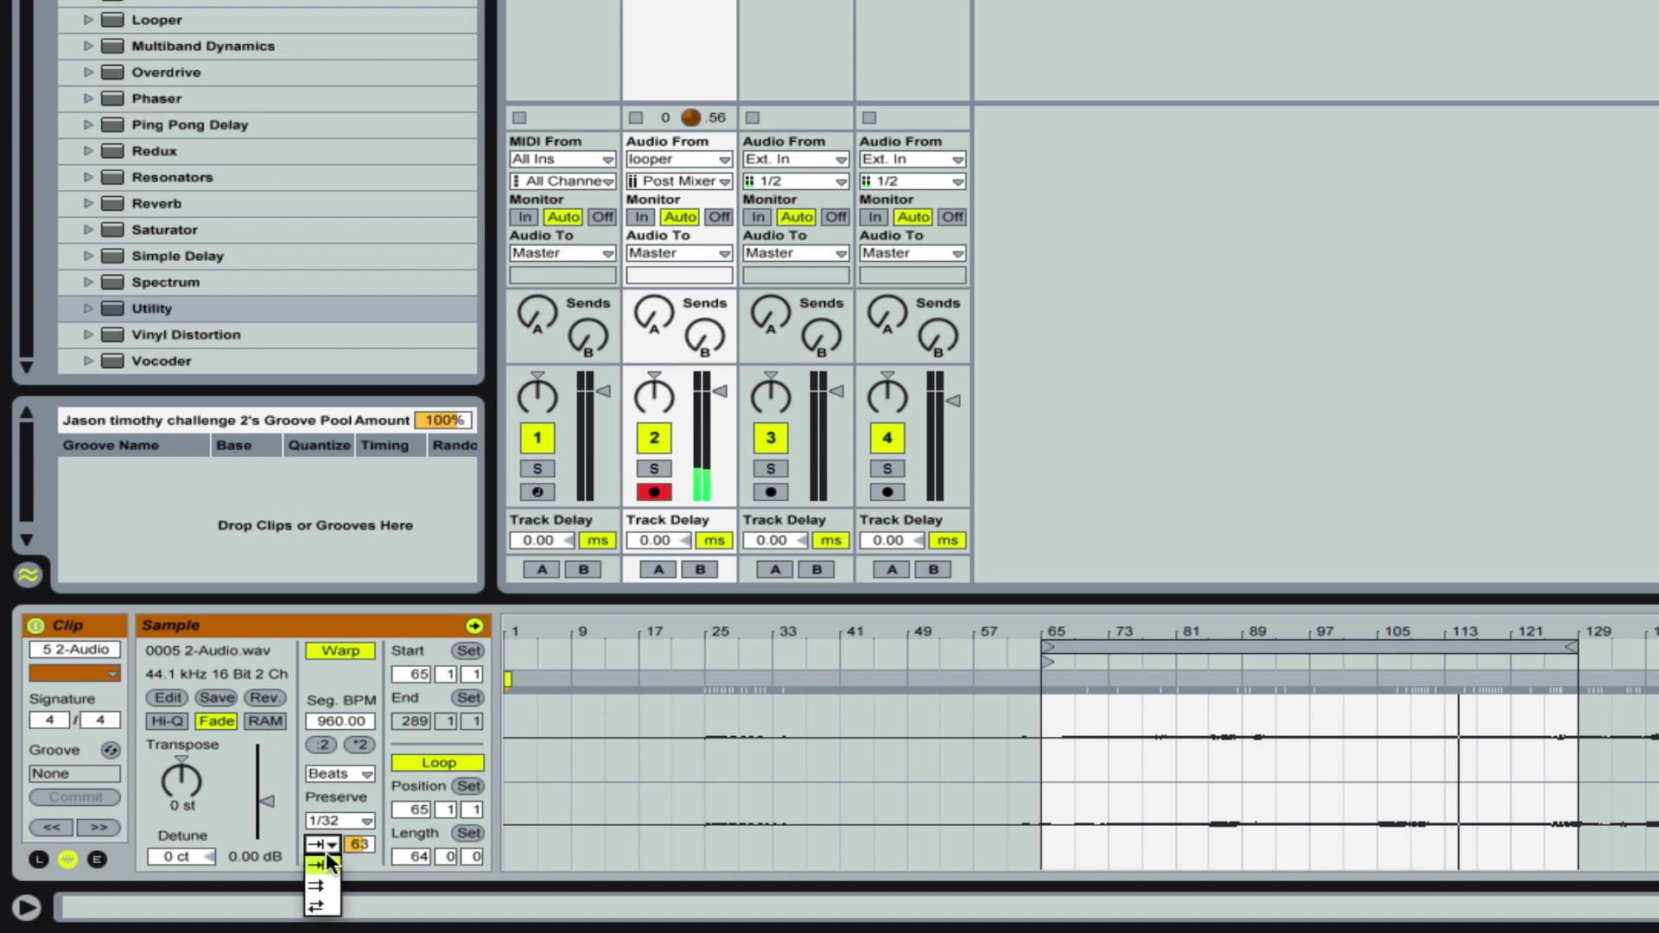
left_click(322, 884)
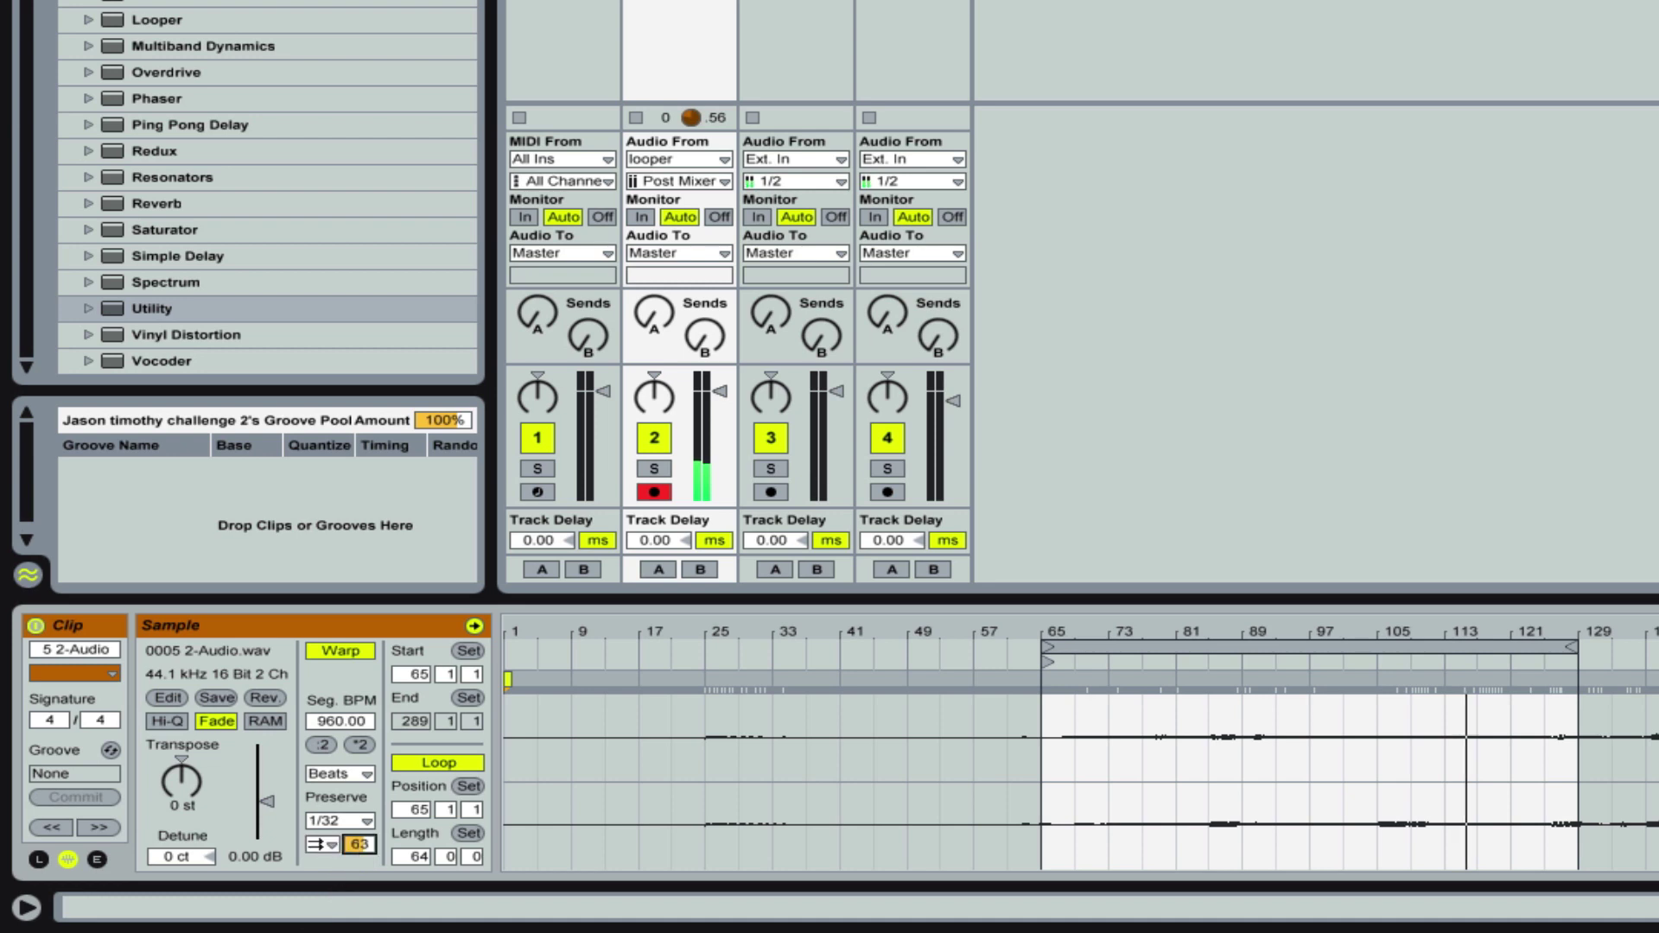
type("30")
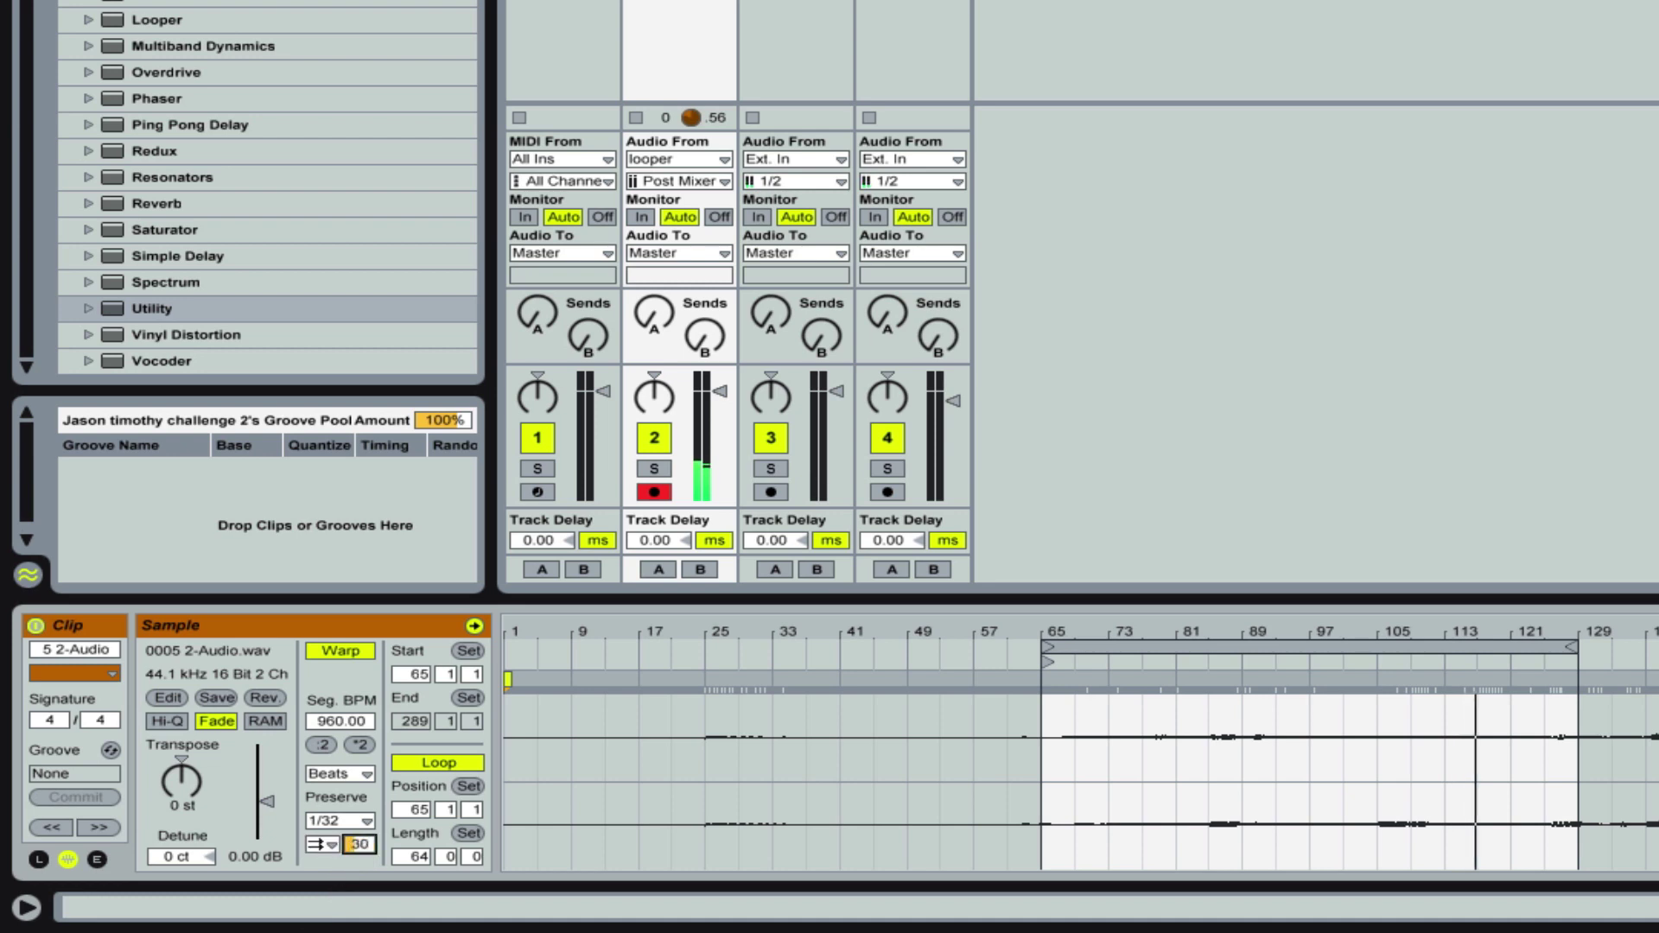
left_click_drag(359, 843, 359, 816)
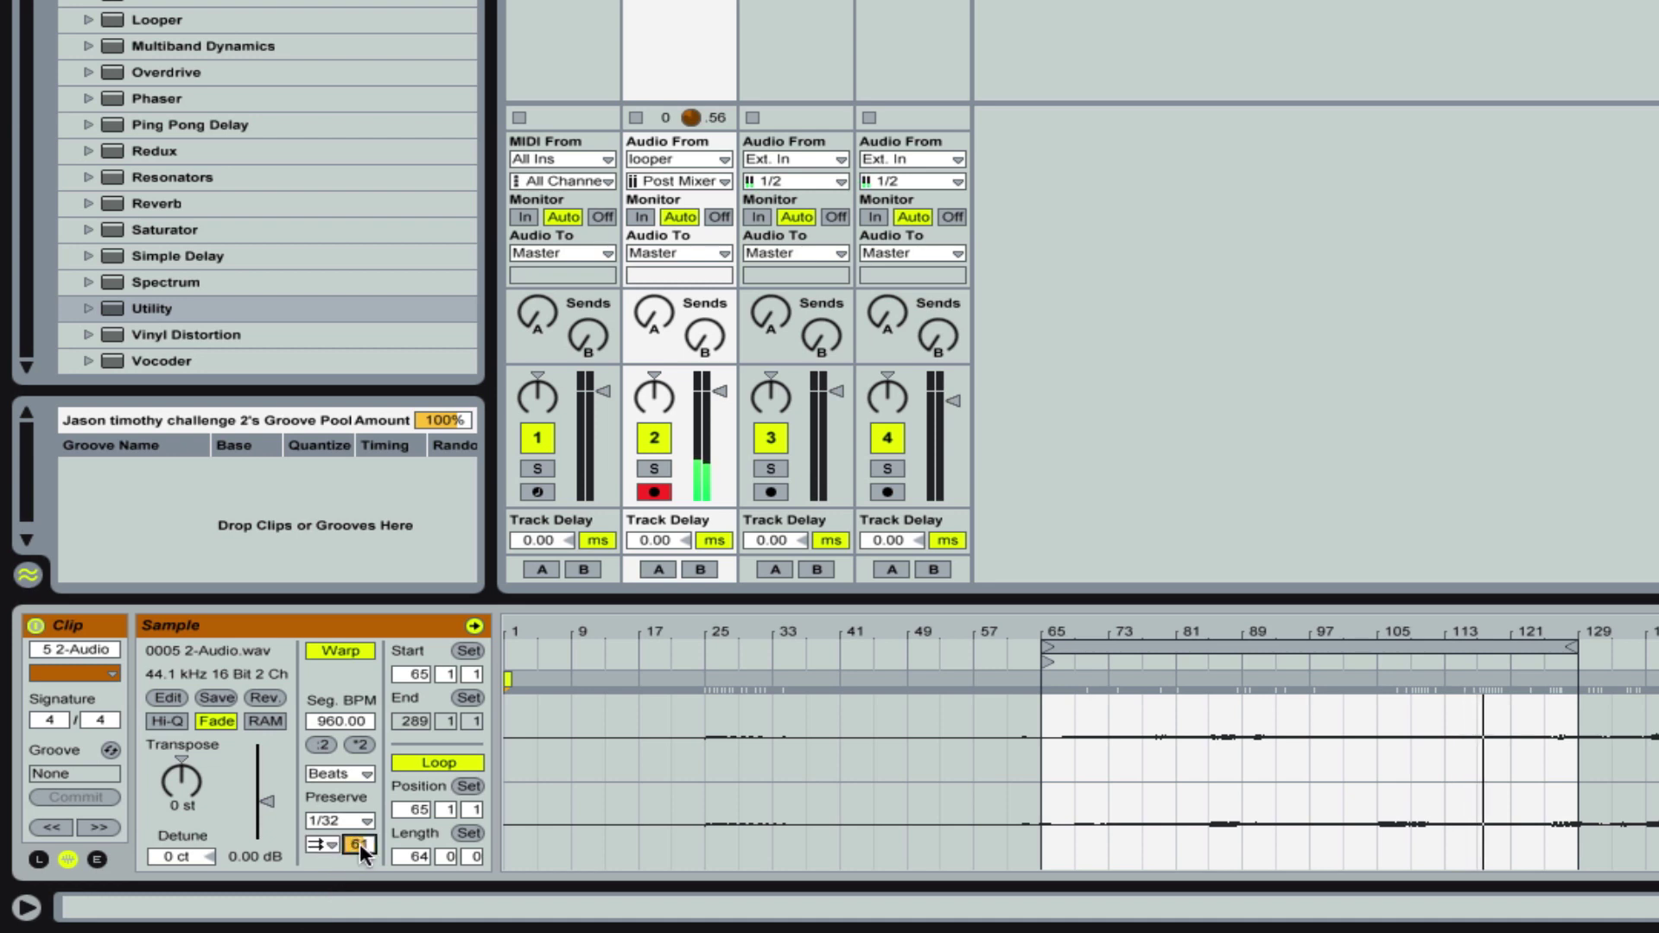
Change the clip's Preserve setting to 1/8 and lower the transient envelope to 57.
left_click(358, 820)
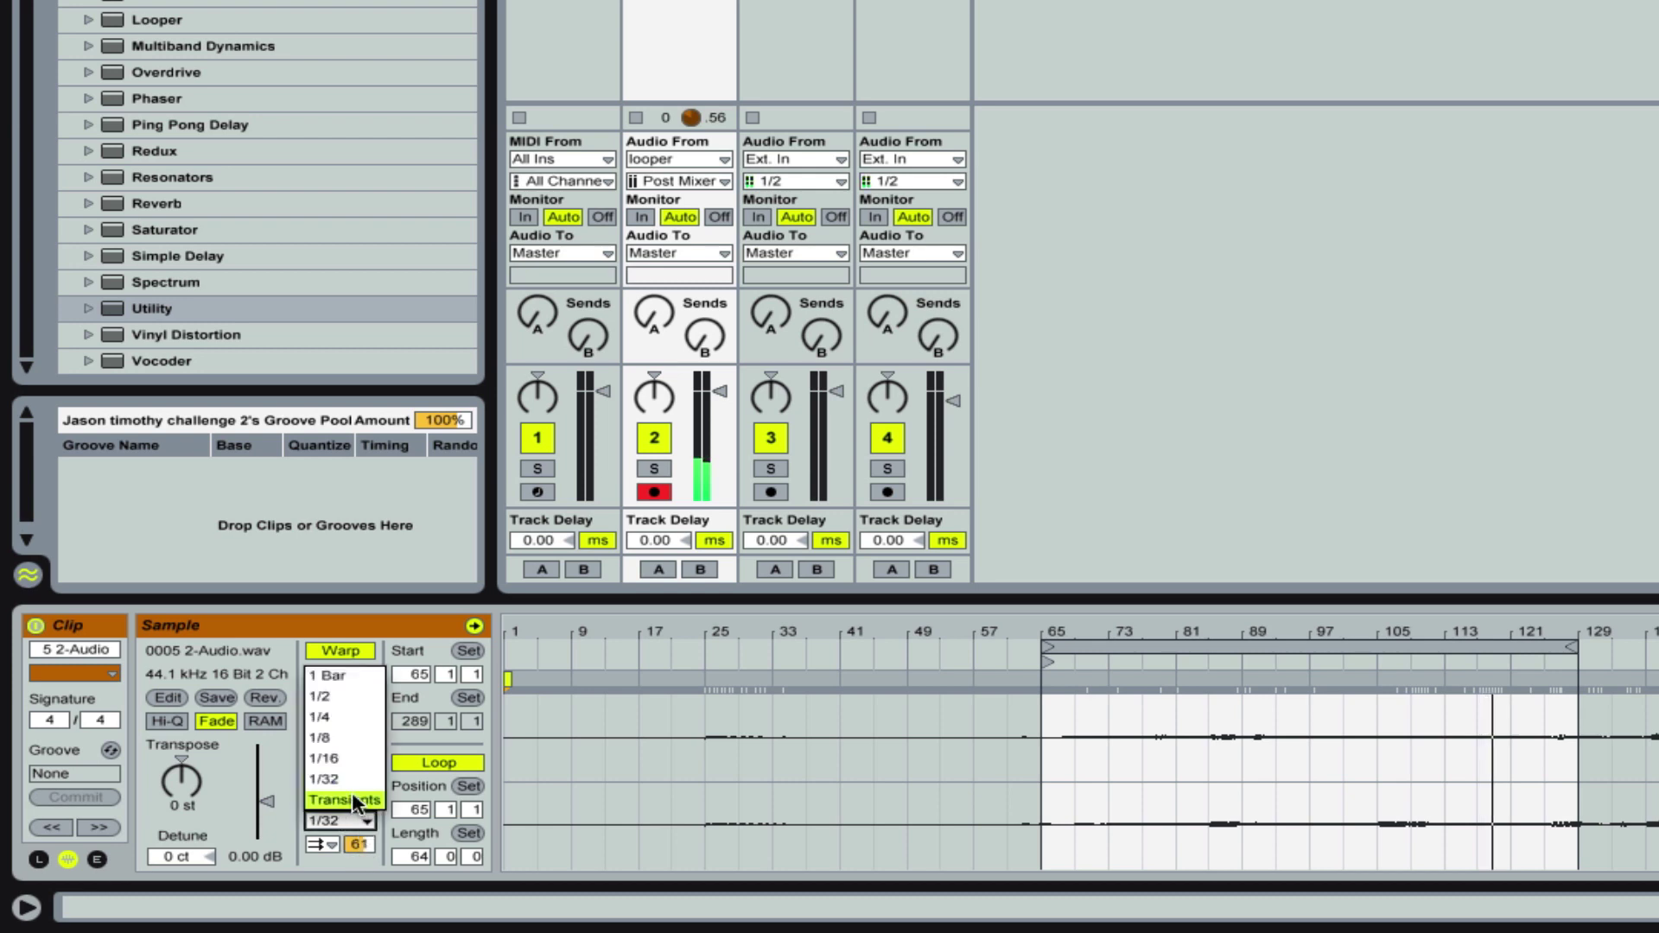
left_click(345, 736)
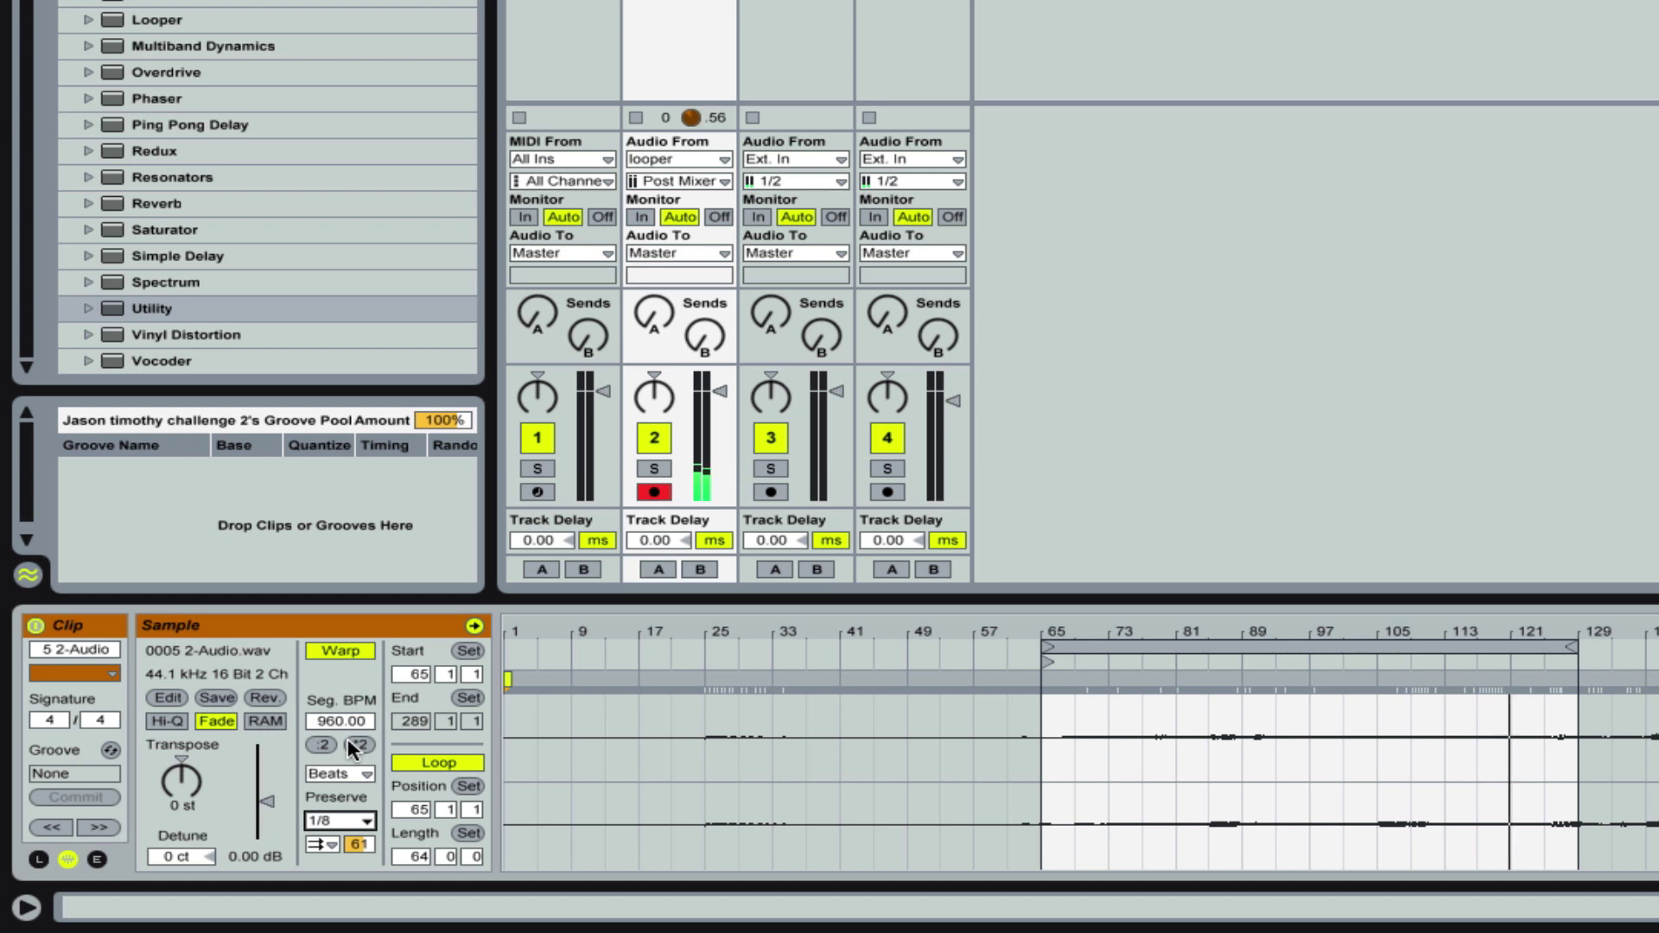
left_click_drag(366, 844, 366, 855)
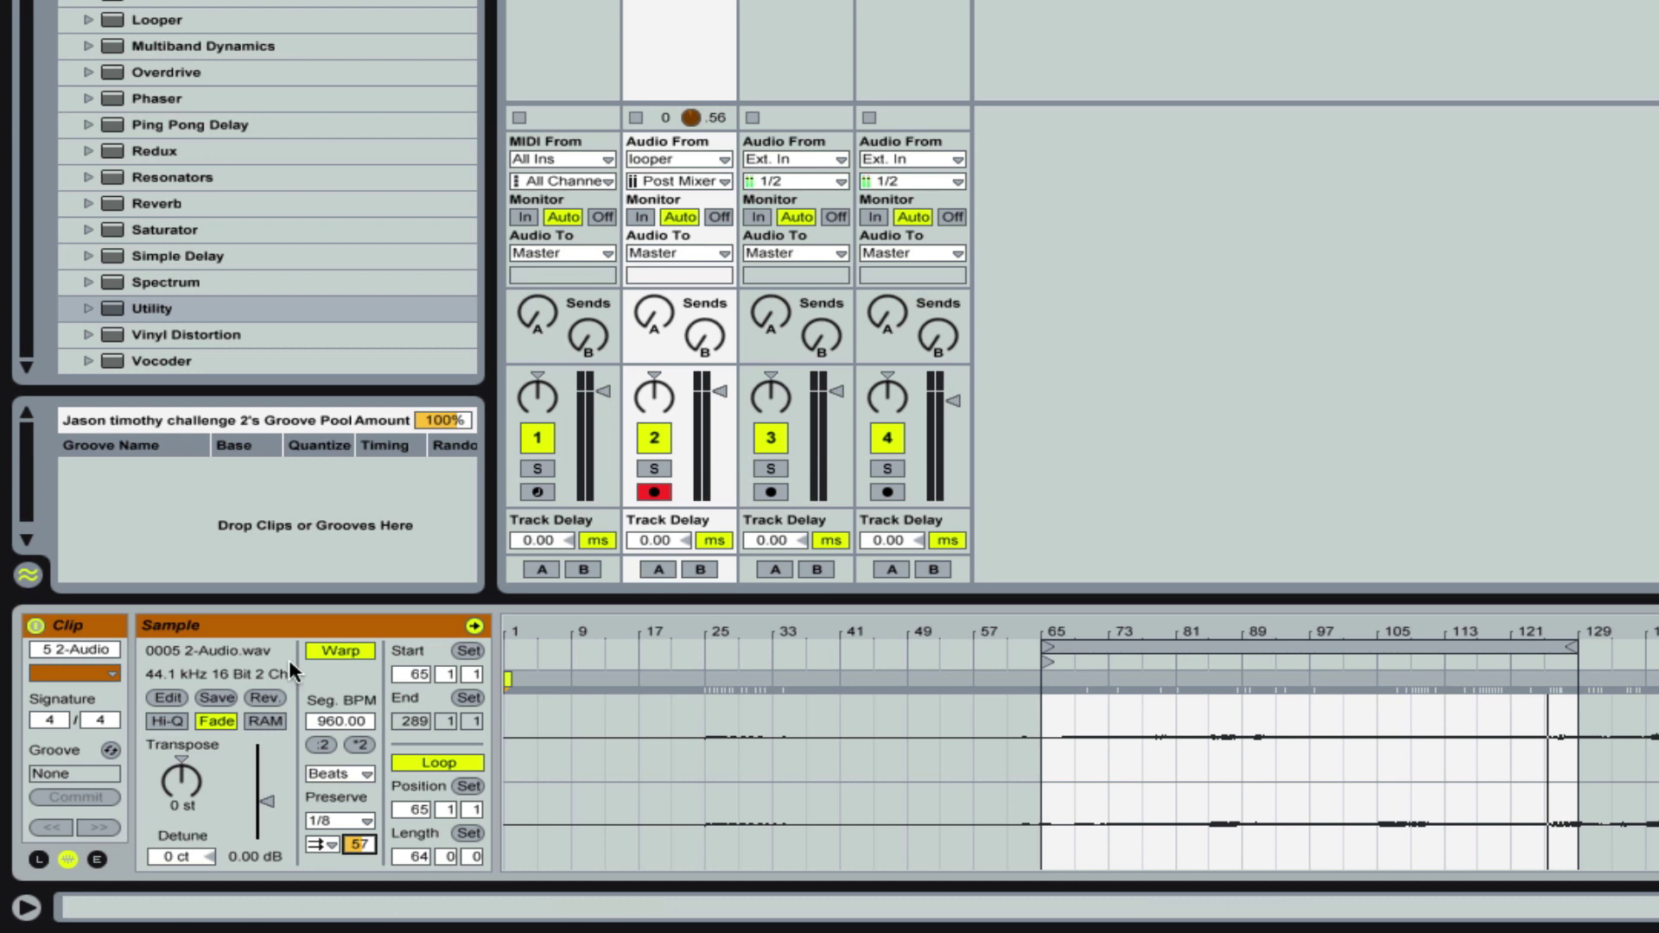
Set the clip's warp mode to Tones, lower the grain size to 12.00 and raise it to about 57.
left_click(339, 774)
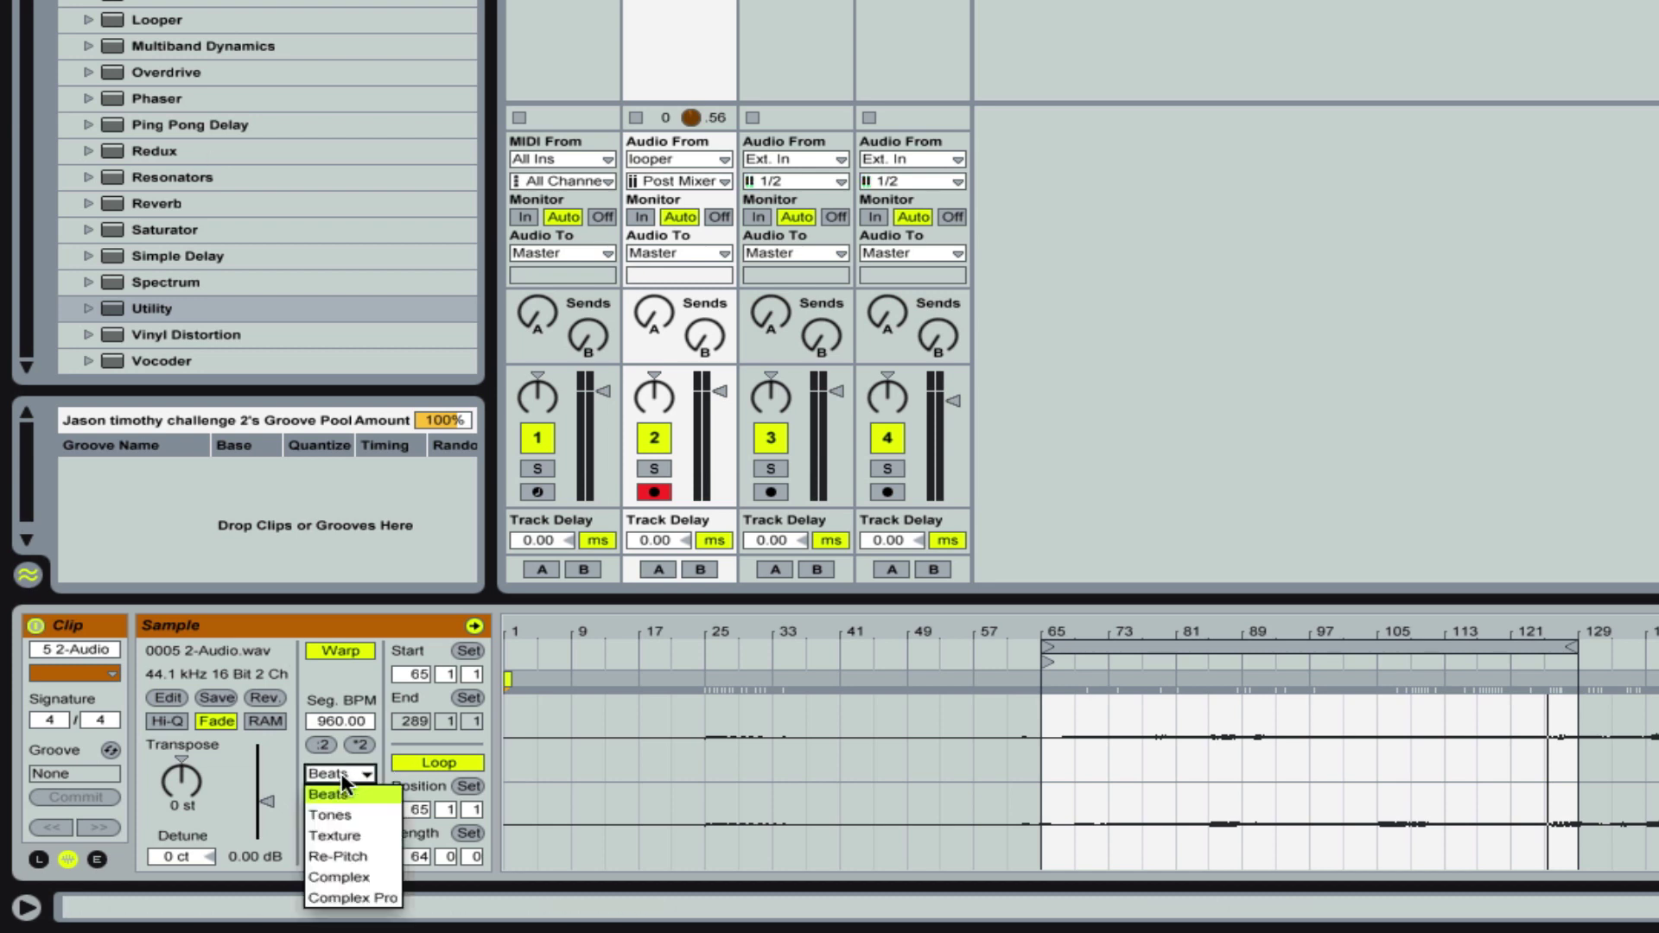
left_click(350, 816)
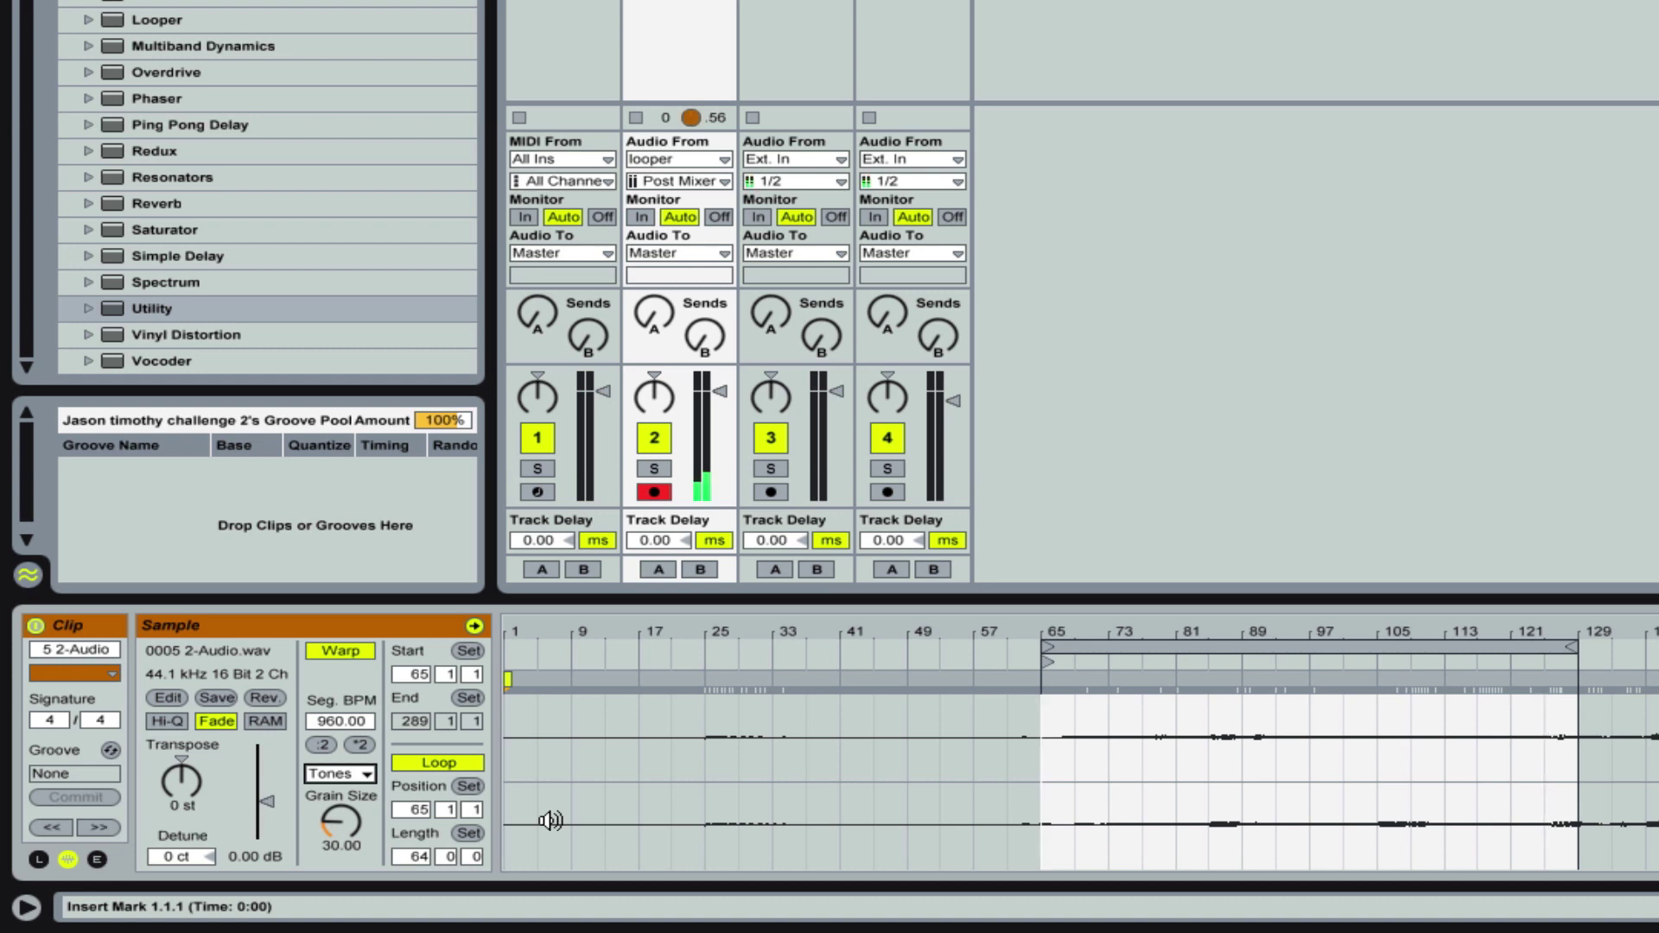
left_click_drag(338, 834, 338, 886)
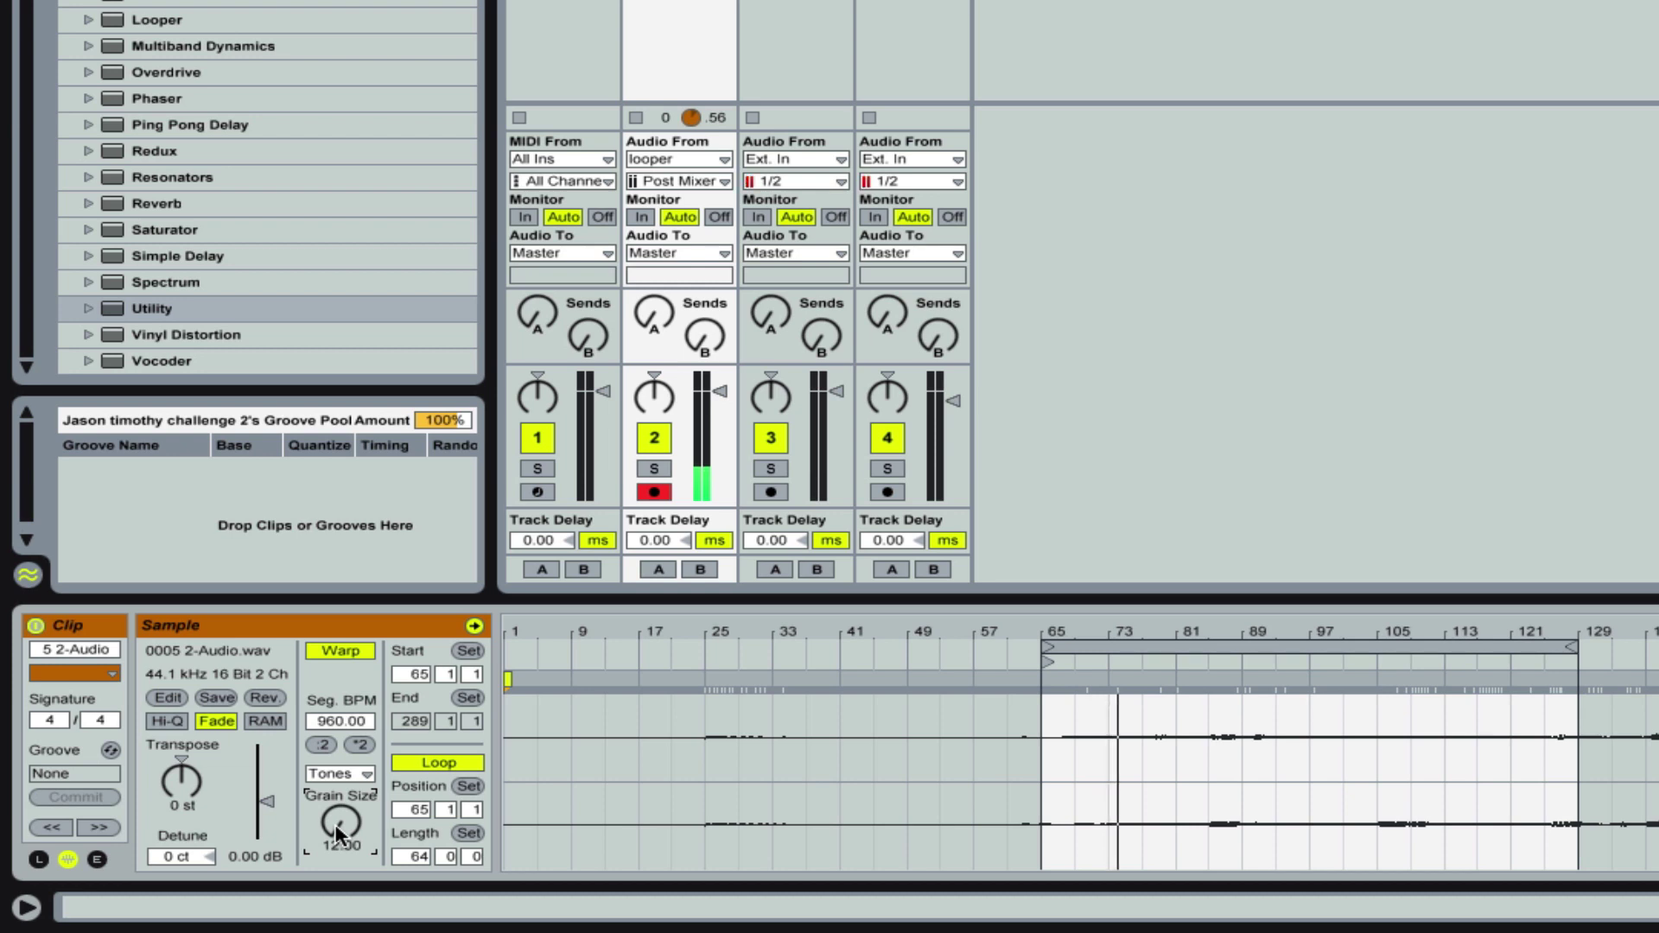
left_click_drag(341, 820, 341, 783)
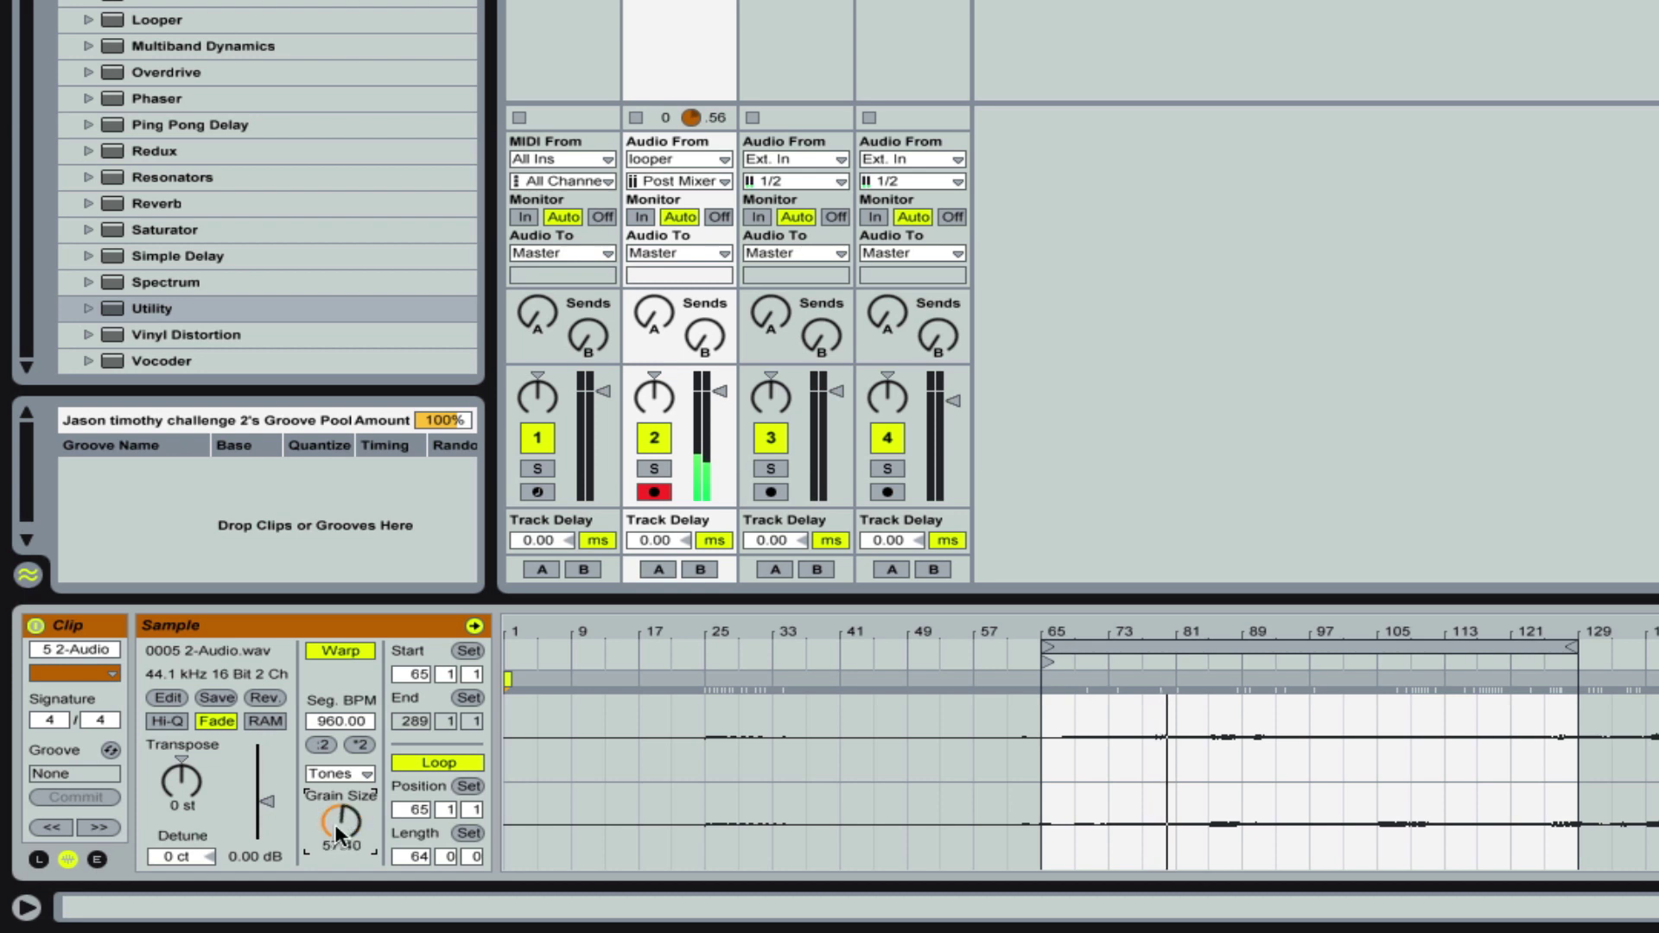
Try the Texture warp mode on the clip, varying grain size and flux down to about 108.03 and 13.28.
left_click(356, 772)
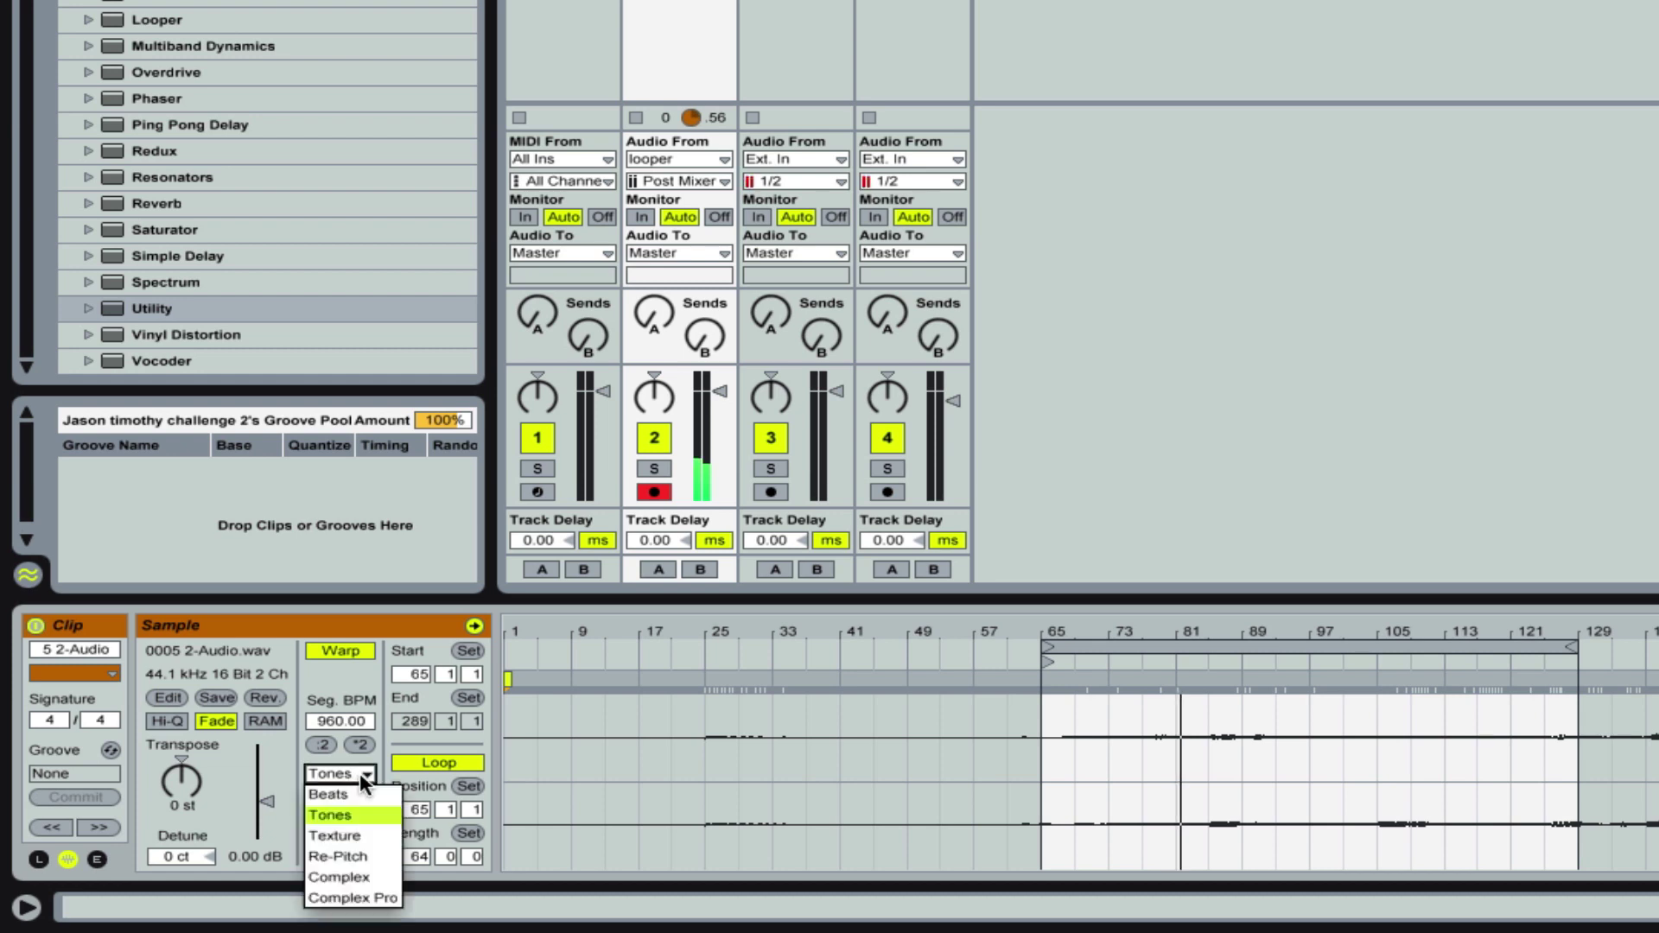
left_click(366, 832)
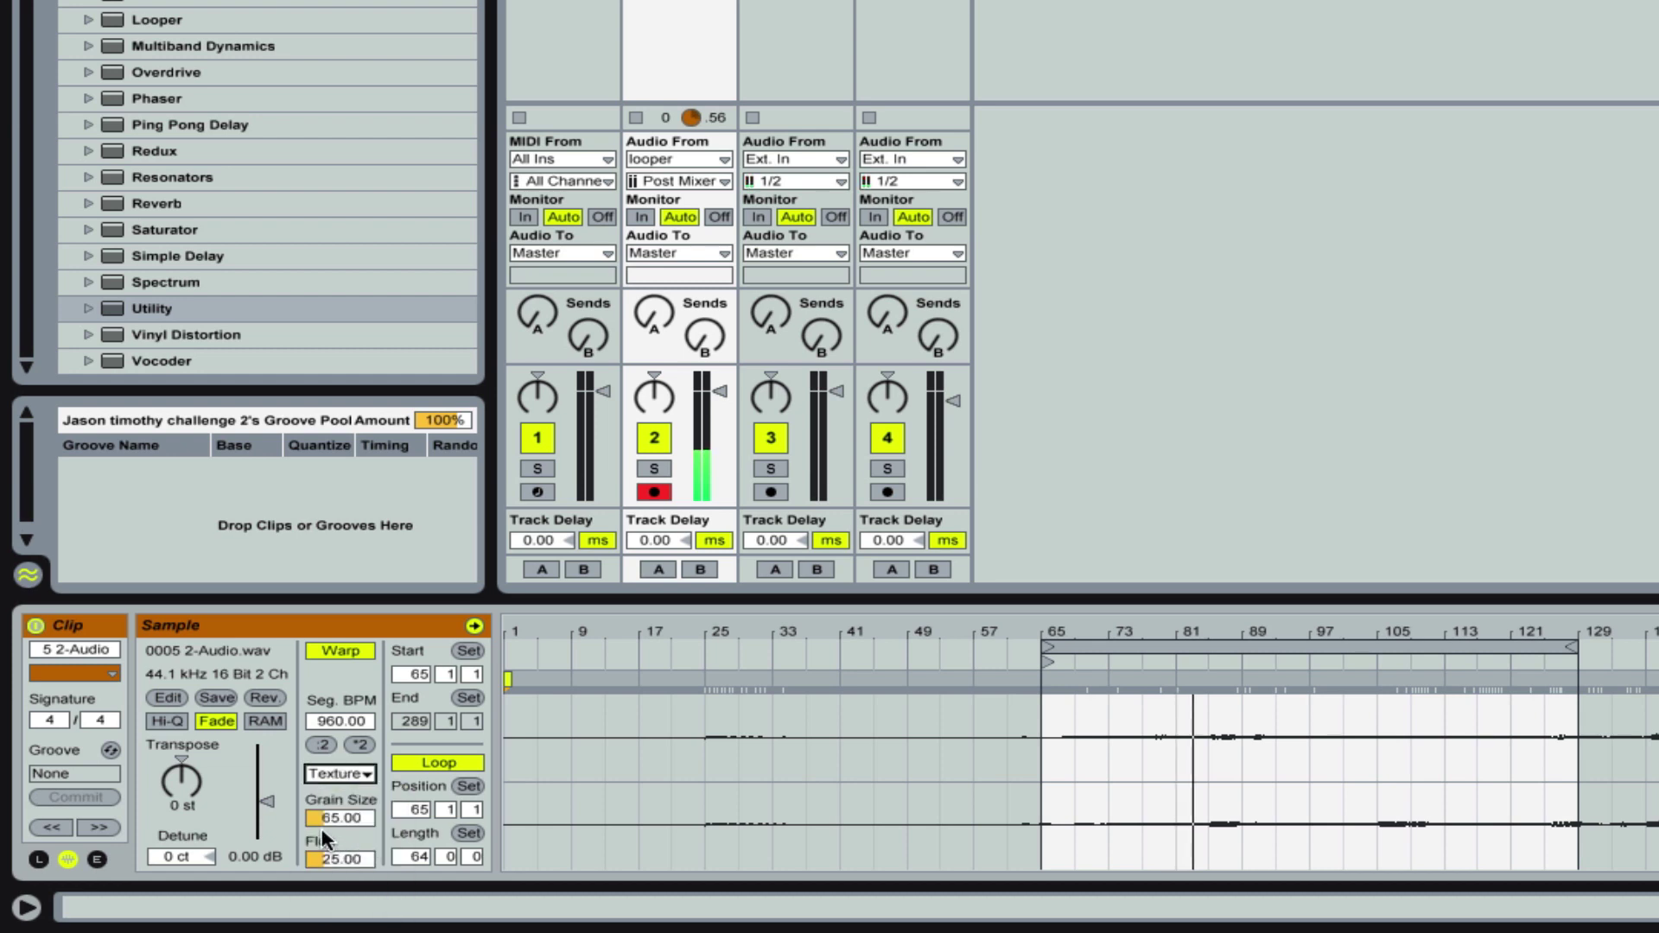
left_click_drag(322, 821, 322, 855)
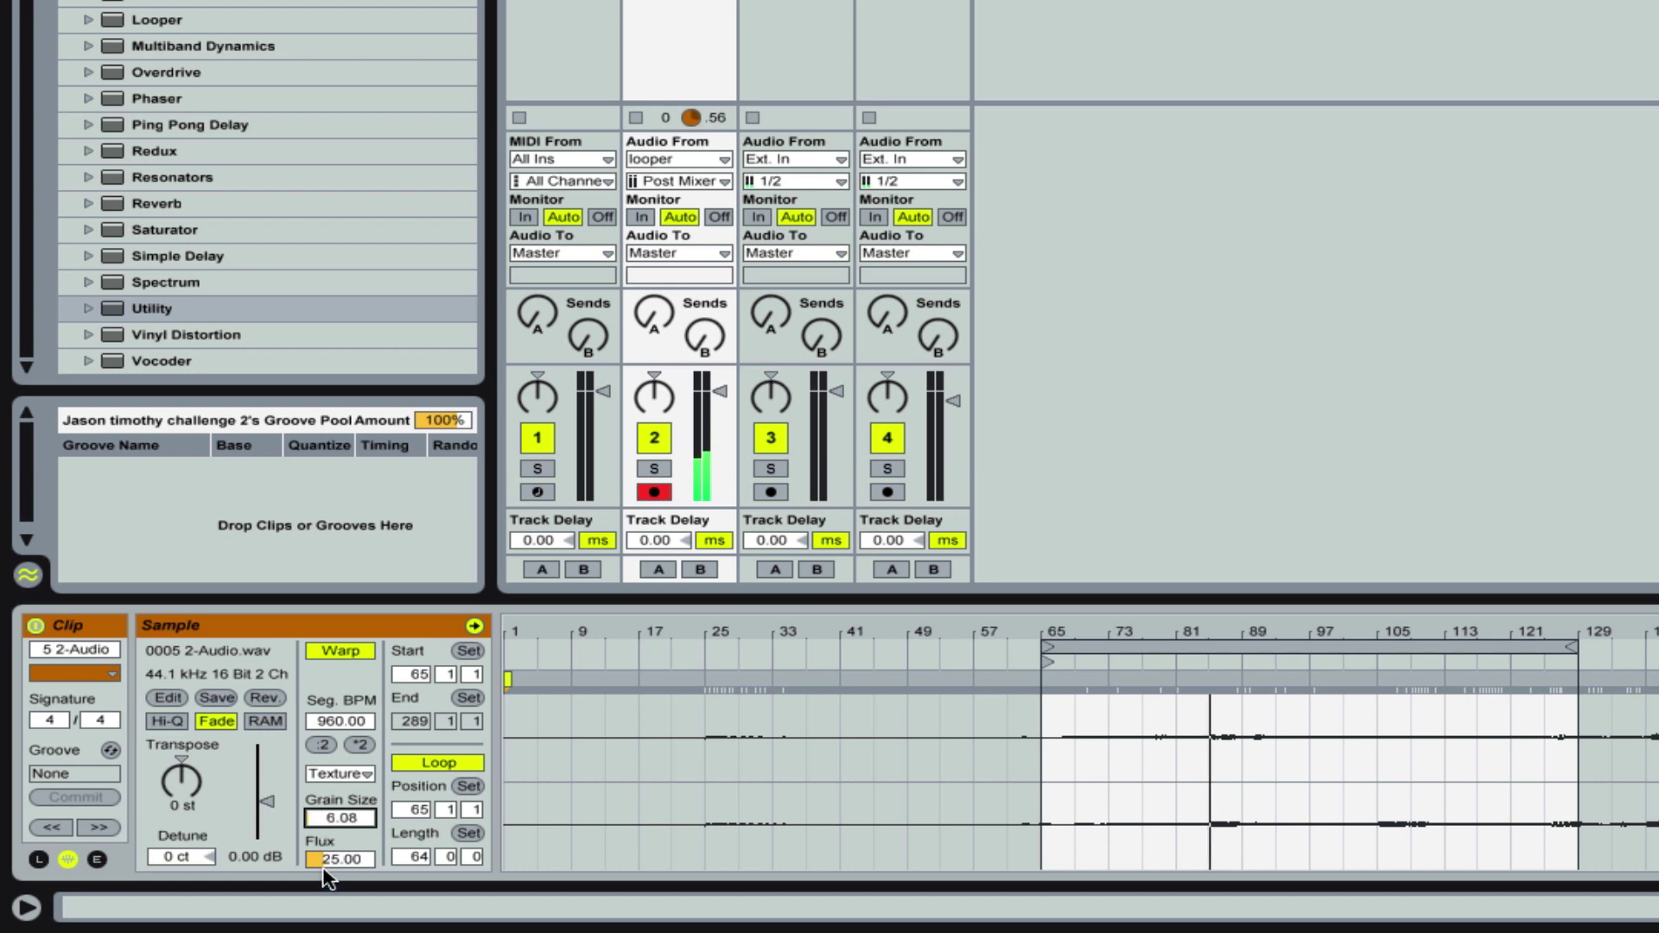
mouse_move(333, 864)
left_mouse_down()
mouse_move(332, 816)
mouse_move(345, 866)
left_mouse_up()
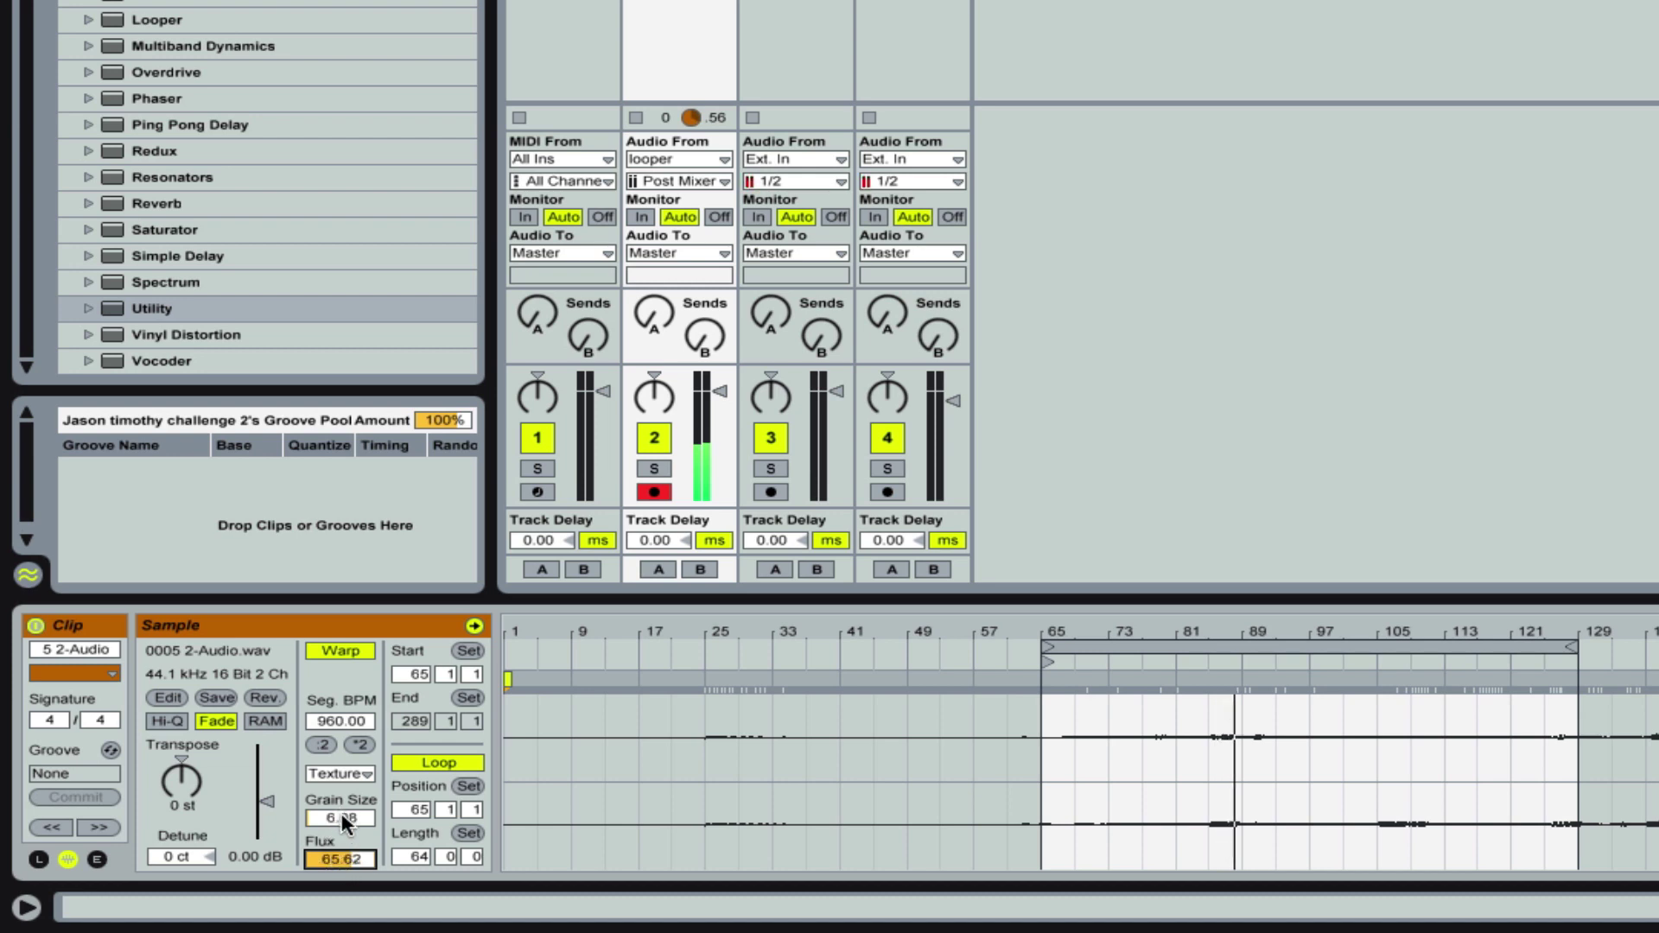
left_click_drag(346, 818, 347, 891)
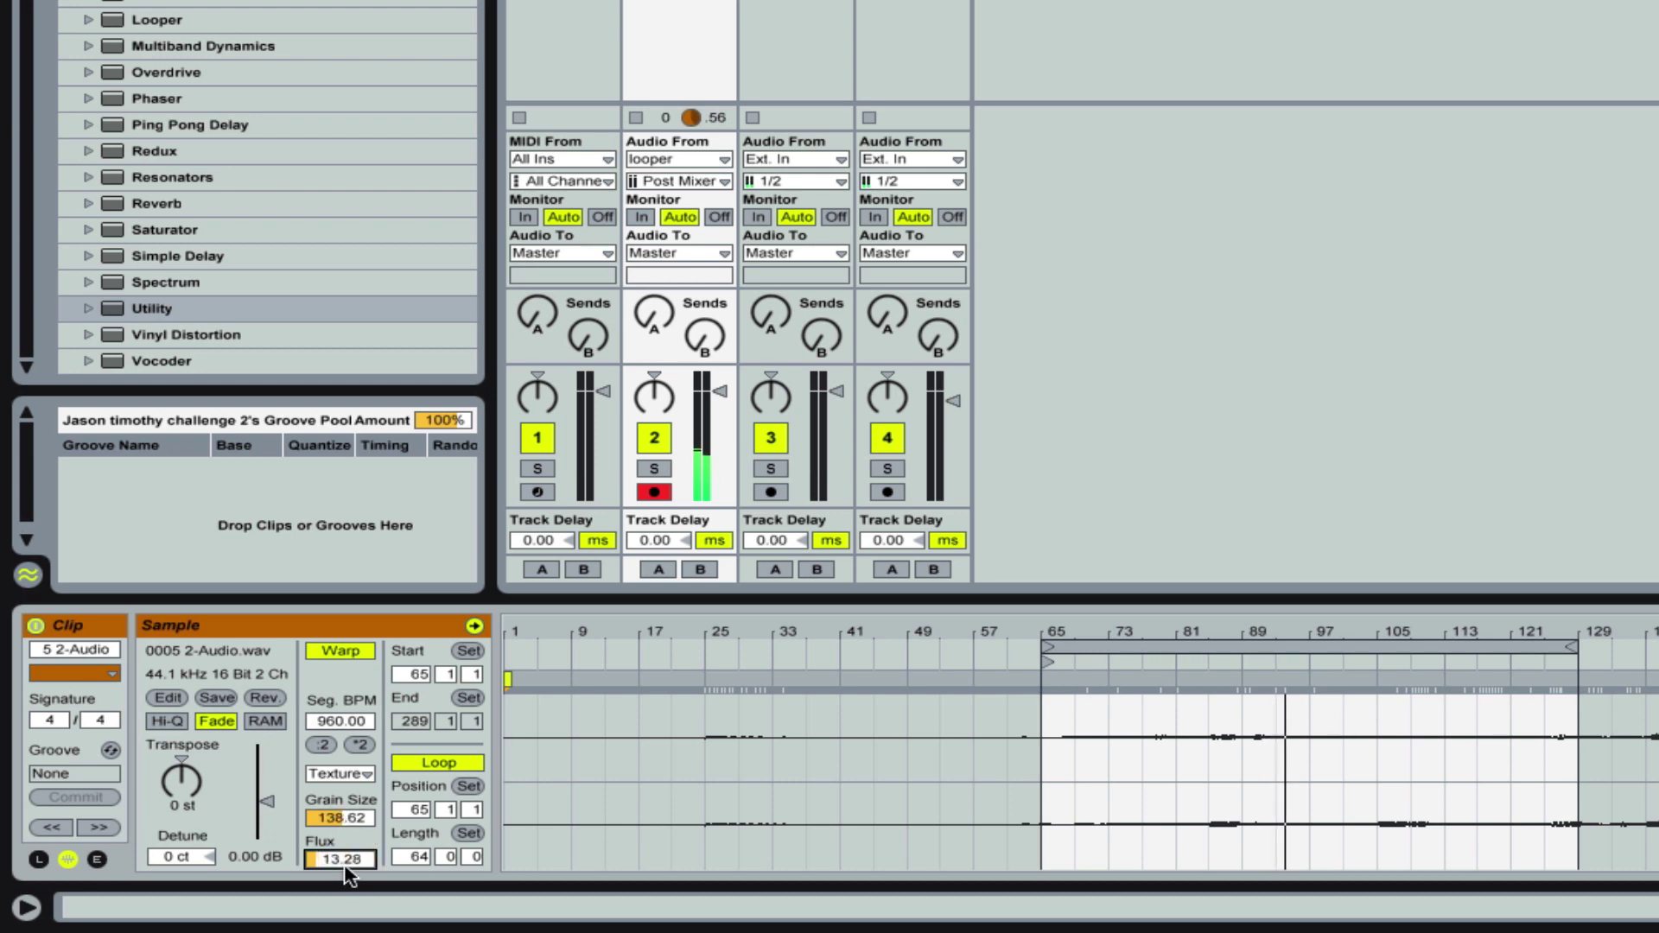
mouse_move(341, 817)
left_mouse_down()
mouse_move(342, 845)
mouse_move(346, 817)
left_mouse_up()
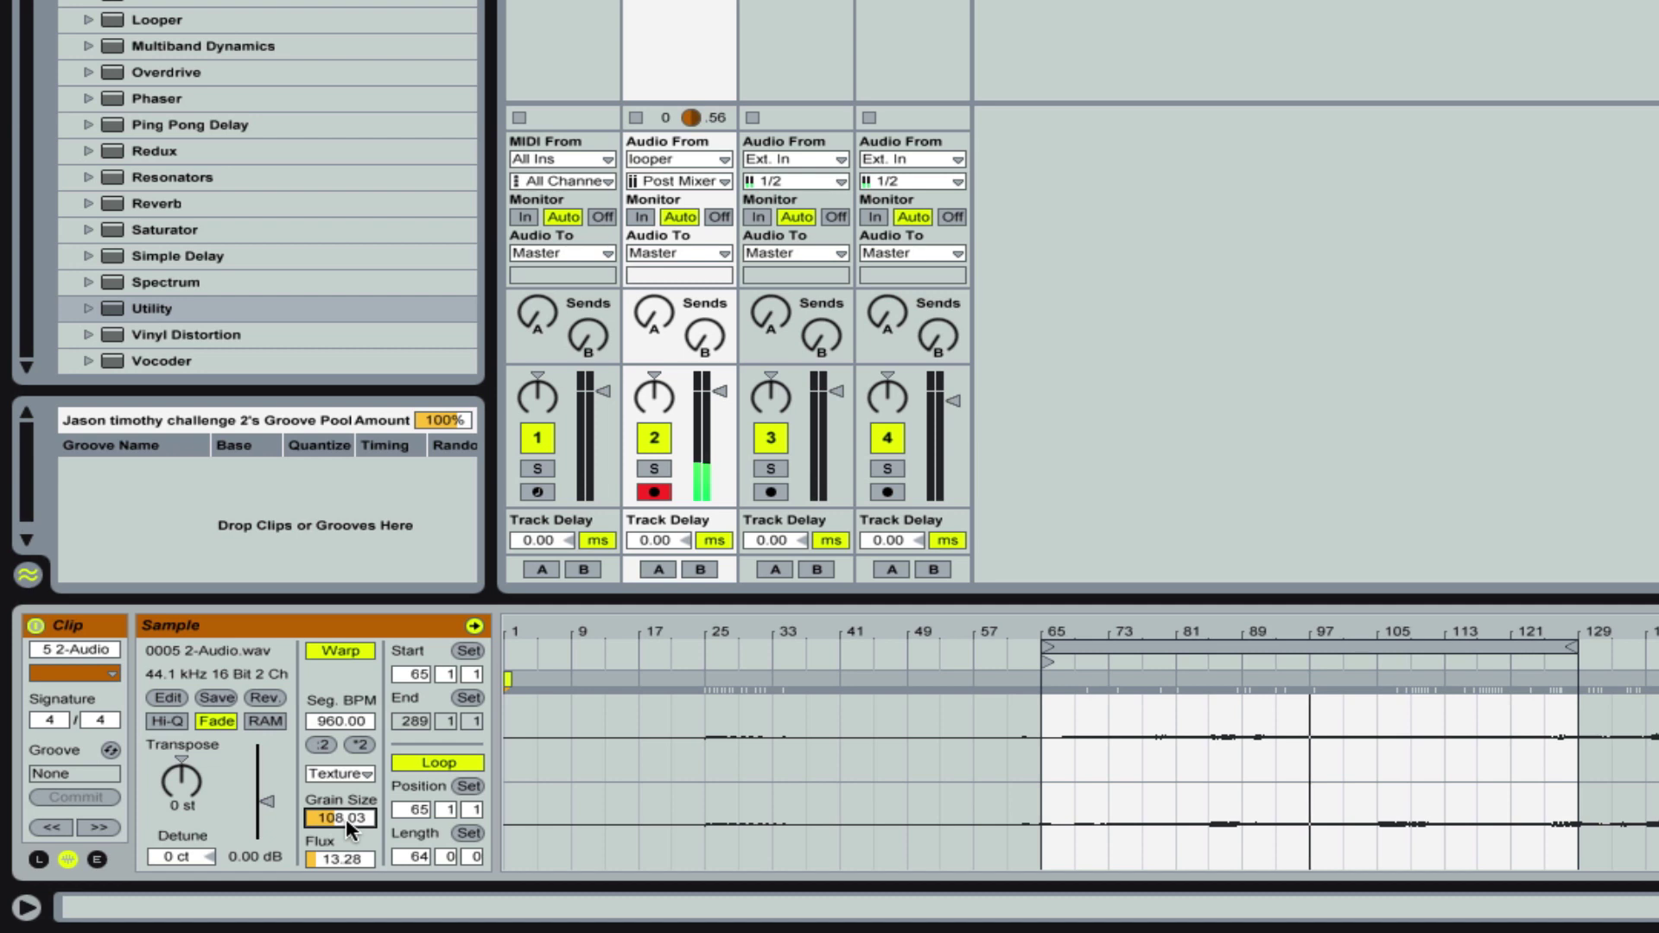
Try the Complex warp mode on the clip and switch it to Complex Pro with formants 61.72 and envelope 207.00.
left_click(358, 778)
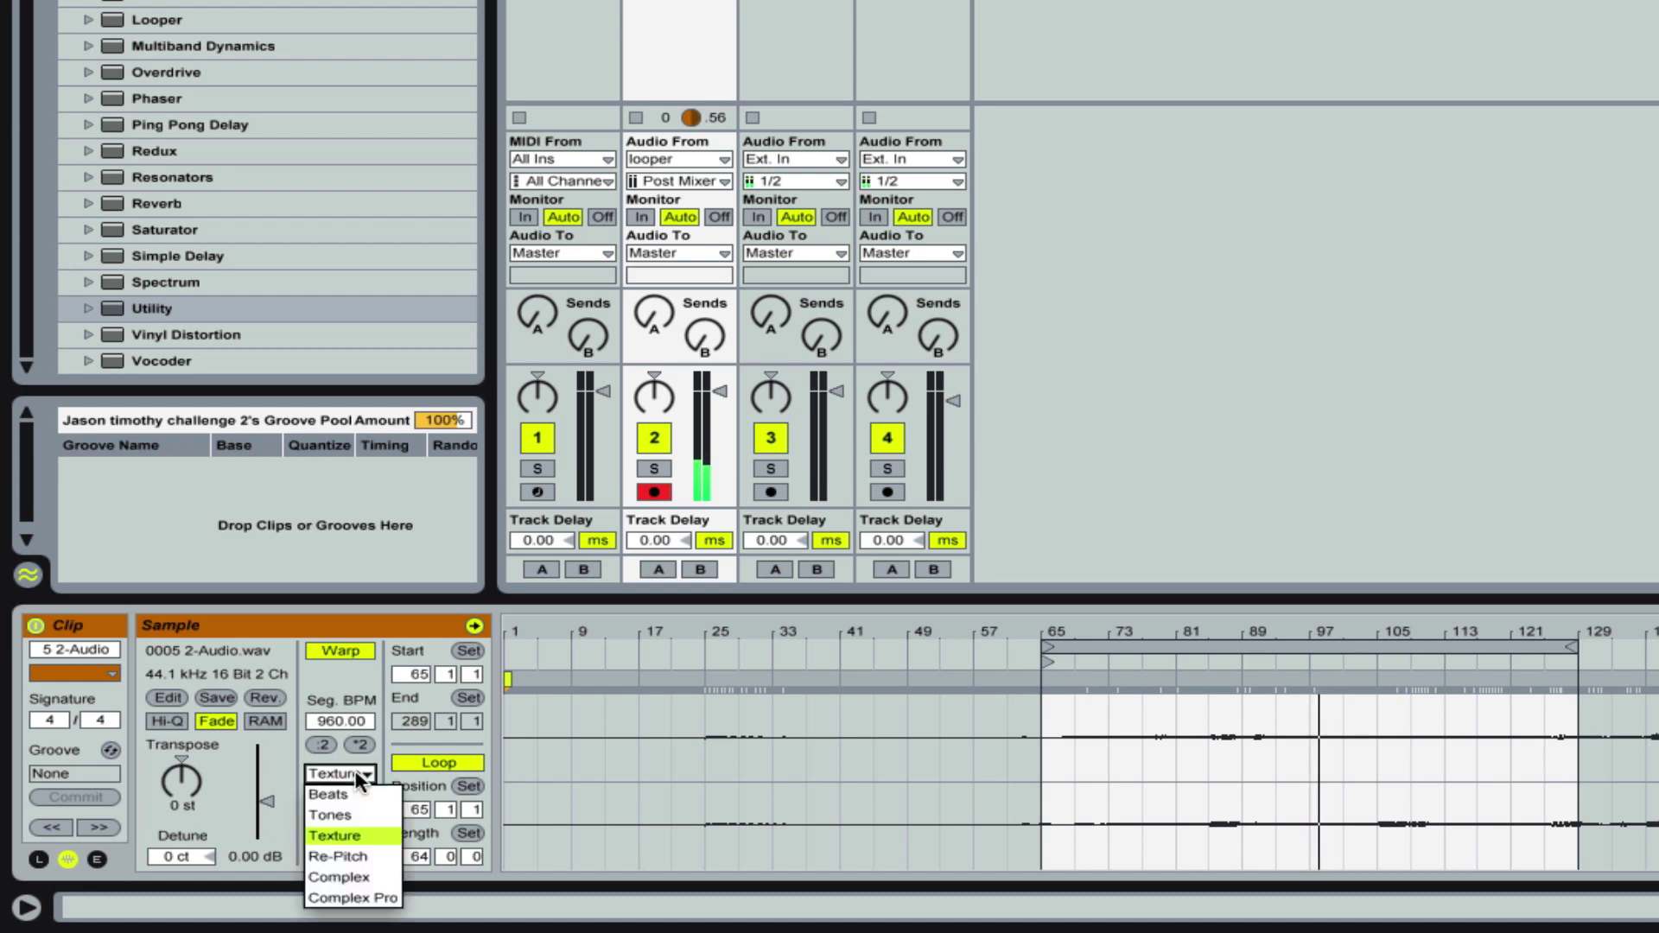
left_click(366, 871)
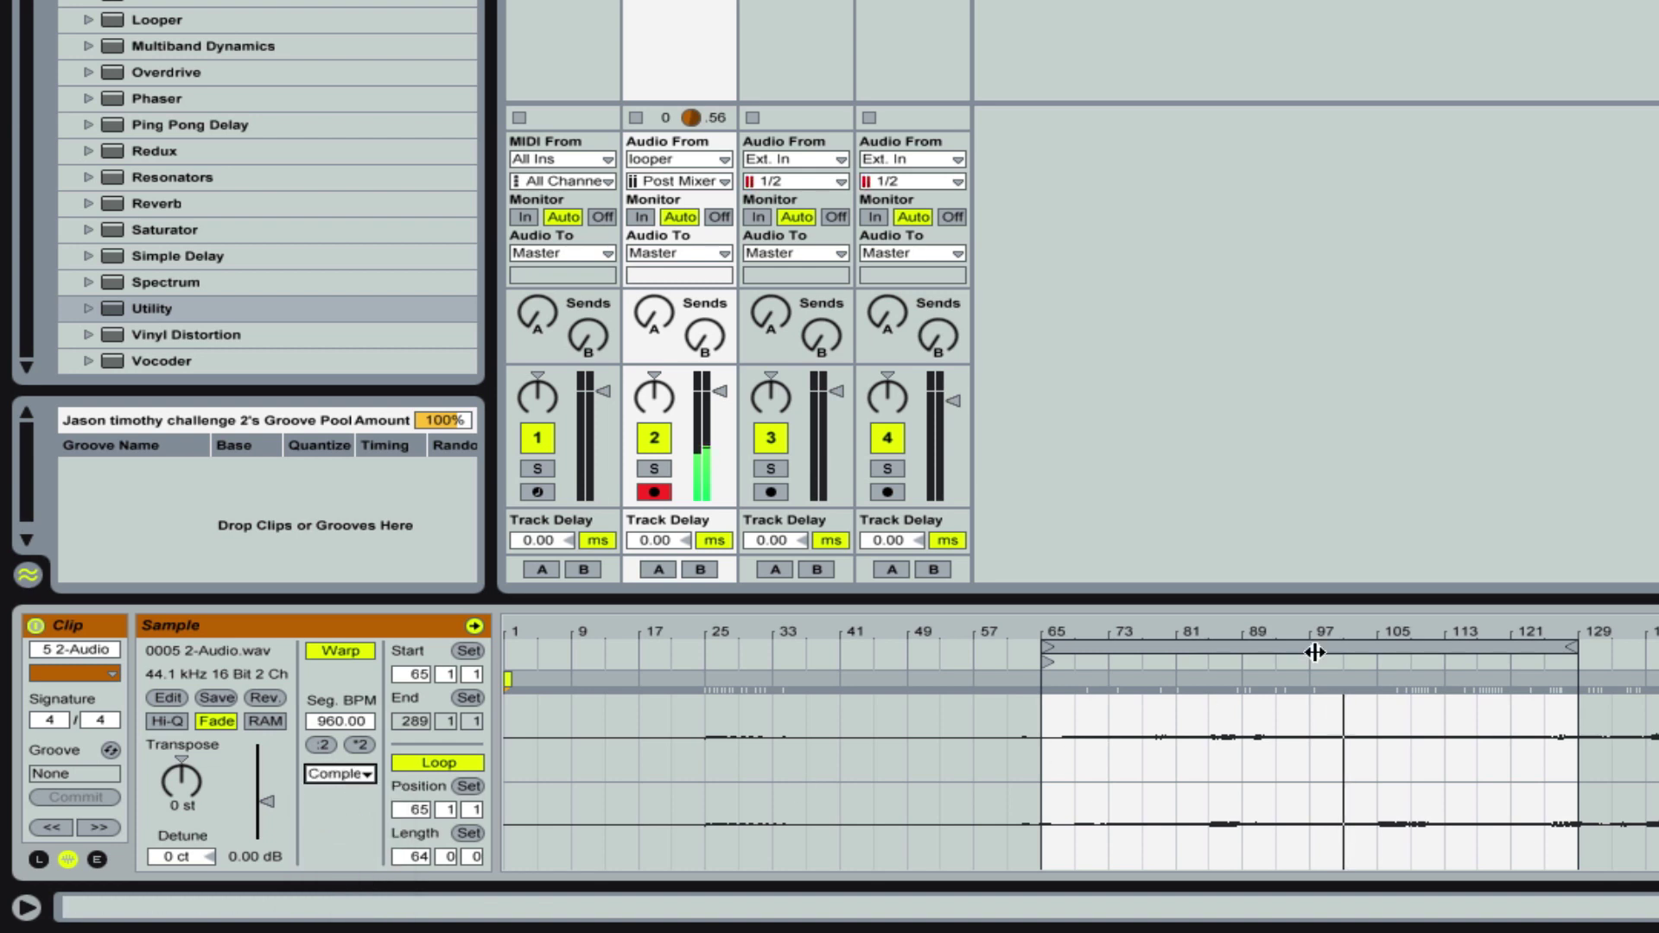
left_click(329, 772)
left_click(338, 900)
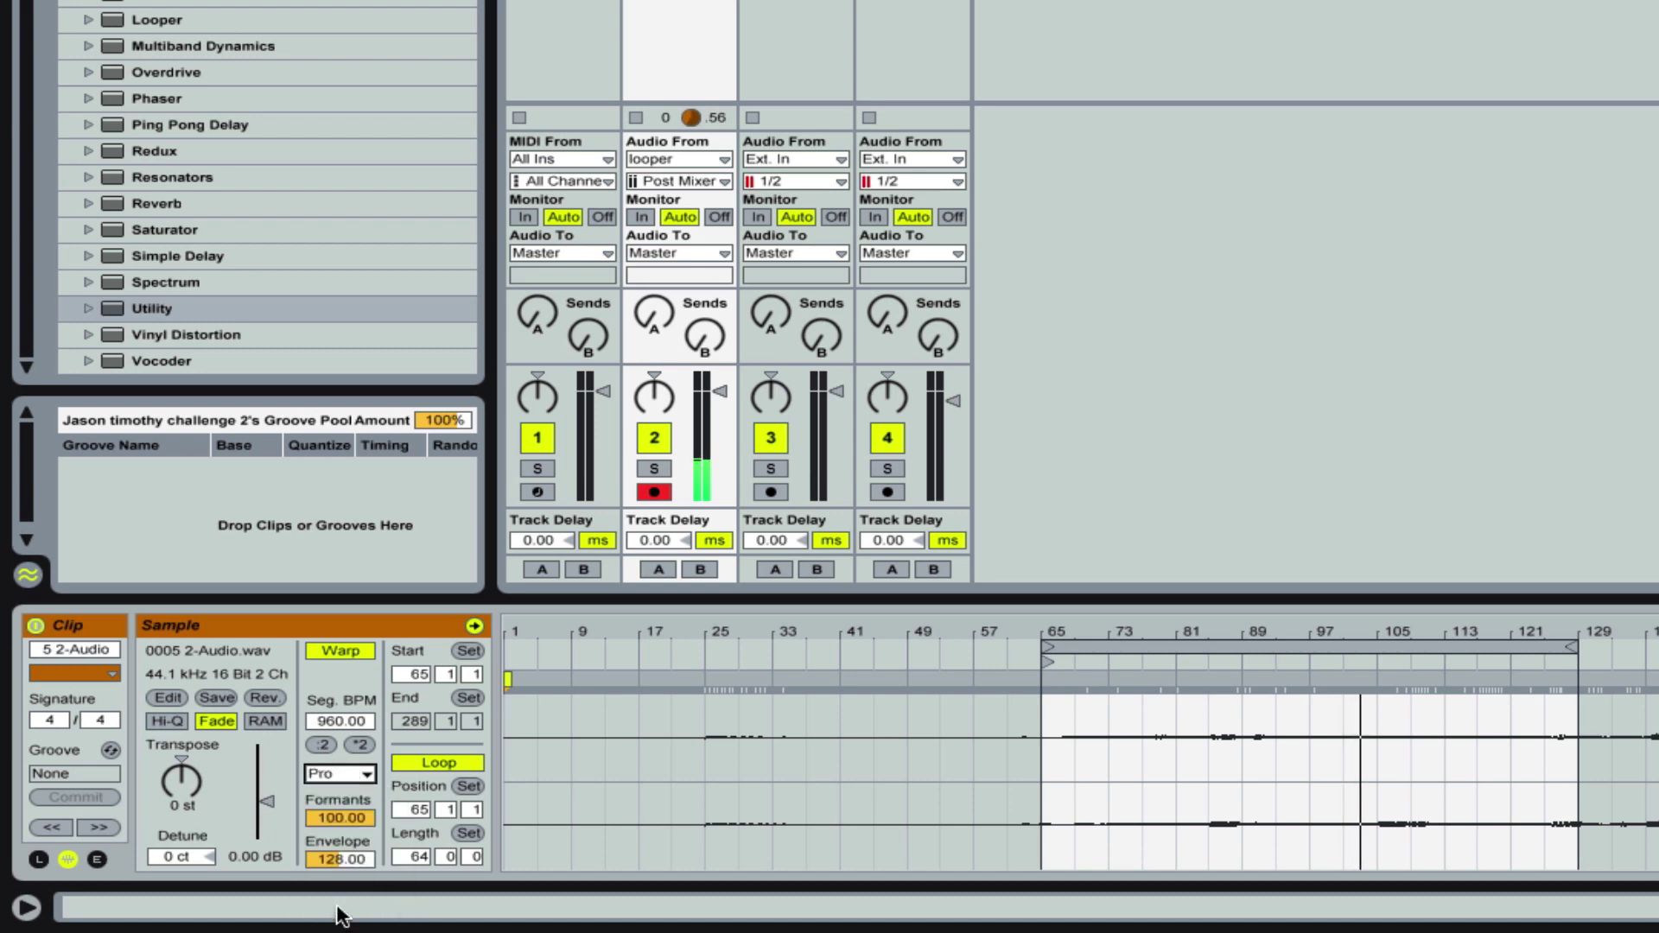
left_click_drag(342, 817, 348, 863)
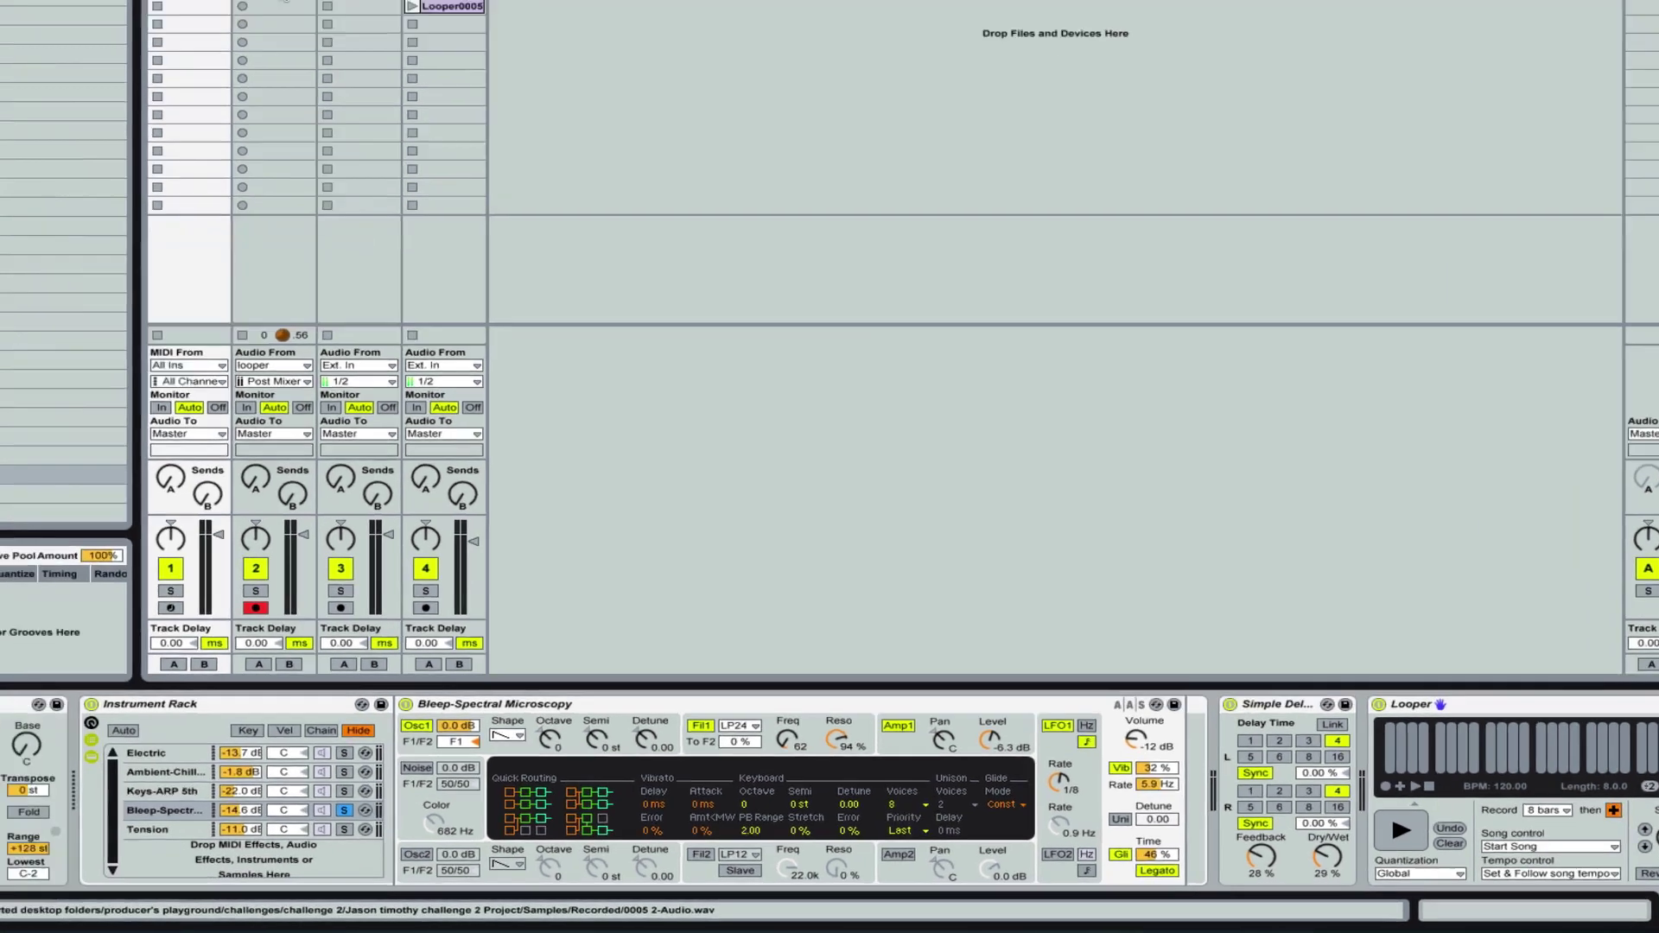
double_click(147, 62)
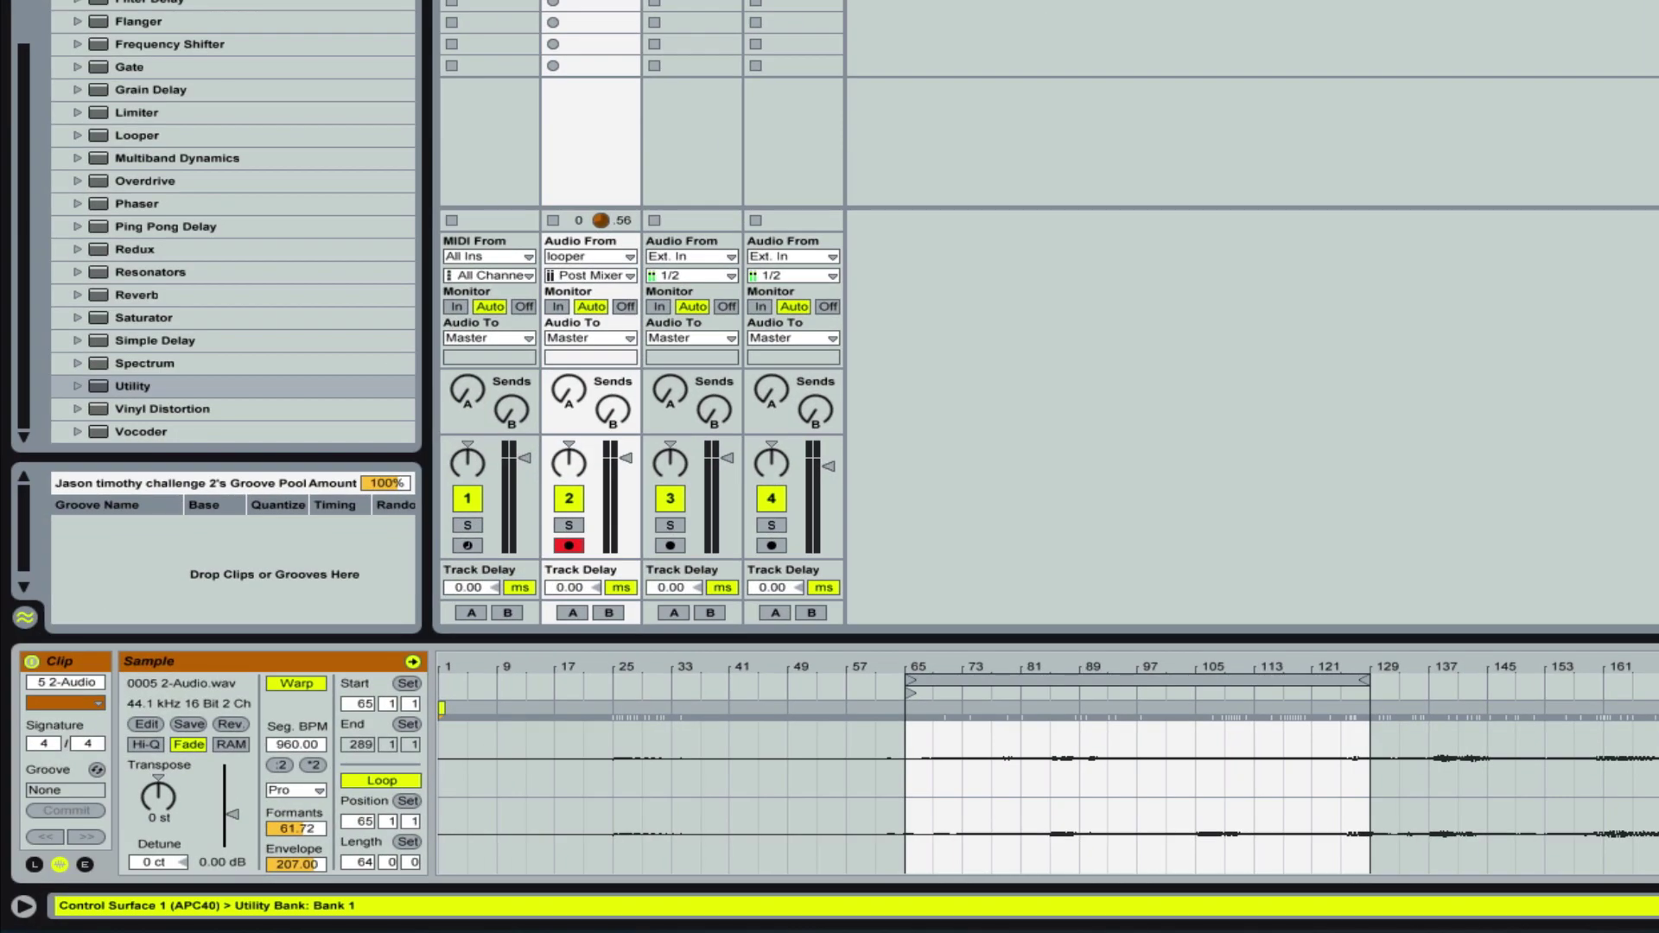